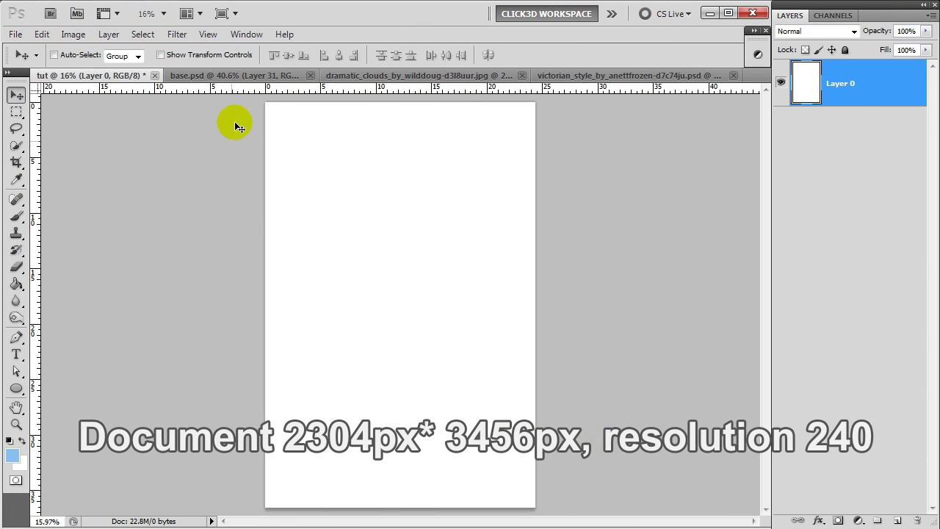
Bring up the stone wall image
click(242, 74)
Drag the stone wall and stormy clouds into tut, placing the clouds beneath the wall
mouse_move(362, 293)
mouse_down()
mouse_move(115, 76)
mouse_move(408, 422)
mouse_up()
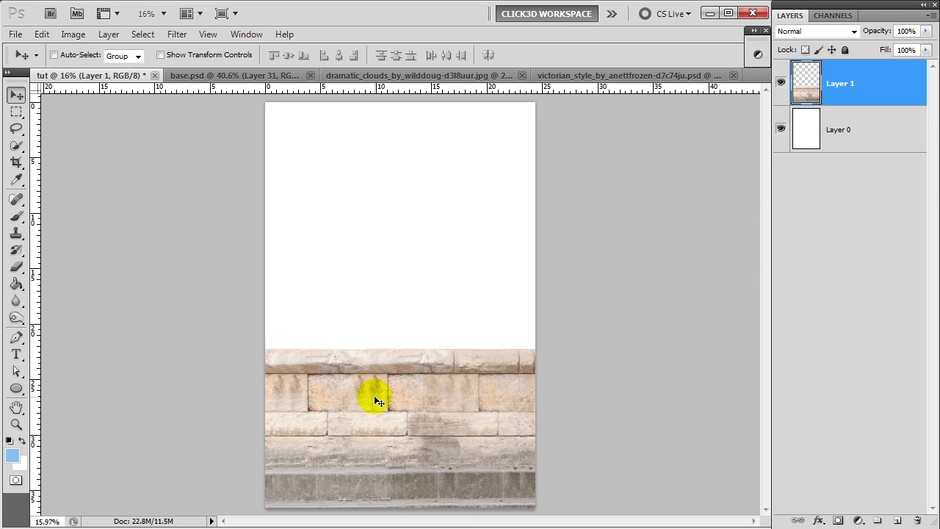
click(417, 76)
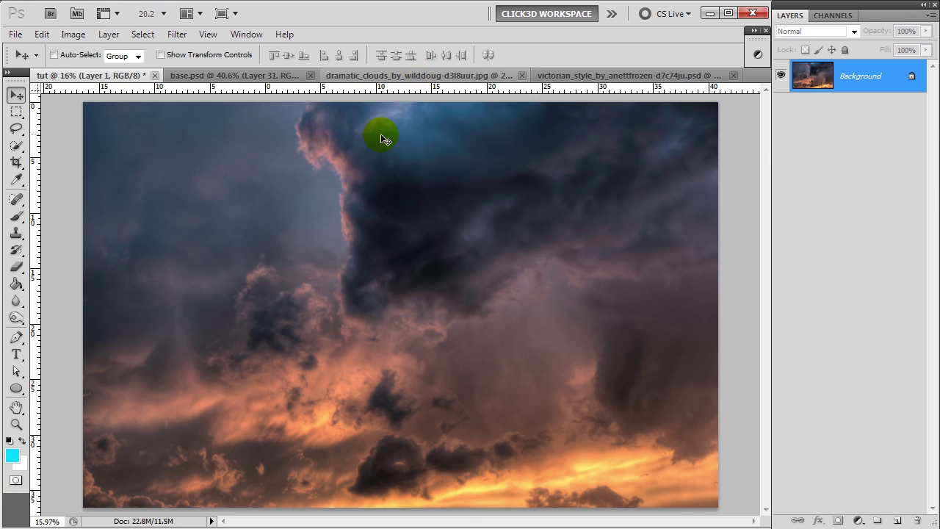
drag(237, 180, 392, 244)
drag(873, 82, 871, 141)
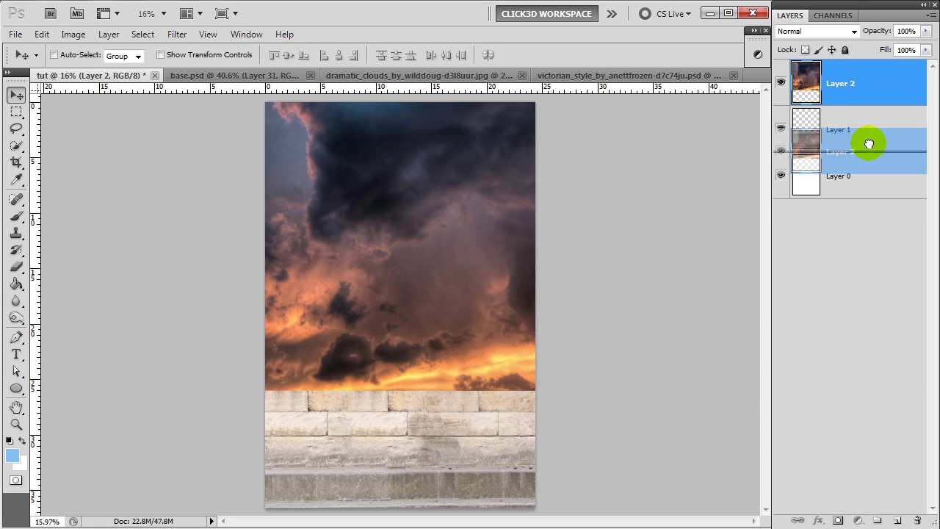
mouse_move(468, 215)
mouse_down()
mouse_move(427, 275)
mouse_move(431, 231)
mouse_move(380, 227)
mouse_move(425, 235)
mouse_up()
Rename the clouds layer 'sky' and the wall layer 'base', then bring up the Victorian lady image
double_click(841, 130)
text(sky)
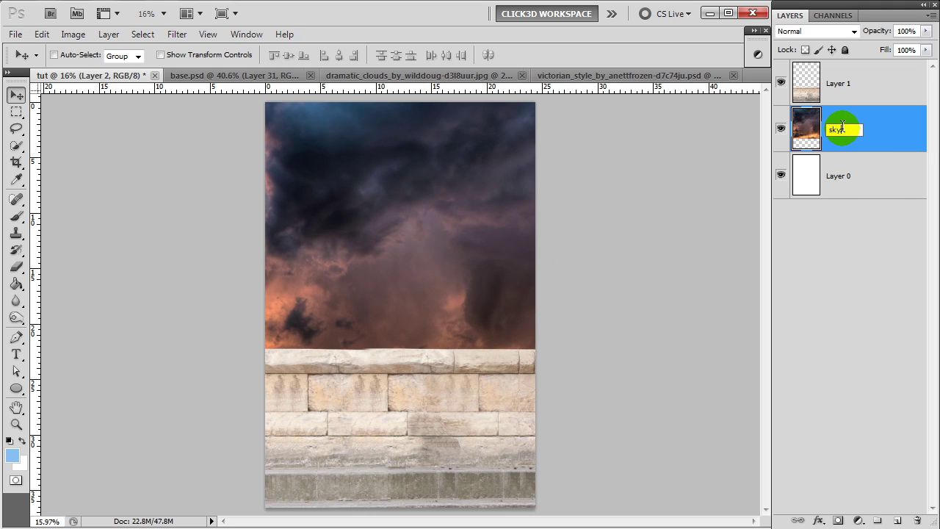
key(Return)
double_click(842, 83)
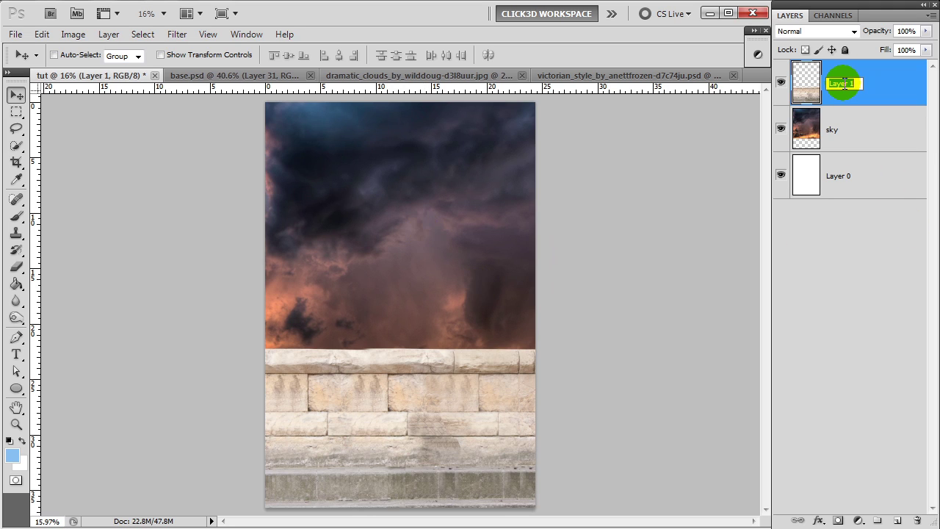
text(base)
click(844, 82)
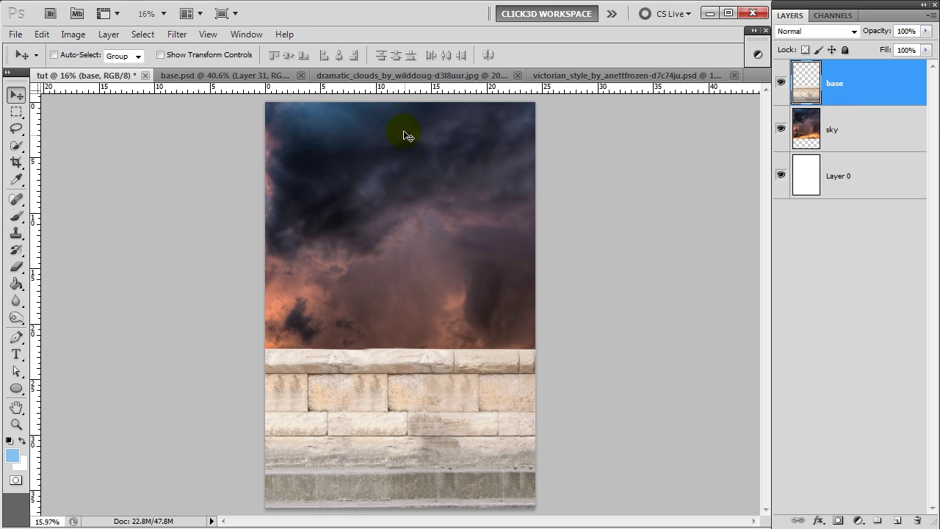
click(605, 76)
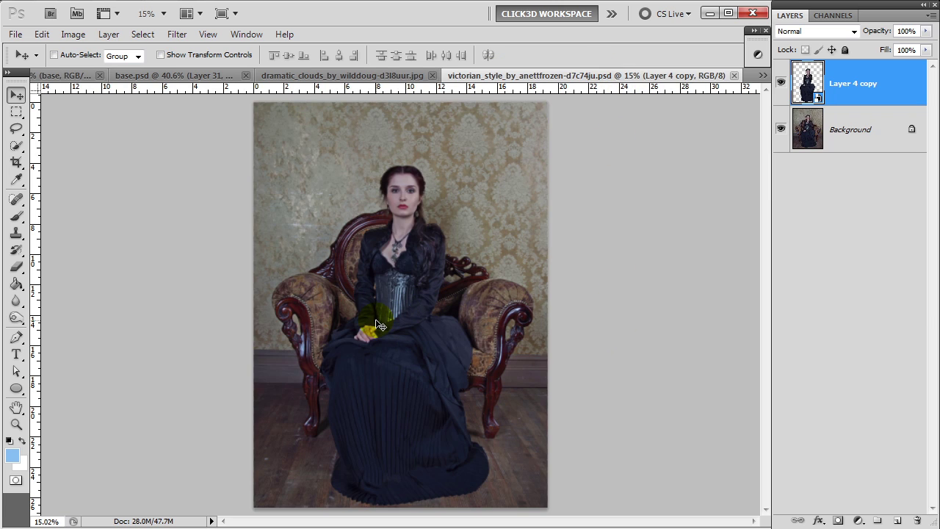
Preview the cut-out lady without her background, then paste her into tut
alt+click(782, 83)
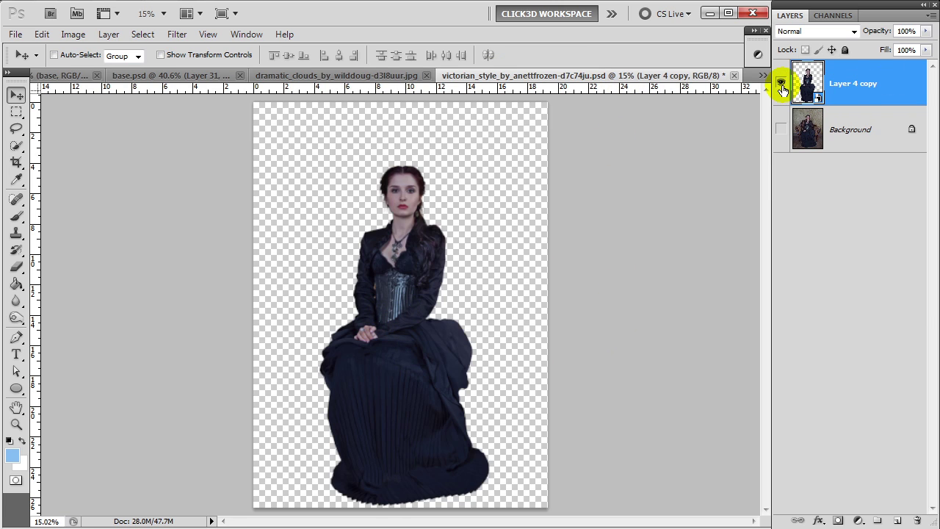
alt+click(782, 85)
click(59, 75)
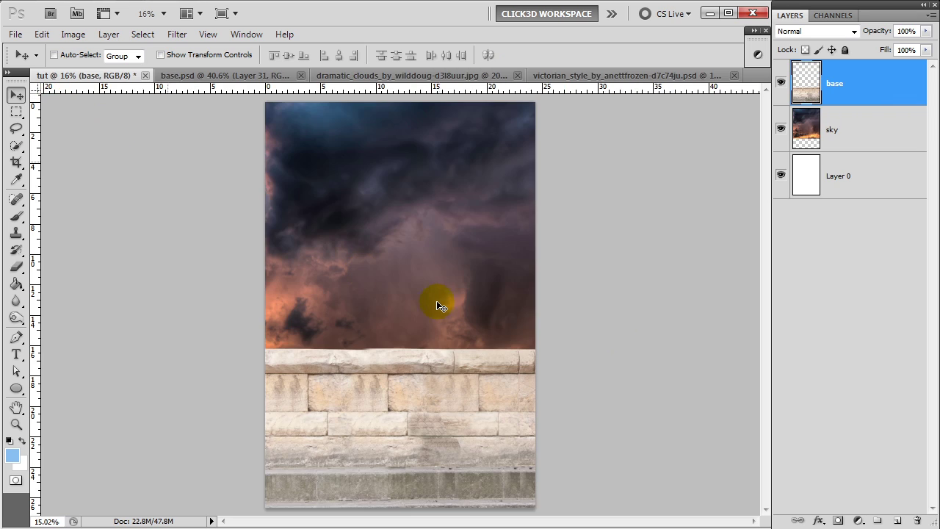
key(ctrl+v)
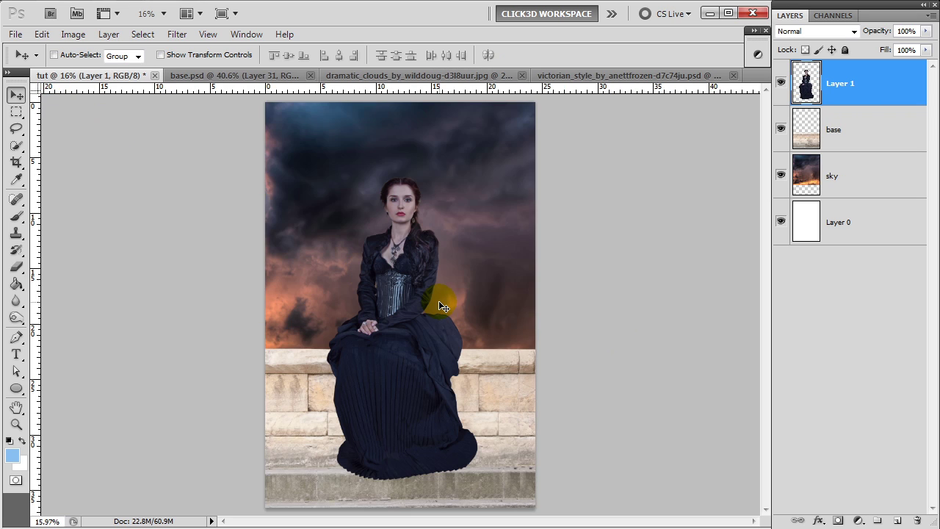
Name the pasted layer 'lady' and select the stone wall layer
click(850, 90)
double_click(846, 86)
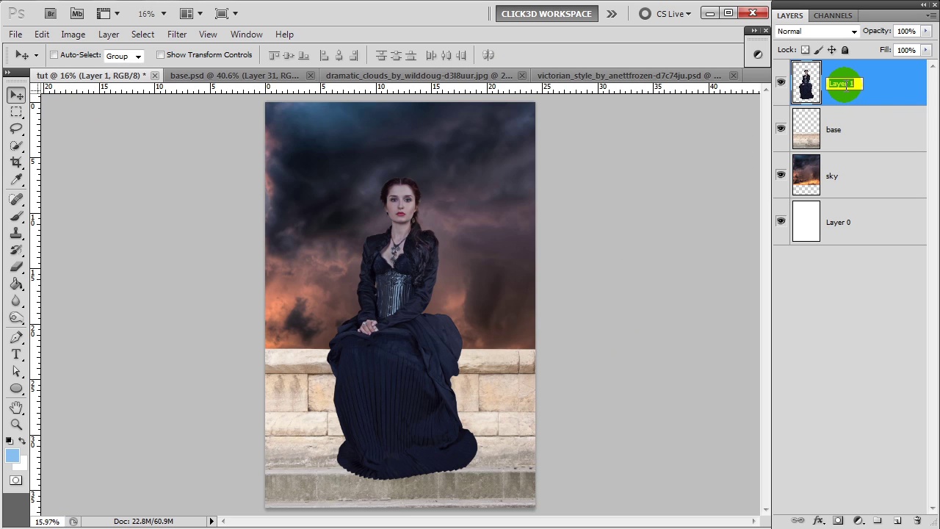
text(lady)
key(Return)
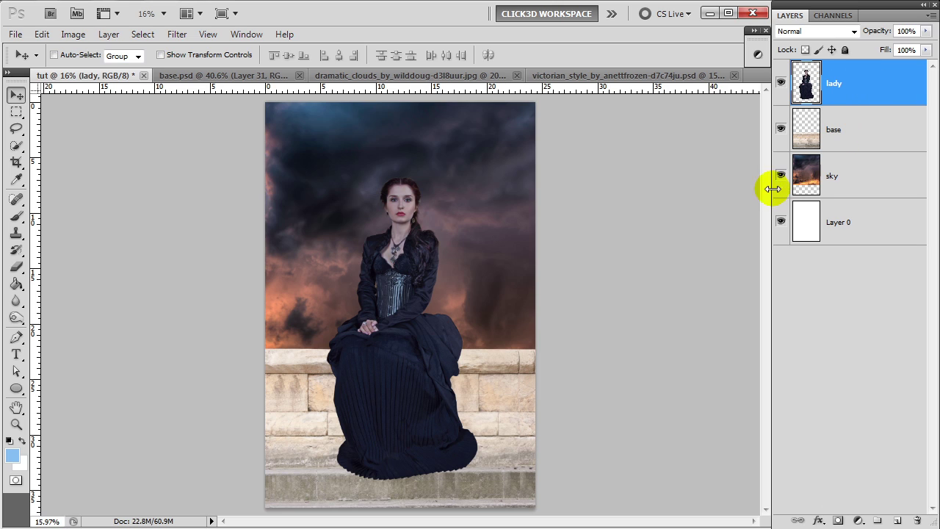
click(855, 131)
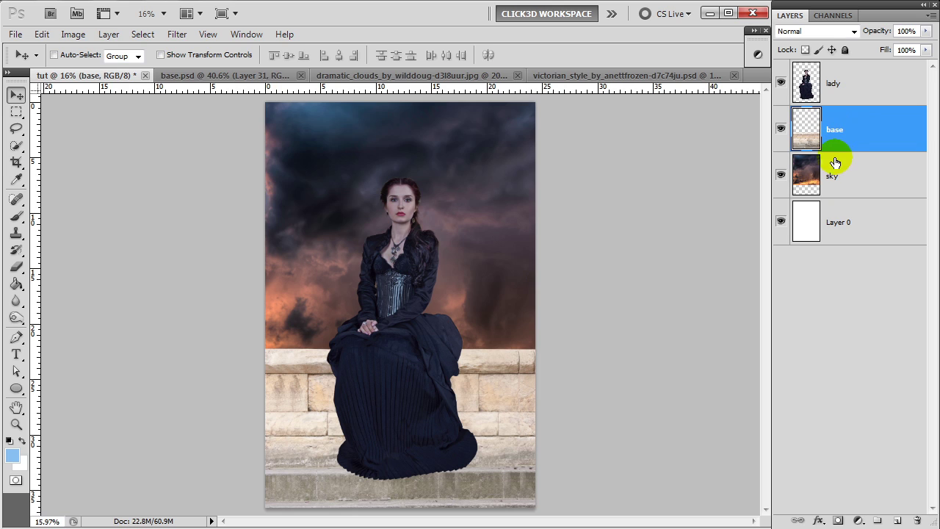
Add a Color Balance layer clipped to the wall with midtones +16, −6, +20
click(858, 520)
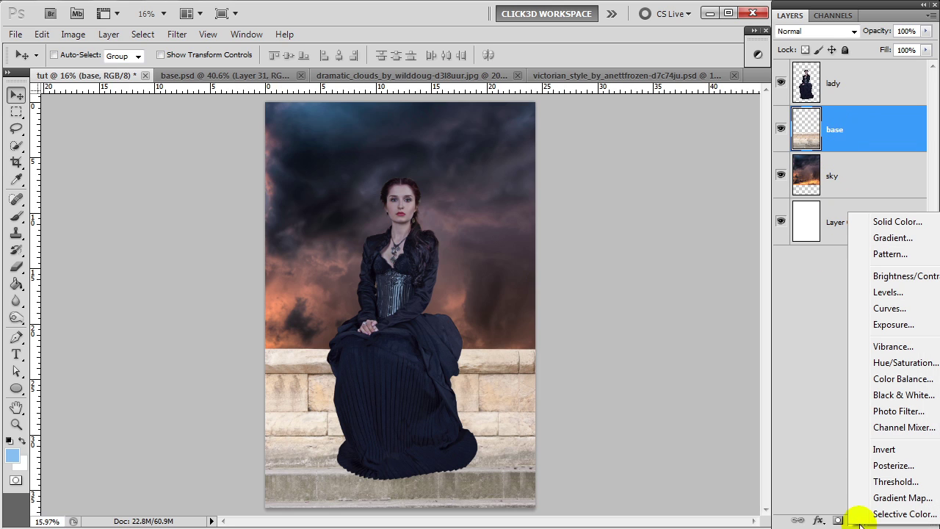
click(893, 379)
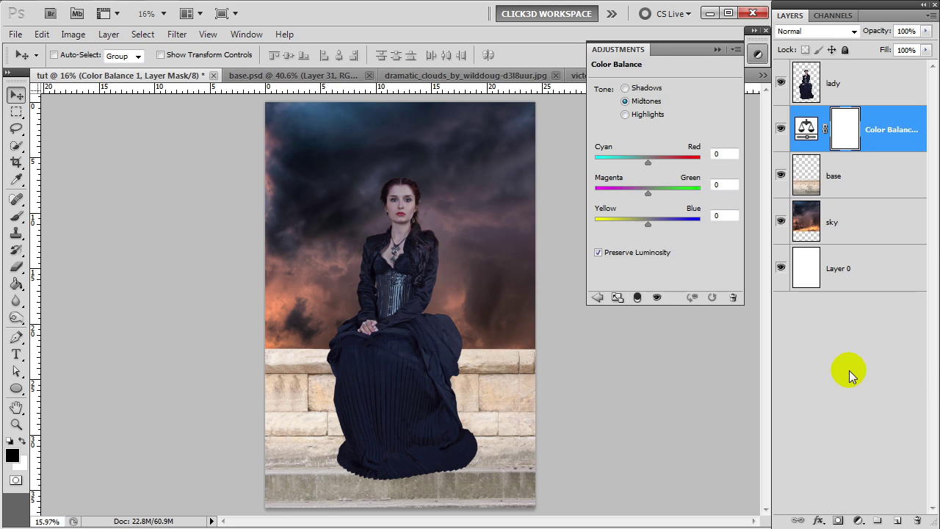
click(638, 298)
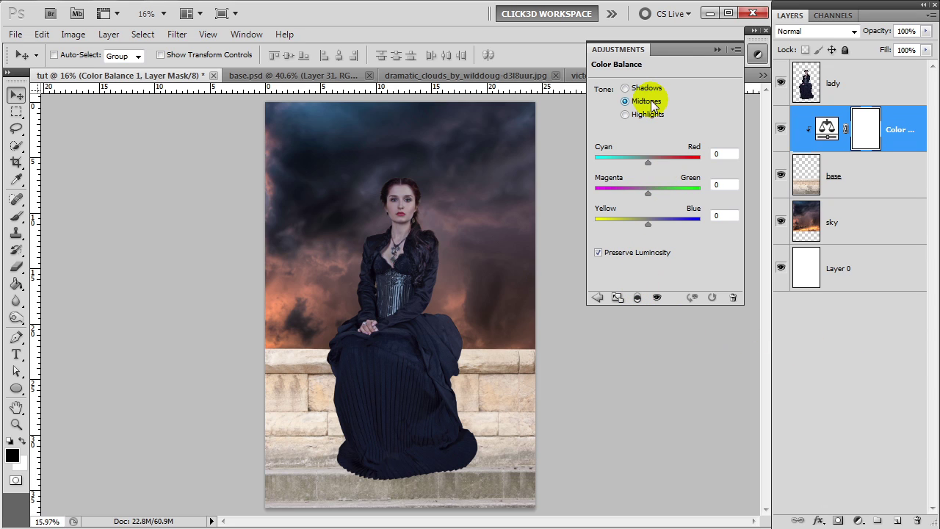
drag(648, 163, 653, 164)
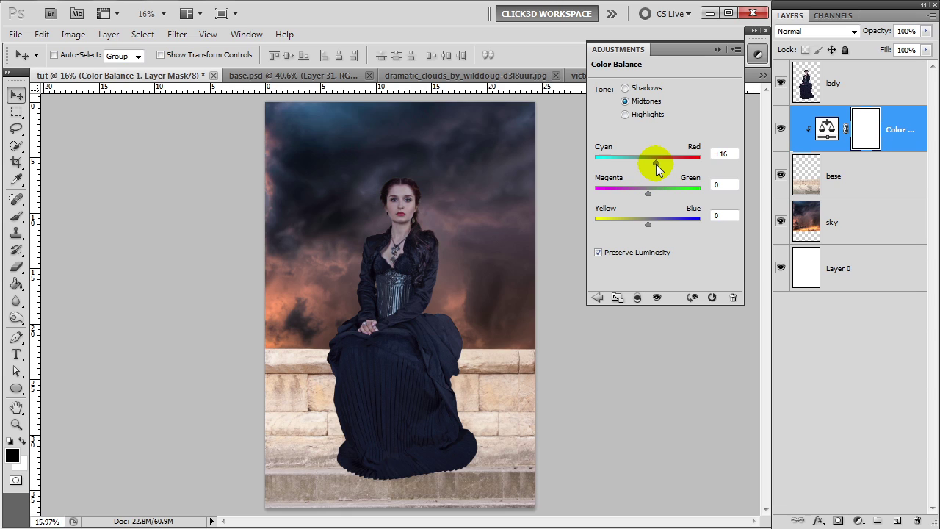
drag(648, 193, 643, 192)
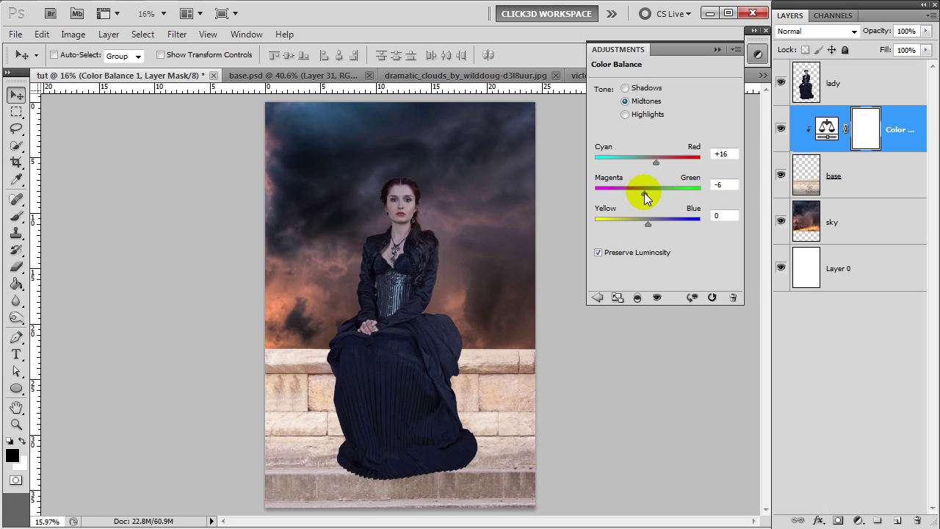
drag(650, 223, 653, 223)
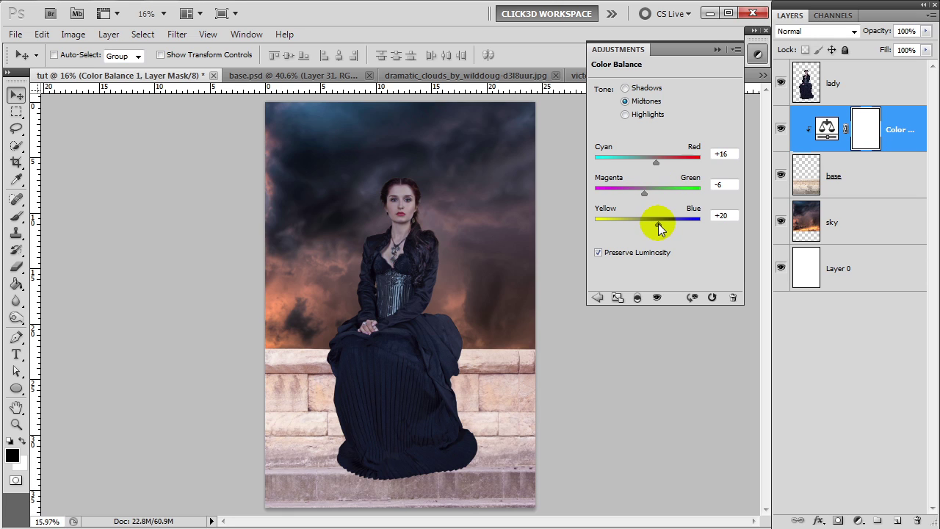
Set the Color Balance shadows to −45, 1, +27
click(652, 88)
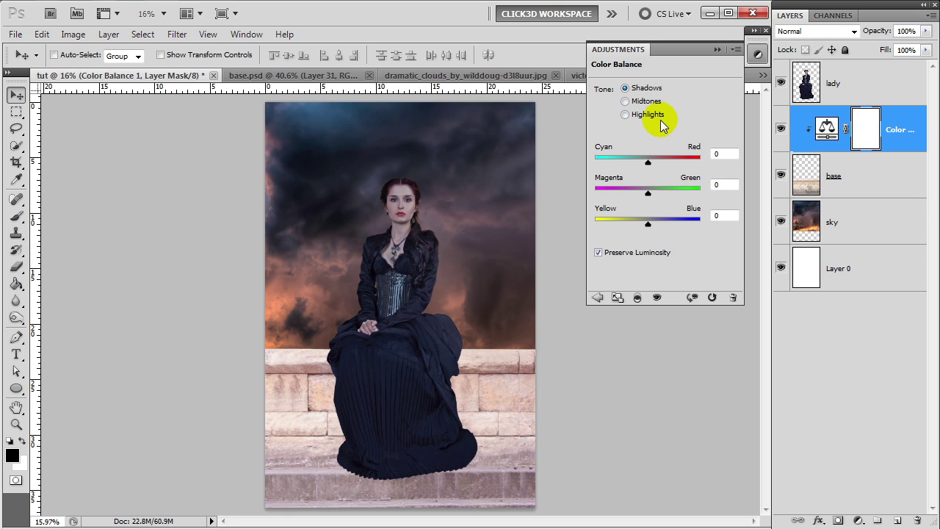
drag(646, 163, 632, 164)
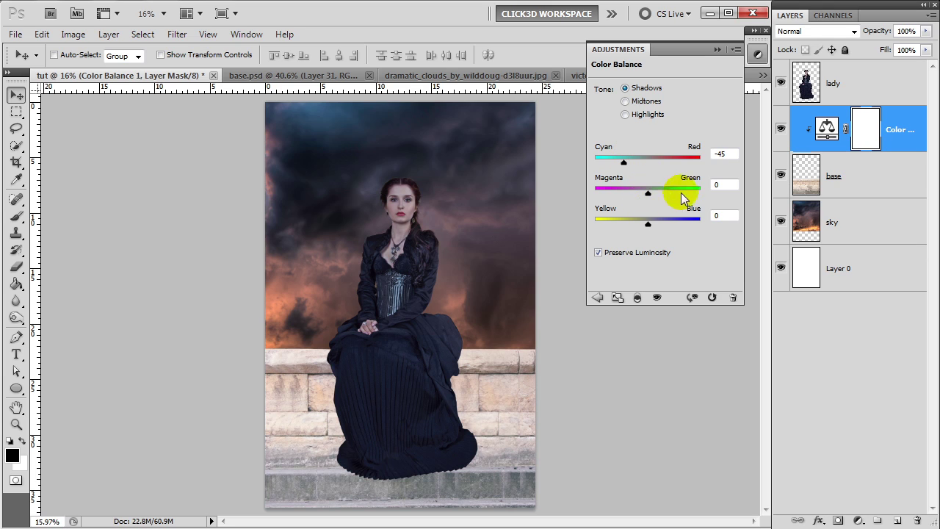
click(723, 184)
text(1)
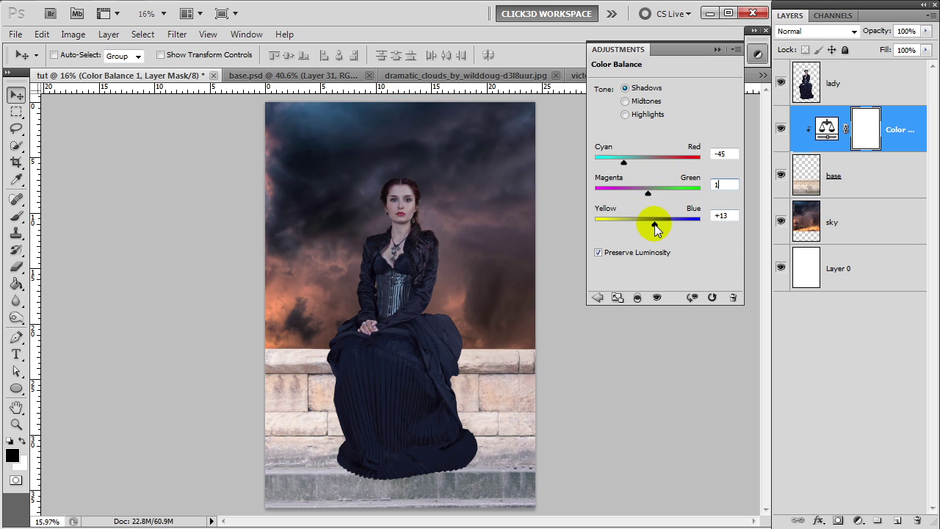
drag(657, 224, 663, 224)
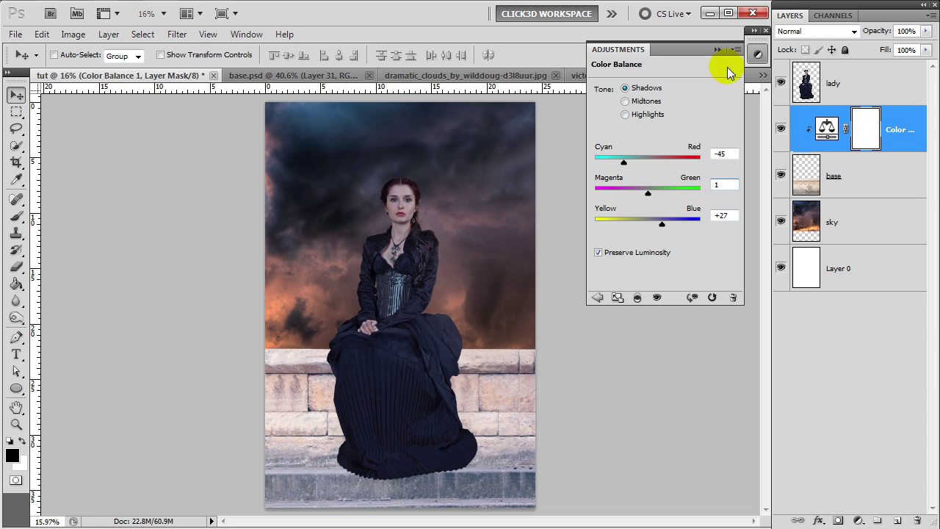
click(719, 49)
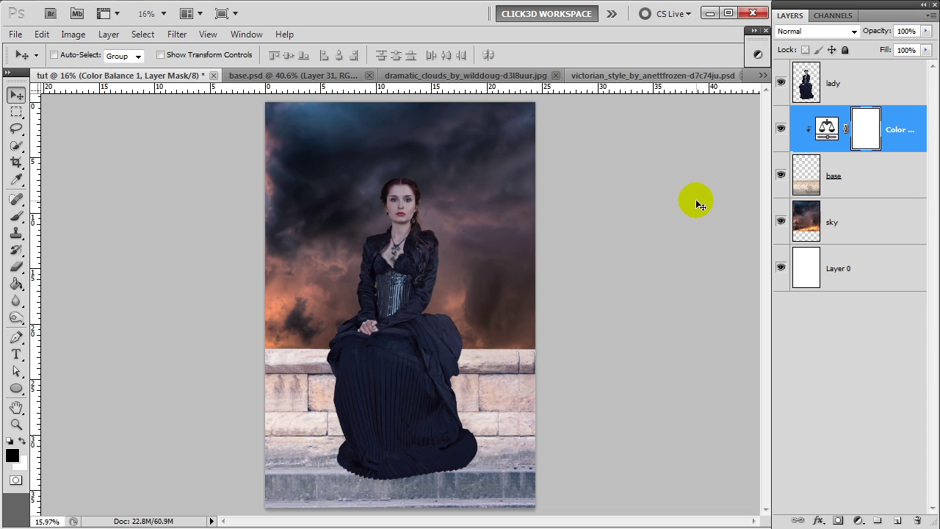
Add a clipped Brightness/Contrast layer with brightness −126 to darken the wall
click(858, 520)
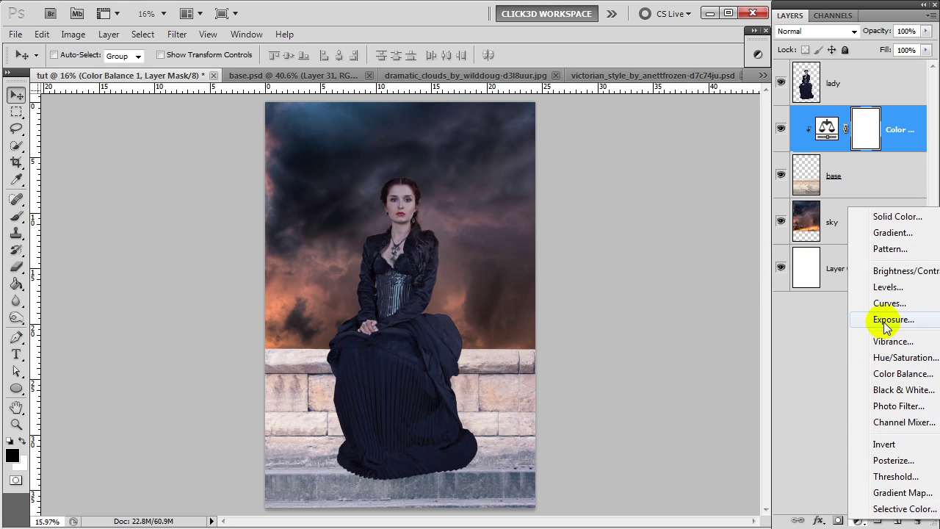
click(891, 272)
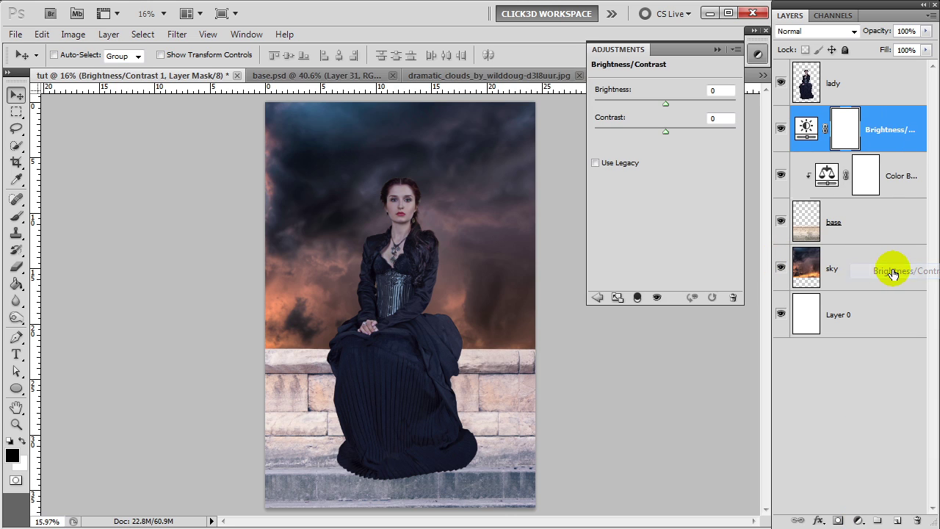
click(638, 298)
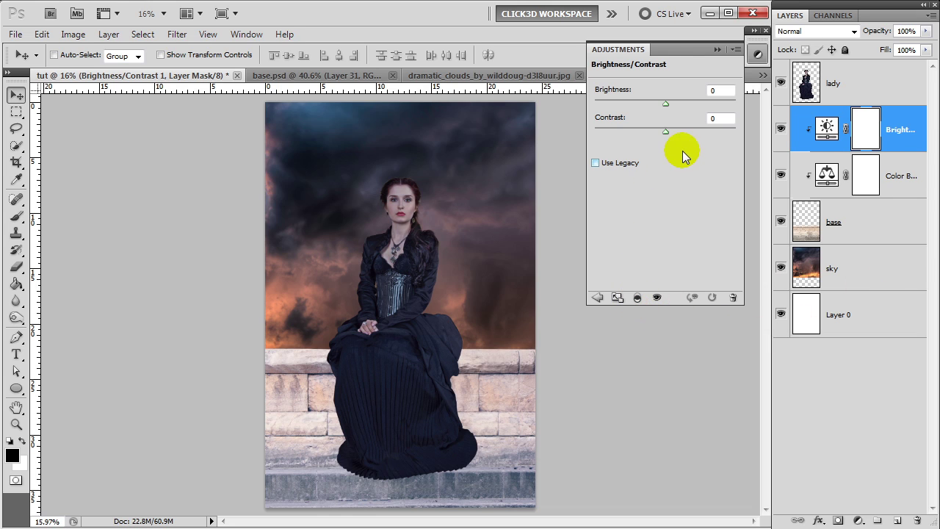
drag(666, 104, 616, 109)
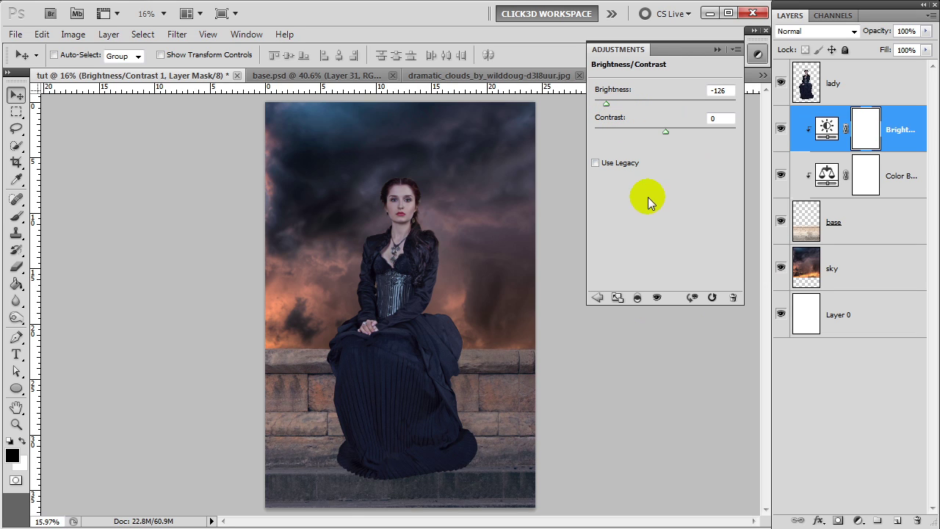
click(717, 49)
click(858, 520)
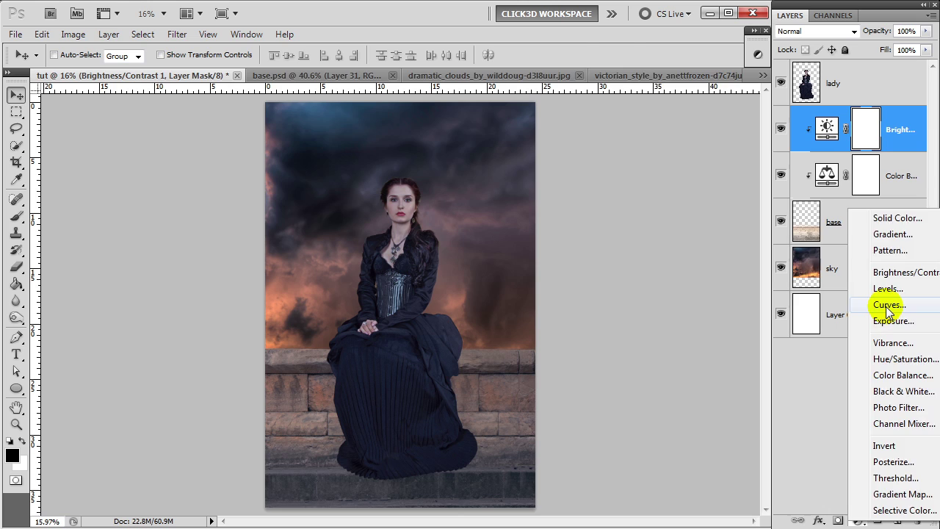
Add a clipped Curves layer, moving the black point inward and raising an upper-tone point
click(886, 304)
click(637, 297)
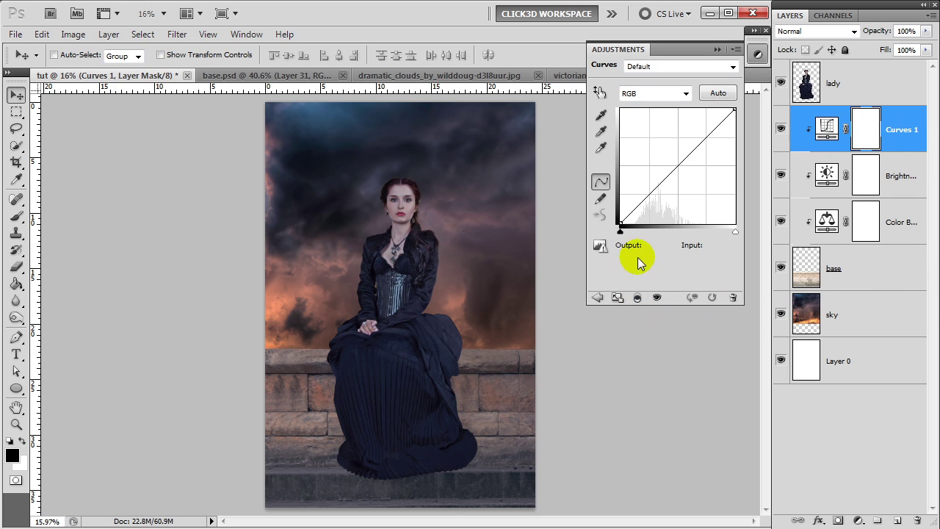
drag(619, 221, 631, 225)
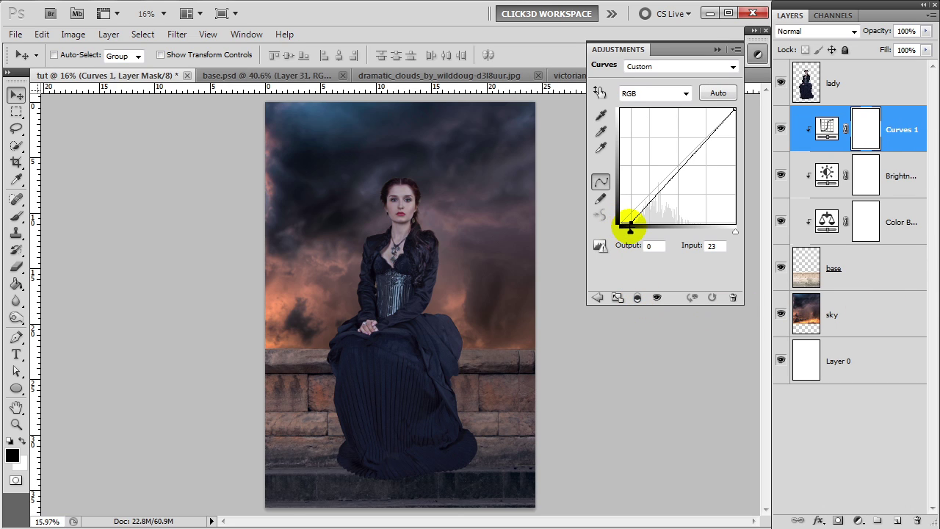
drag(630, 224, 634, 226)
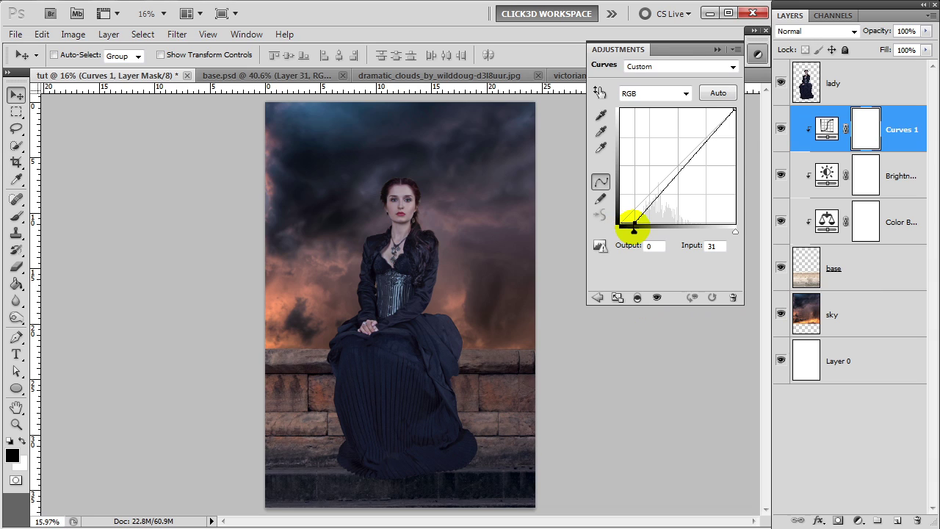
drag(635, 223, 632, 227)
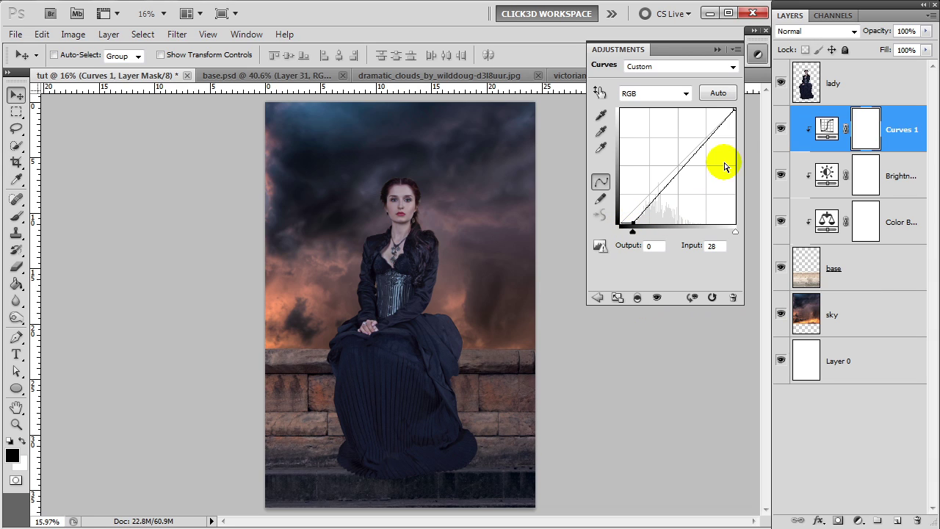
drag(702, 148, 700, 137)
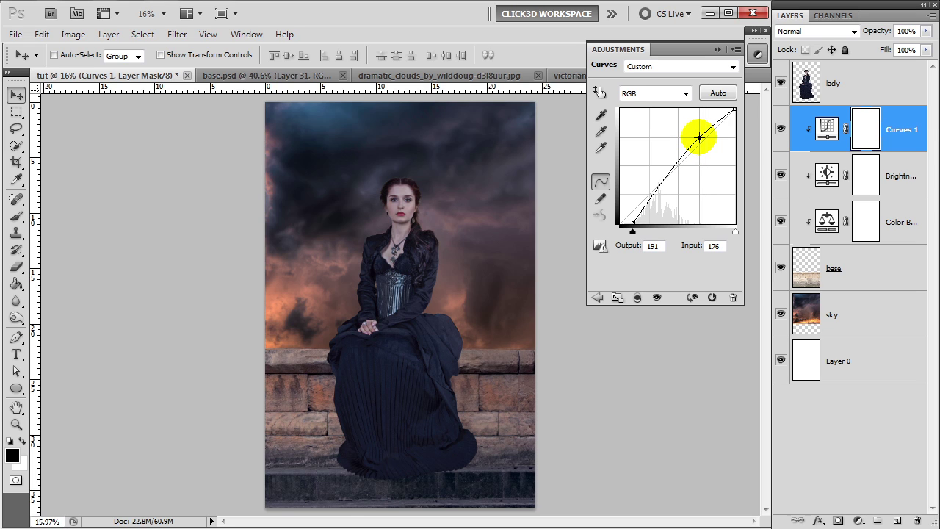
drag(699, 138, 698, 137)
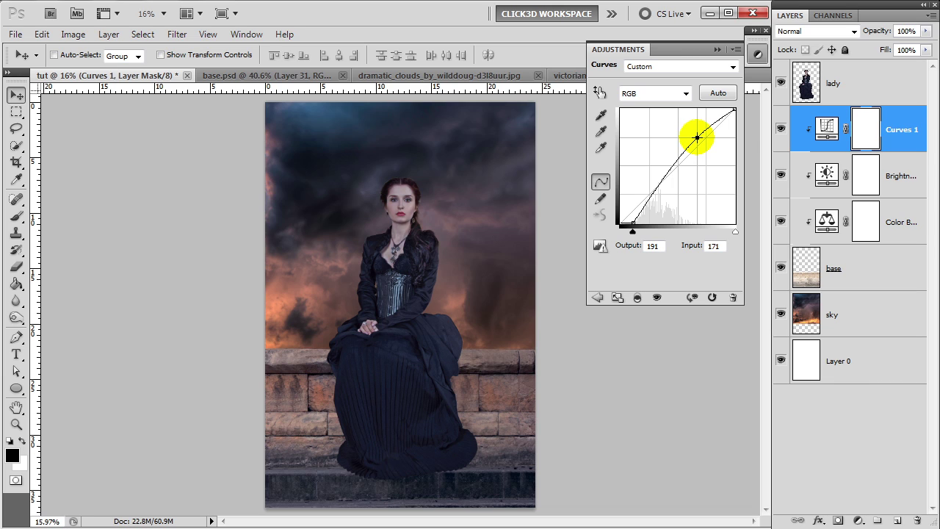
Set the Curves point exactly to output 194, input 183
drag(657, 247, 628, 250)
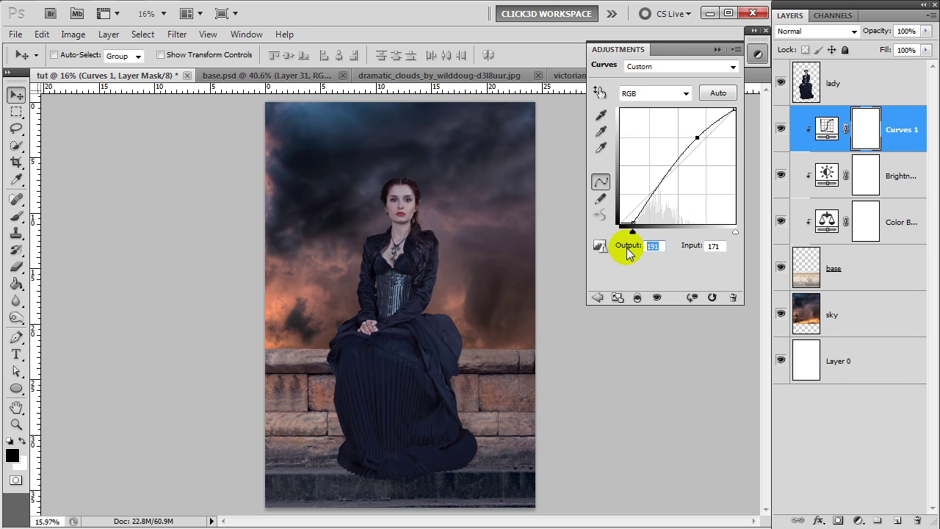
text(19)
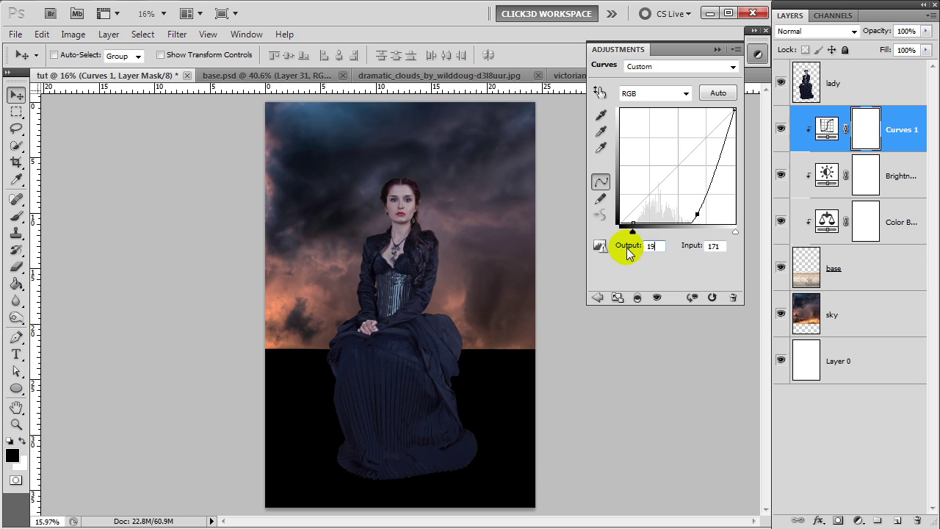
text(4)
drag(720, 246, 682, 247)
text(183)
click(669, 269)
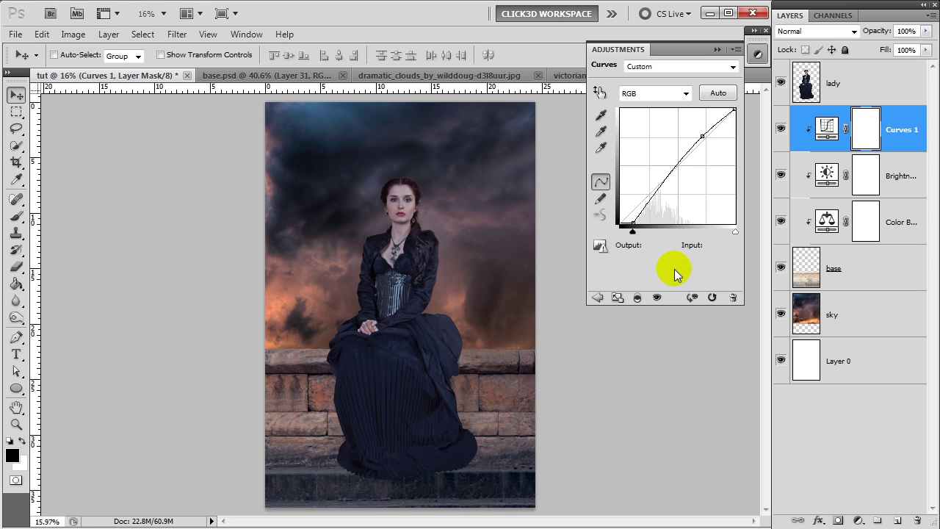
click(720, 49)
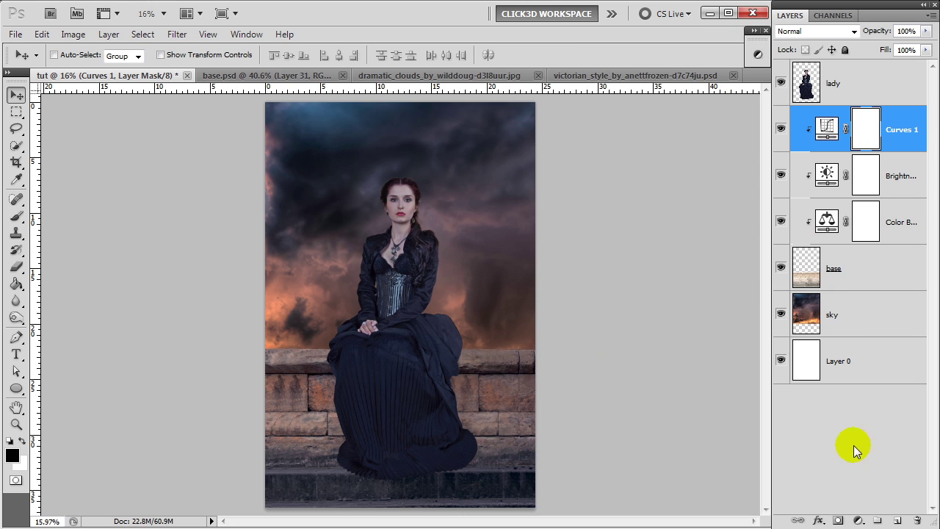
click(858, 520)
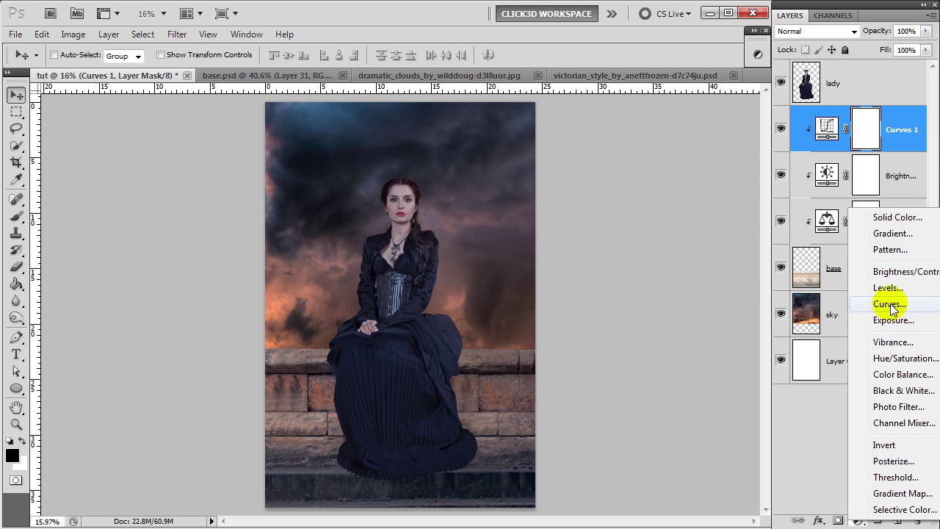
Add a Hue/Saturation layer at −52 saturation and create an empty layer above sky
click(891, 360)
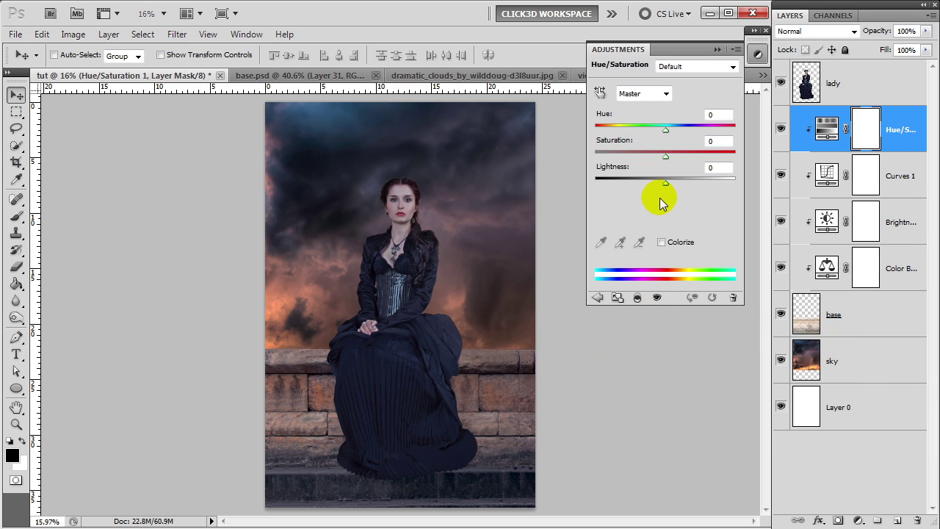
drag(666, 156, 644, 157)
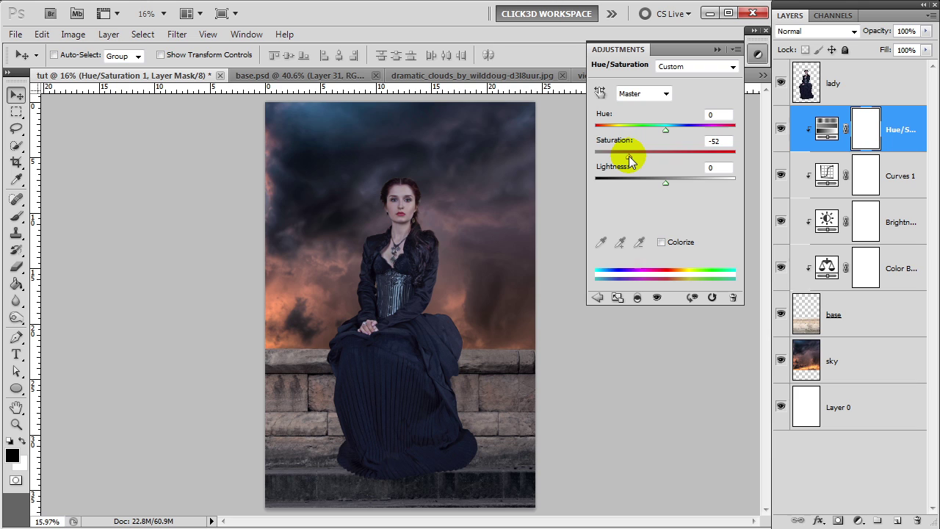
click(715, 50)
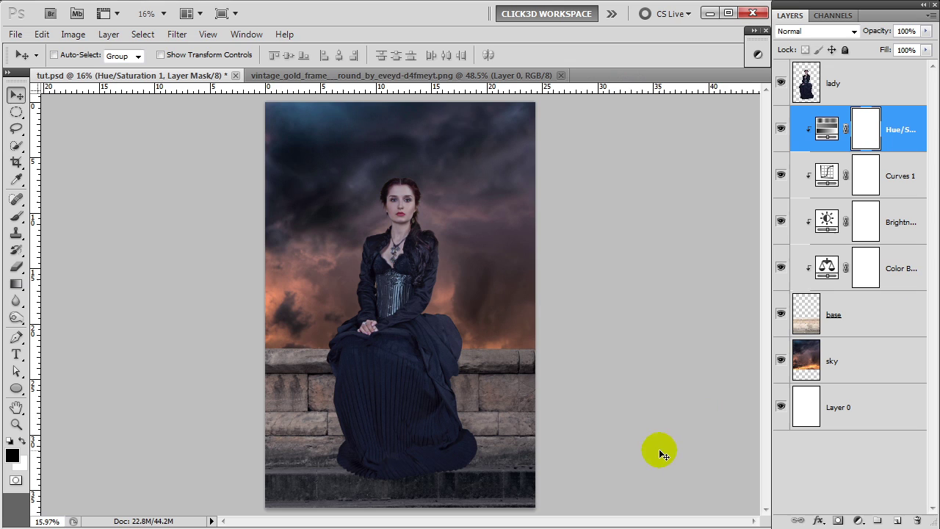
click(862, 366)
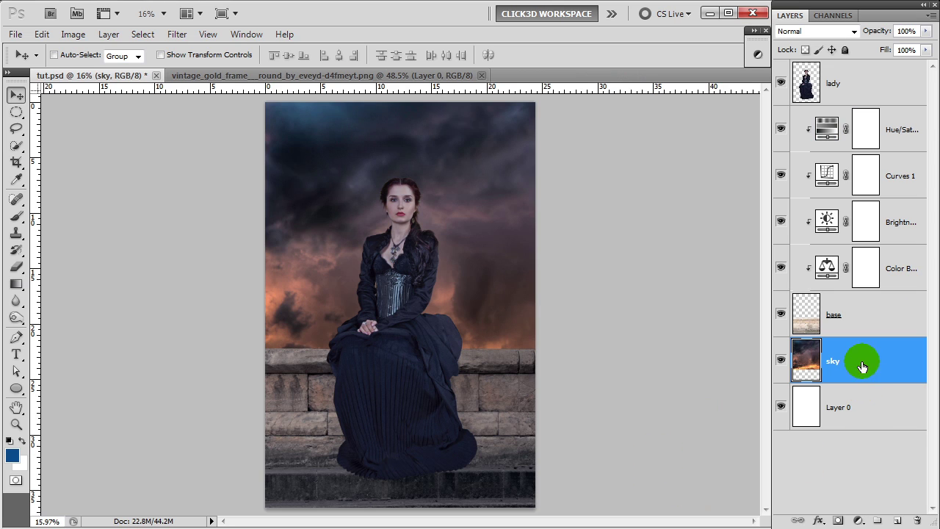
click(898, 521)
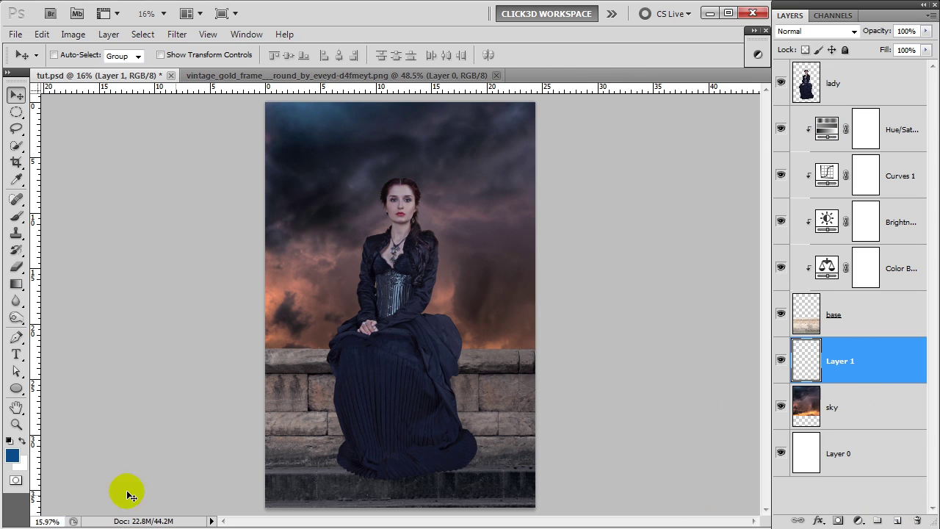
Paint a large soft #064a8e blue glow around the lady on Layer 1
click(19, 218)
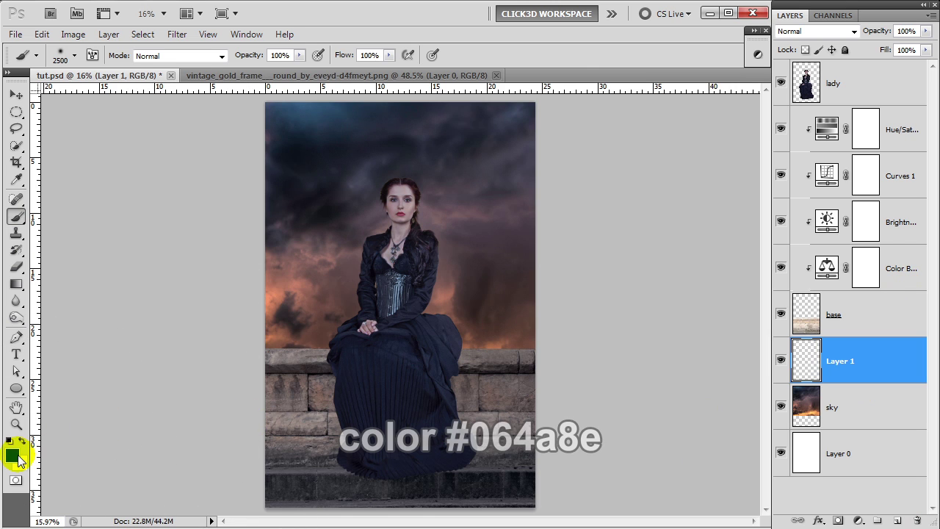
click(12, 454)
click(843, 213)
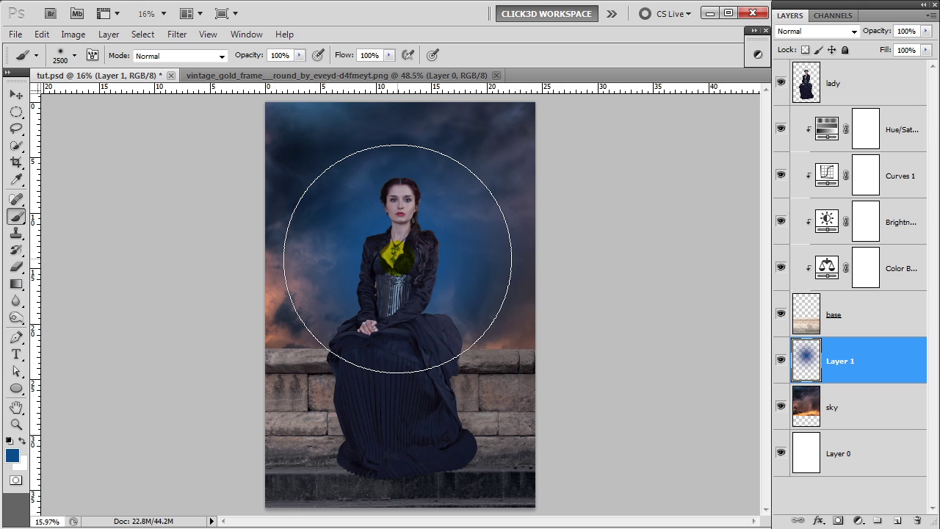
click(398, 259)
Blend Layer 1 in Hard Light at 75% opacity and add Layer 2
click(853, 31)
click(797, 244)
click(926, 30)
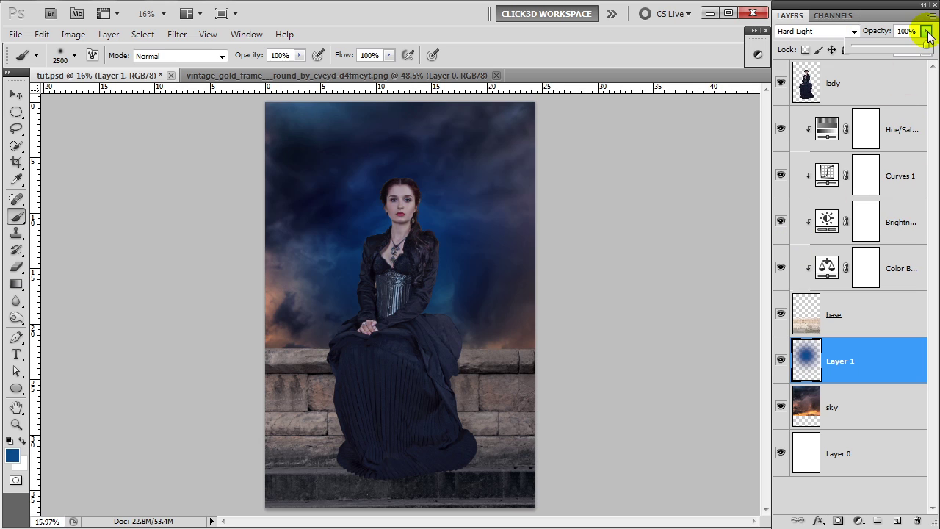
drag(924, 47, 901, 50)
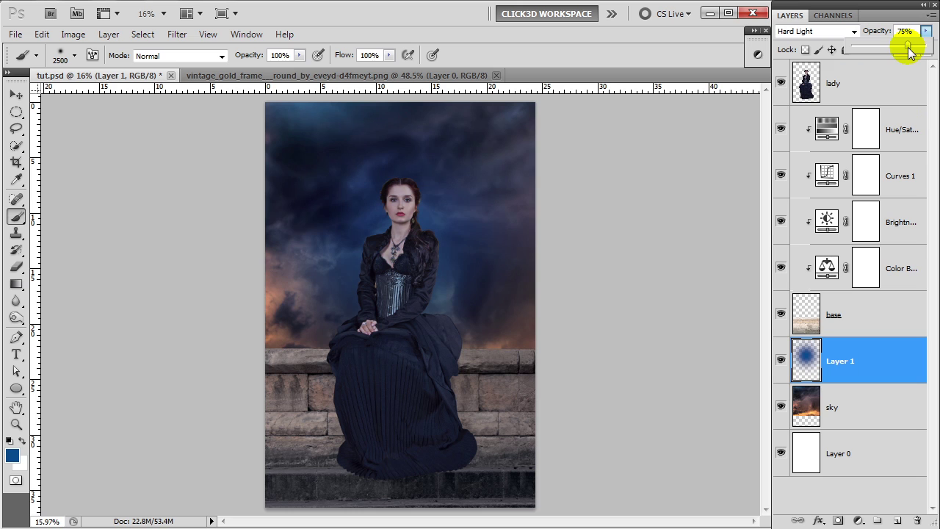
click(898, 520)
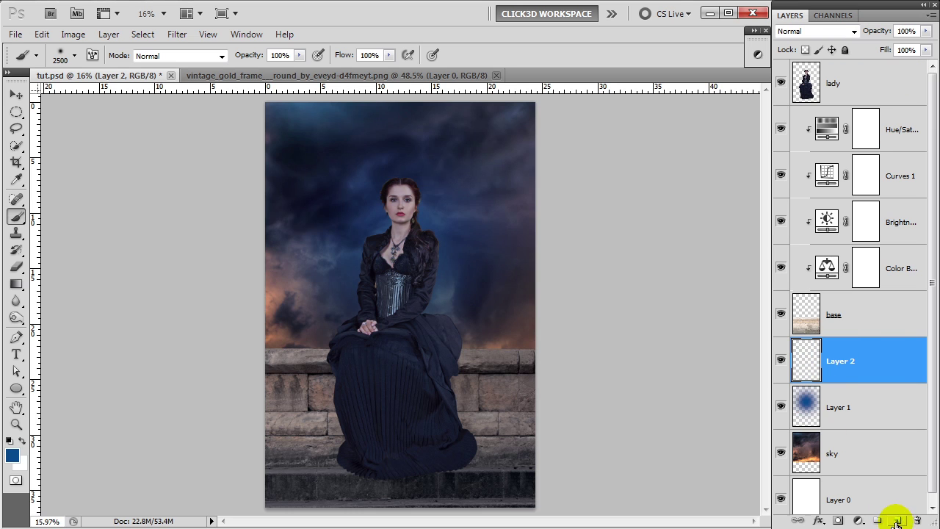
Paint a light blue #83bdf5 glow around the lady on Layer 2
click(12, 455)
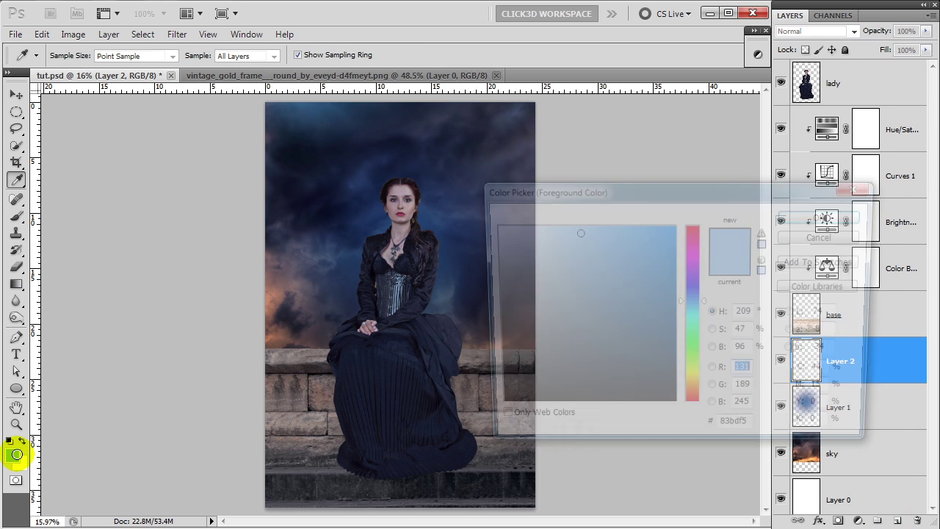
click(836, 215)
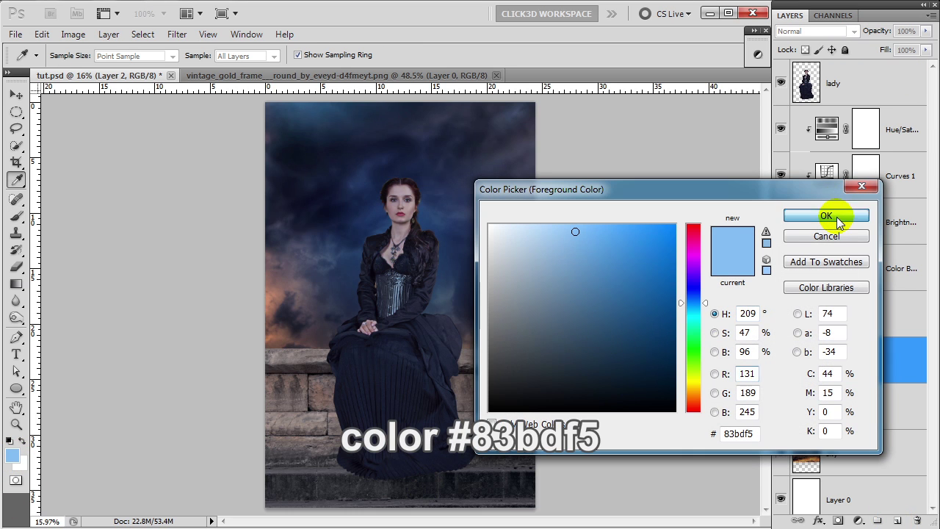
key(b)
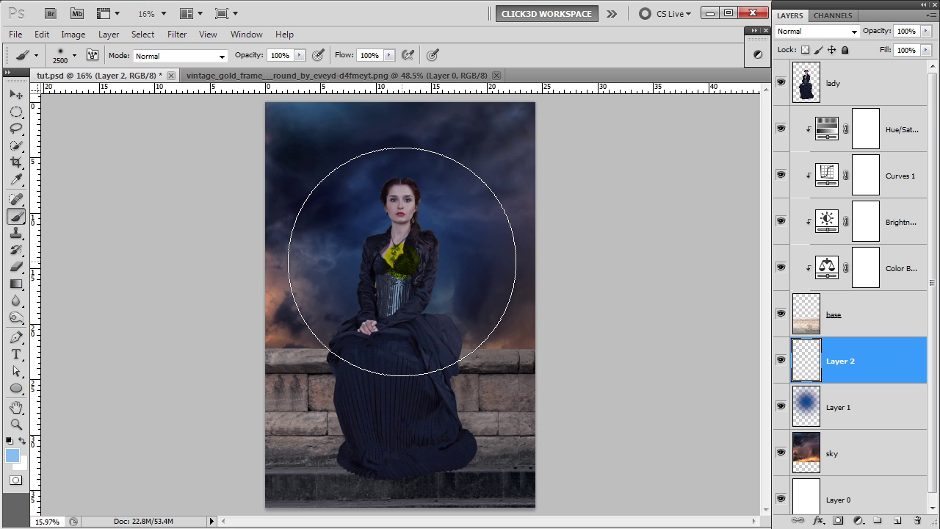
click(402, 262)
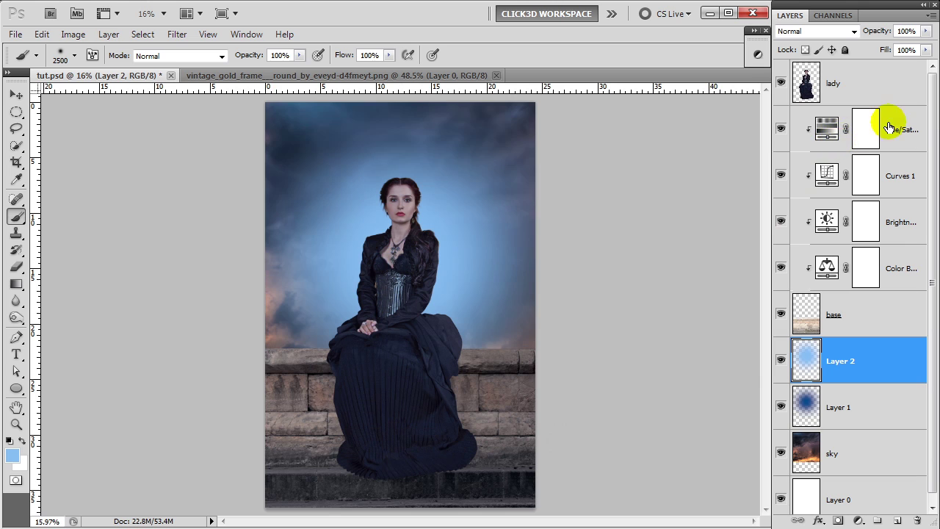
Blend Layer 2 in Soft Light below 80% opacity and add Layer 3
click(852, 31)
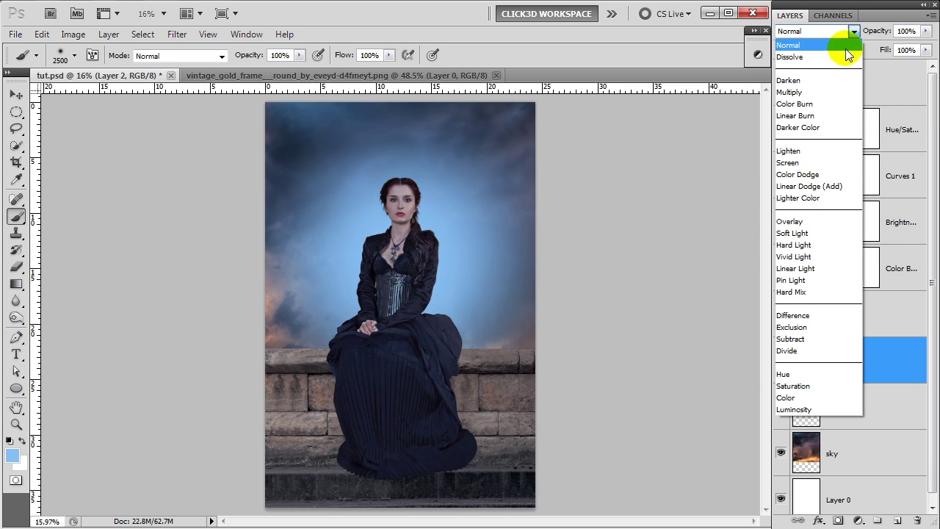
click(808, 233)
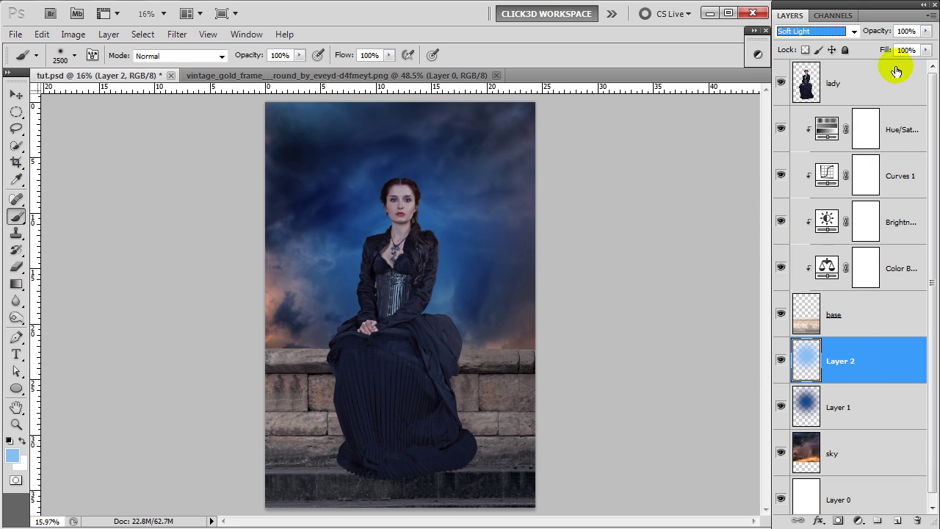
click(926, 30)
drag(924, 46, 904, 46)
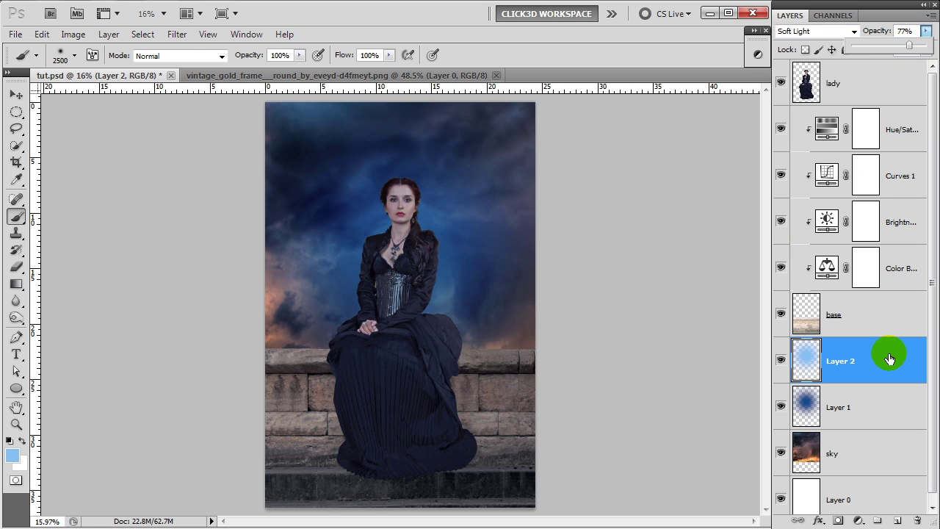
click(897, 521)
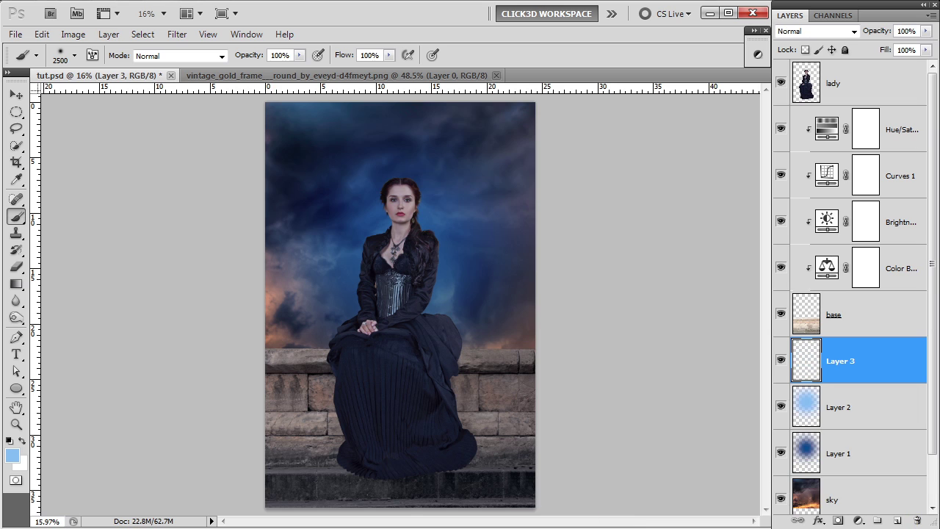
Paint a smaller light-blue glow on Layer 3 in Screen mode and add Layer 4
key(bracketleft)
key(bracketleft)
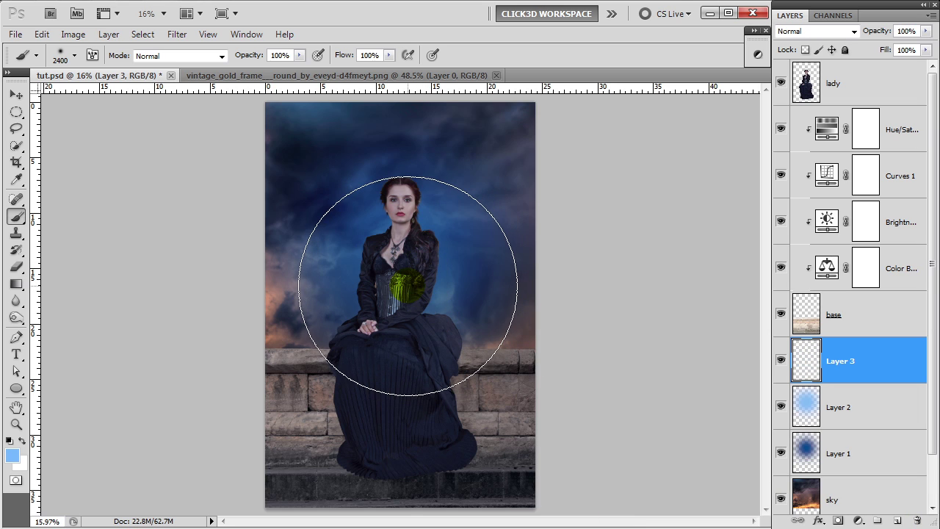
key(bracketleft)
key(bracketleft)
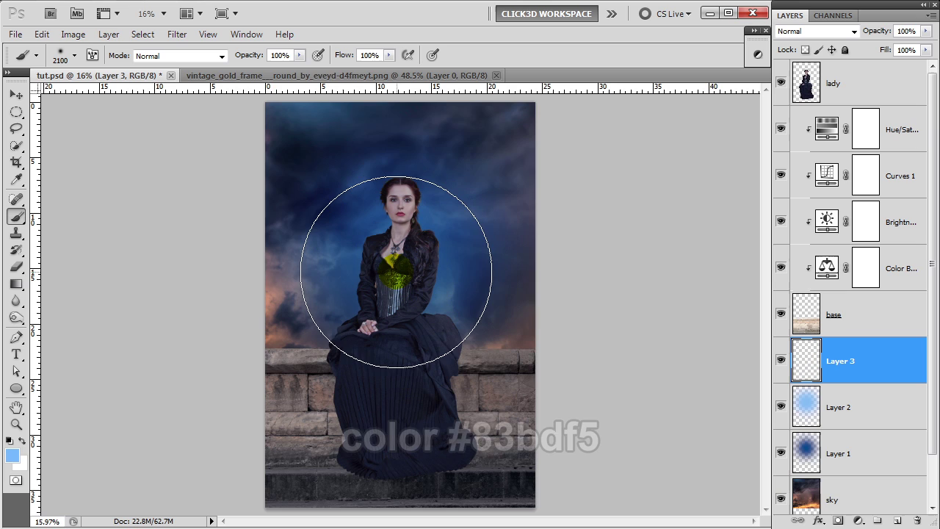
click(399, 268)
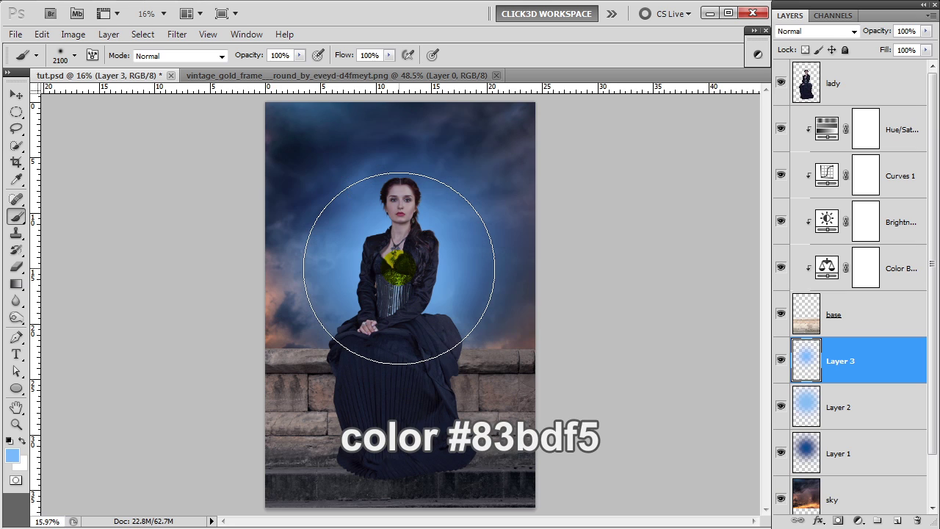
click(854, 32)
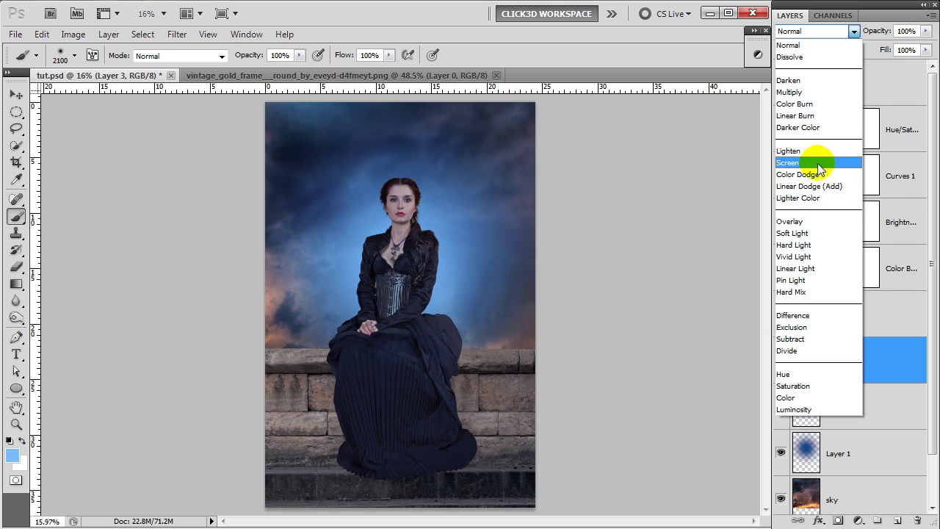
click(817, 163)
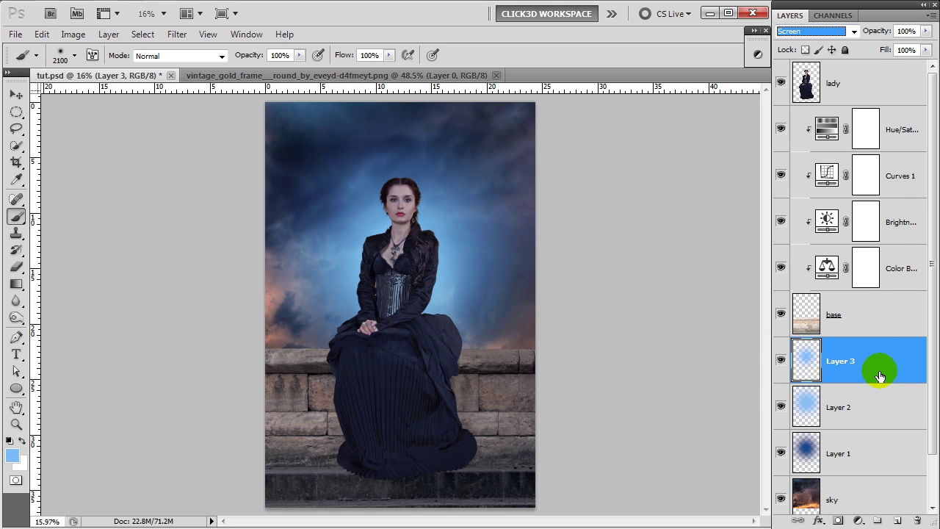
click(899, 521)
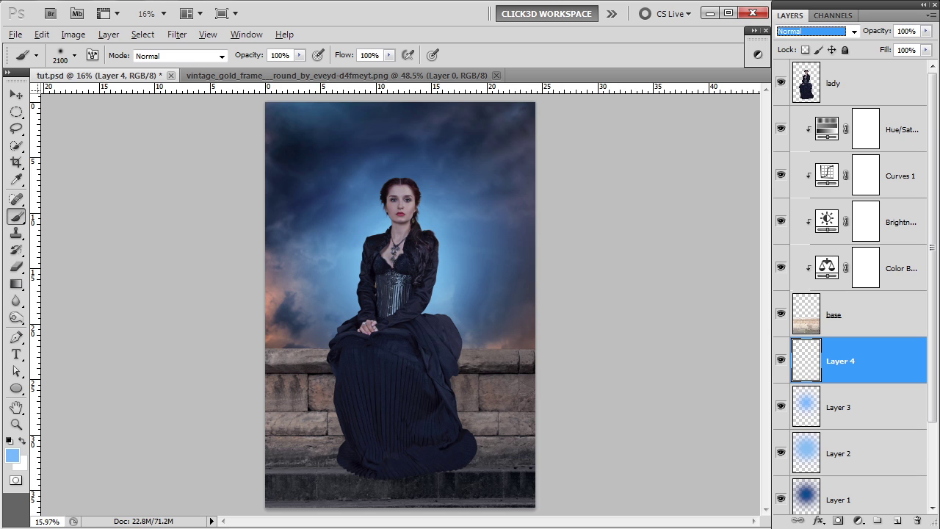
Paint a soft white glow around her upper body with a 1700 px brush
click(12, 456)
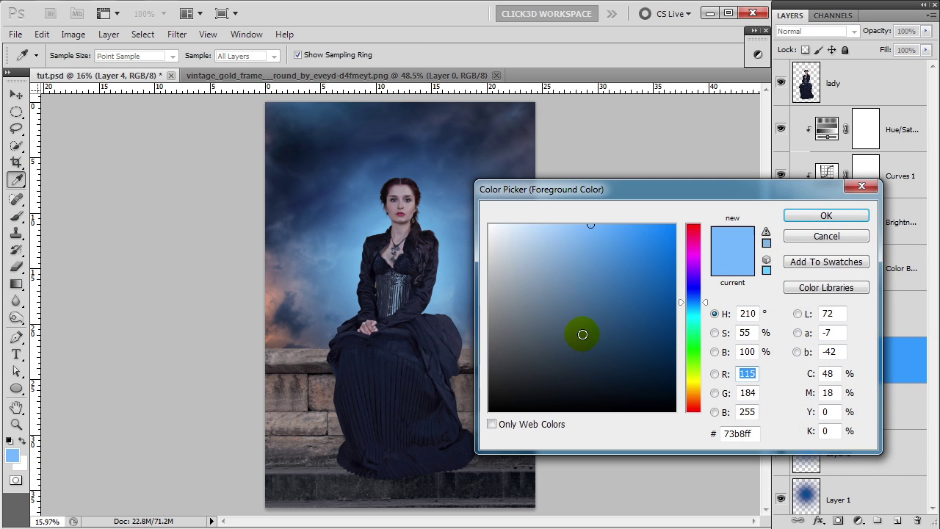
drag(583, 334, 460, 168)
click(845, 214)
key(b)
key(bracketleft)
key(bracketleft)
key(bracketleft)
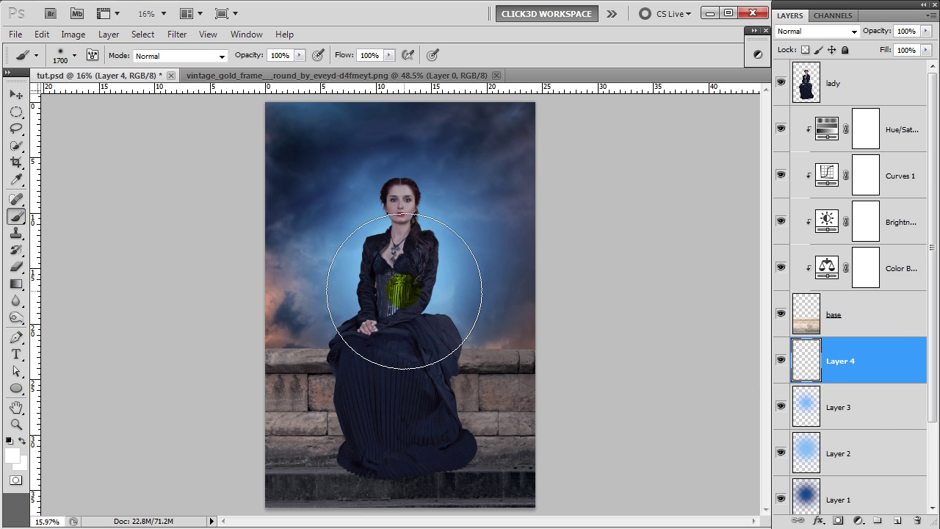
drag(404, 291, 404, 264)
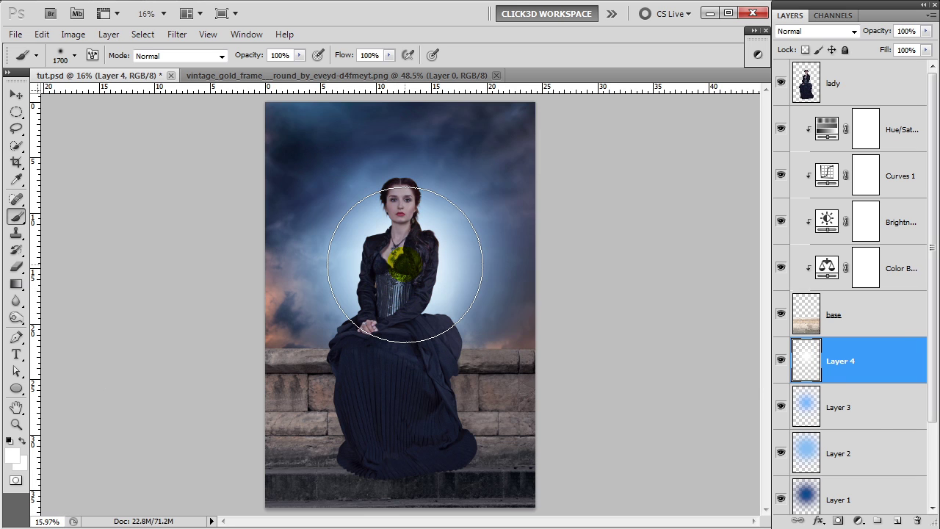
Blend Layer 4 as Overlay, extend the glow to her waist, and set 71% opacity
click(823, 31)
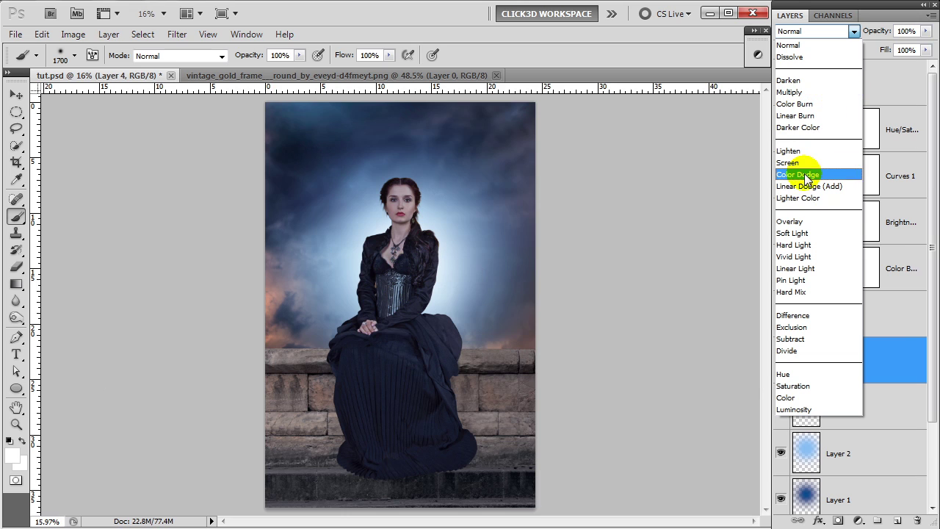
click(802, 221)
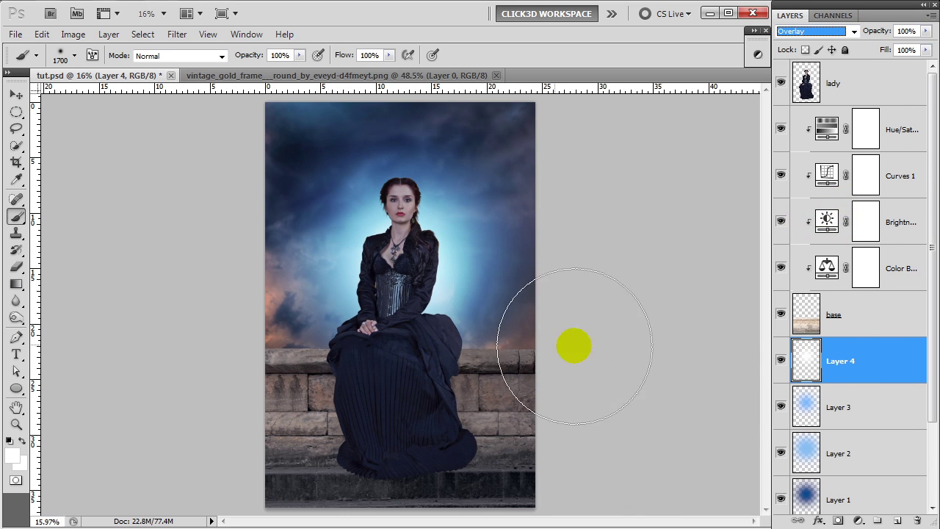
mouse_move(425, 352)
mouse_down()
mouse_move(398, 319)
mouse_move(409, 336)
mouse_up()
click(482, 263)
click(891, 361)
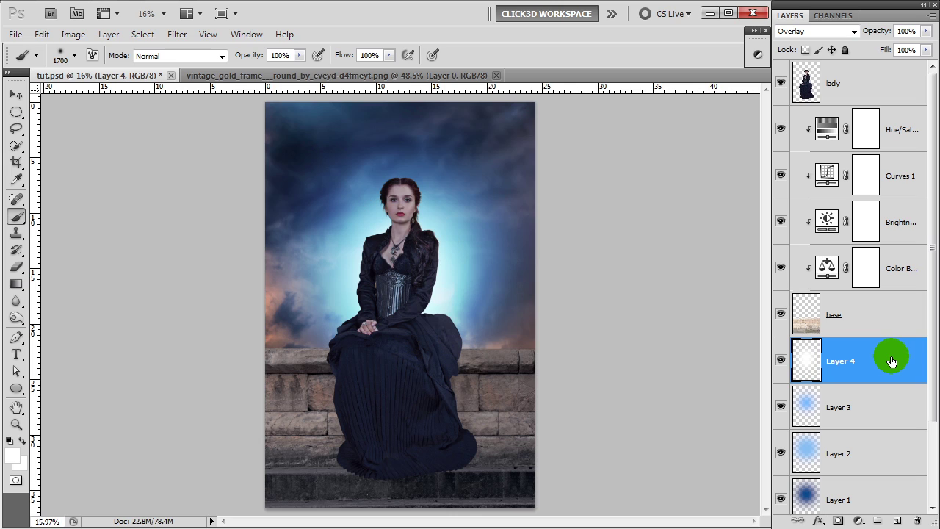
click(927, 32)
drag(921, 48, 902, 49)
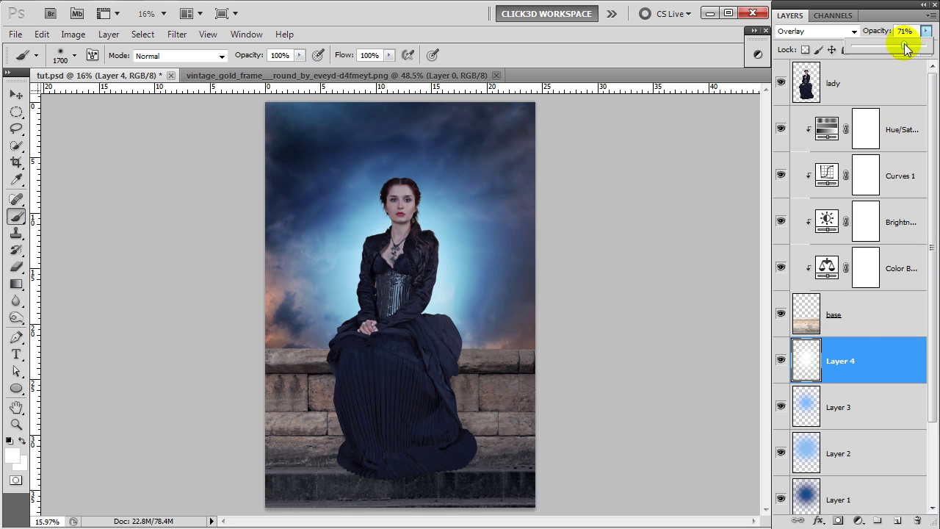
click(896, 520)
On new Layer 5, paint soft white light over the lady's chest and lap with 300–500 px brushes
click(896, 520)
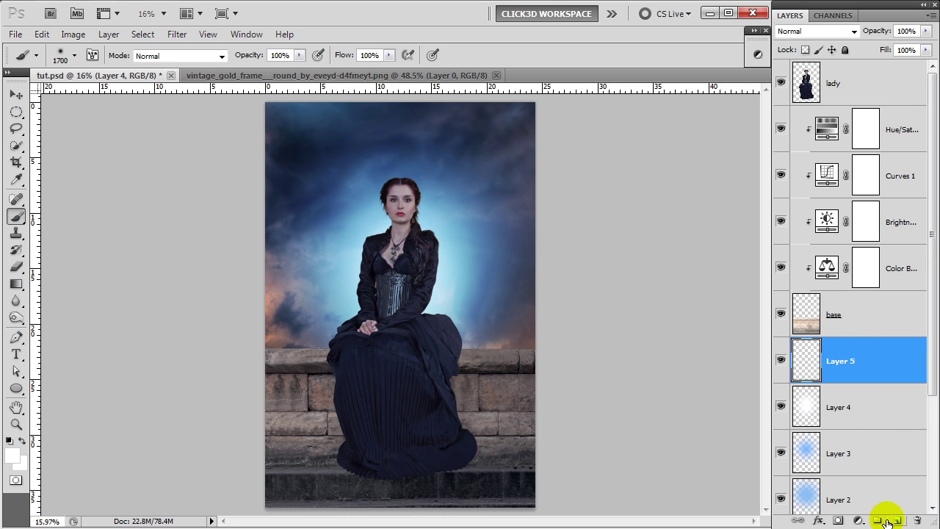
key(bracketleft)
key(bracketleft)
key(bracketleft)
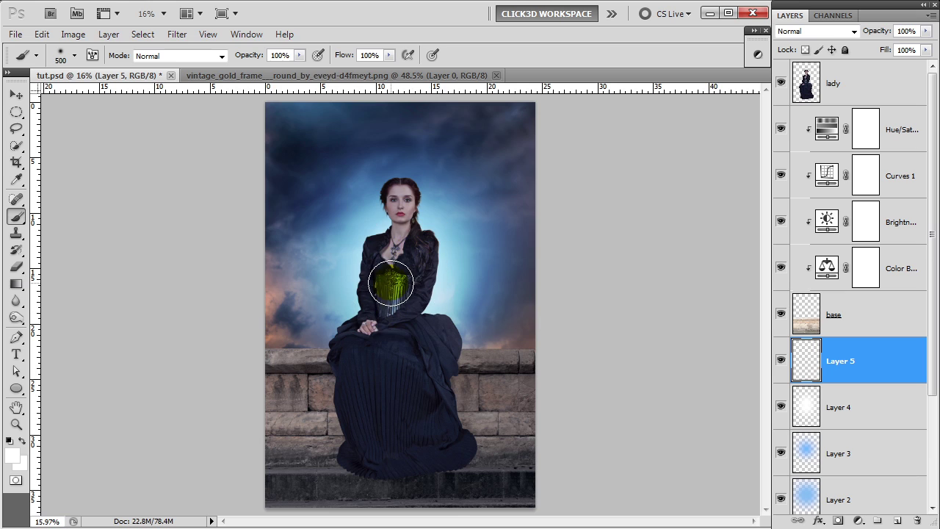
key(bracketright)
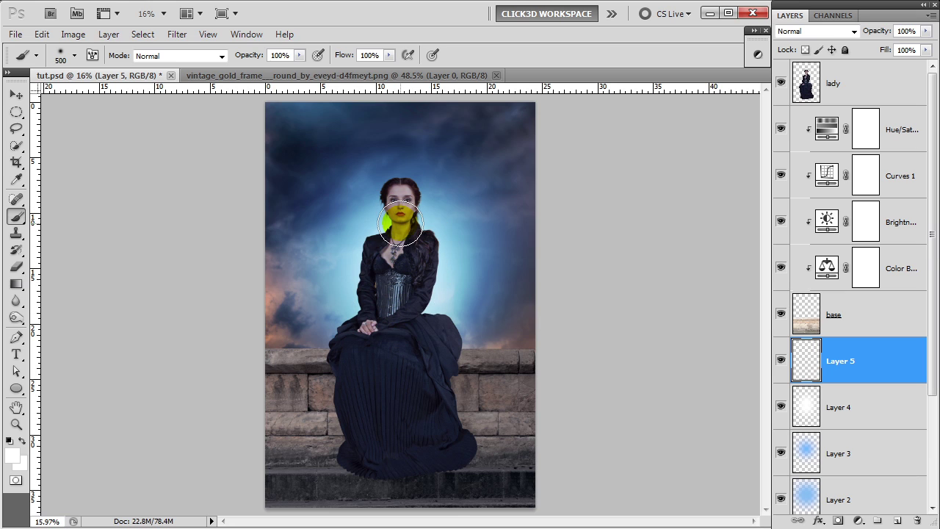
mouse_move(401, 228)
mouse_down()
mouse_move(362, 334)
mouse_move(430, 336)
mouse_move(409, 207)
mouse_move(390, 282)
mouse_move(395, 197)
mouse_move(404, 207)
mouse_move(393, 259)
mouse_up()
key(bracketleft)
key(bracketleft)
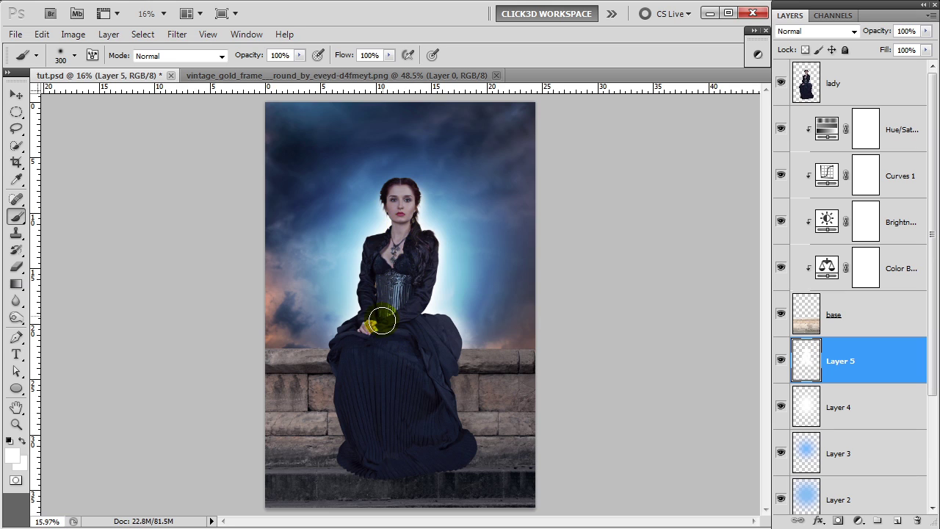
drag(373, 326, 372, 346)
key(bracketright)
key(bracketright)
key(v)
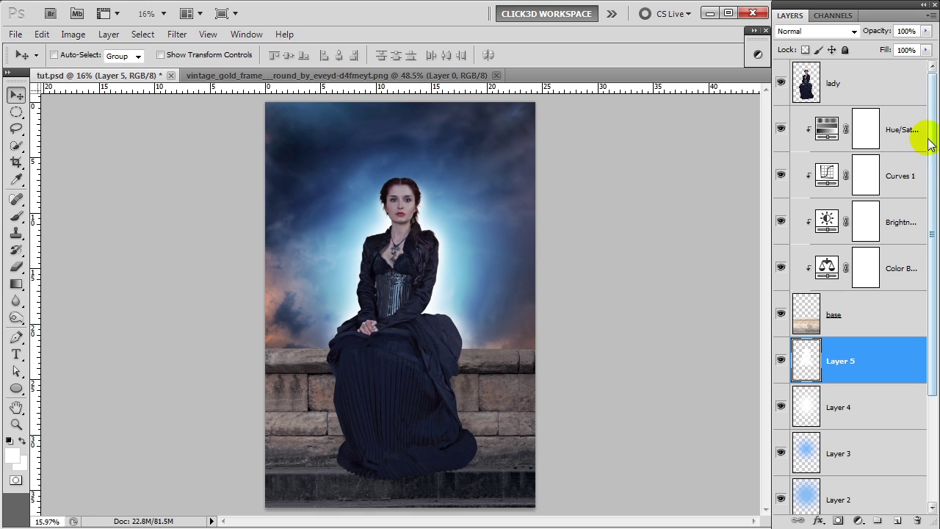
click(900, 129)
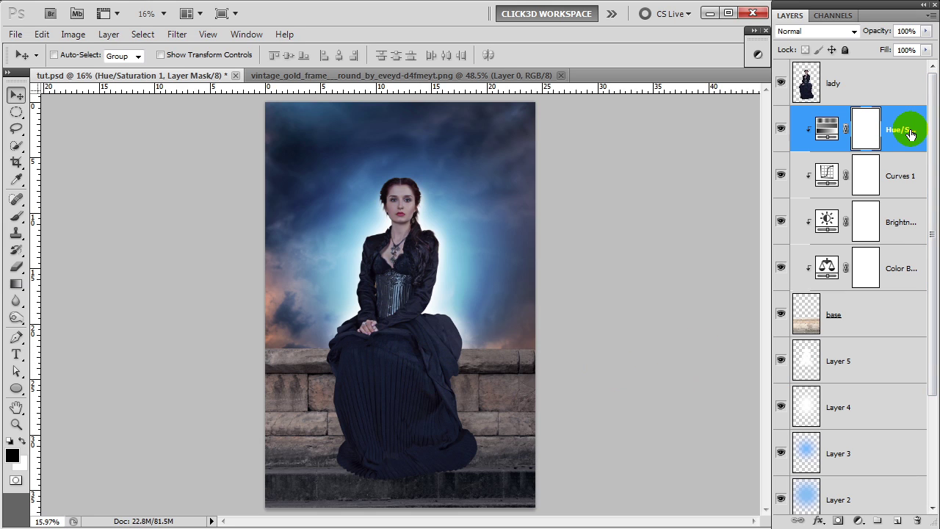
Paint a dark blue #064a8e band across the horizon on a new layer
click(898, 520)
key(b)
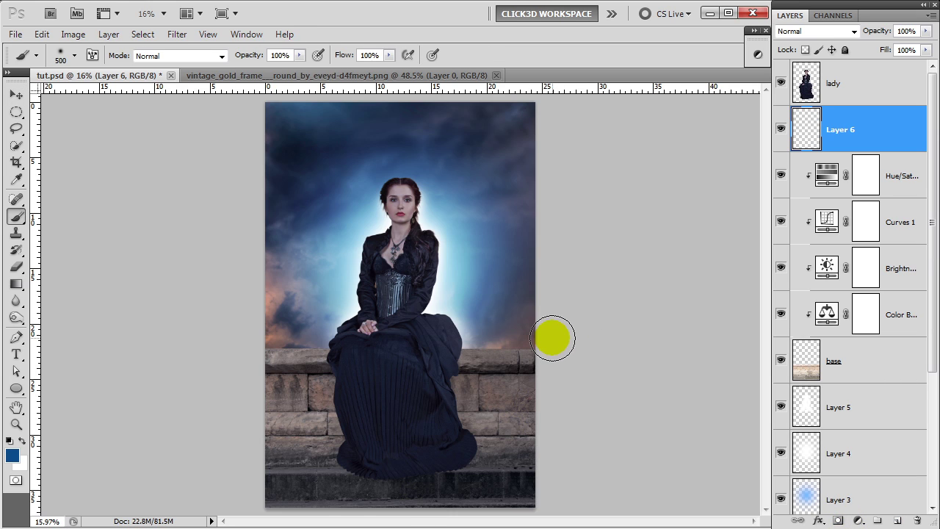
drag(552, 338, 174, 338)
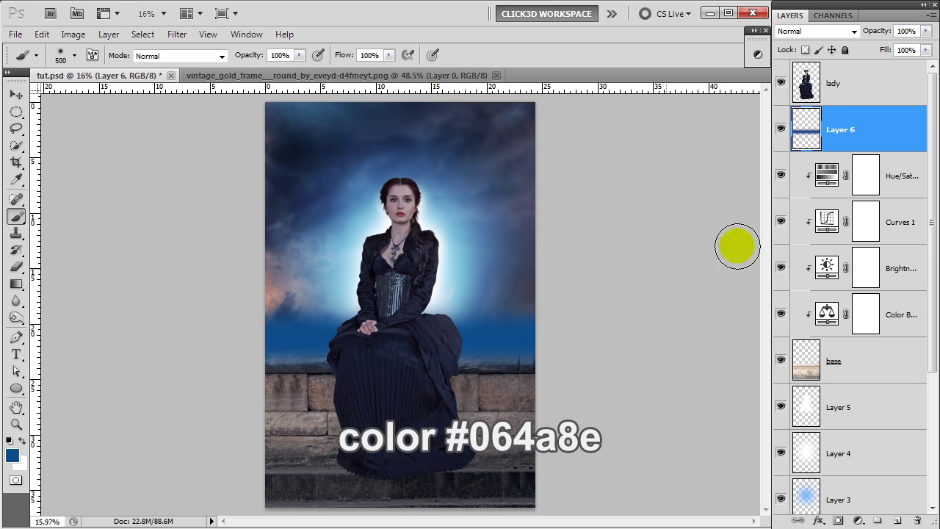
Clip Layer 6 to the layers below, blend it as Overlay at 71% opacity, and add a layer above
right_click(885, 129)
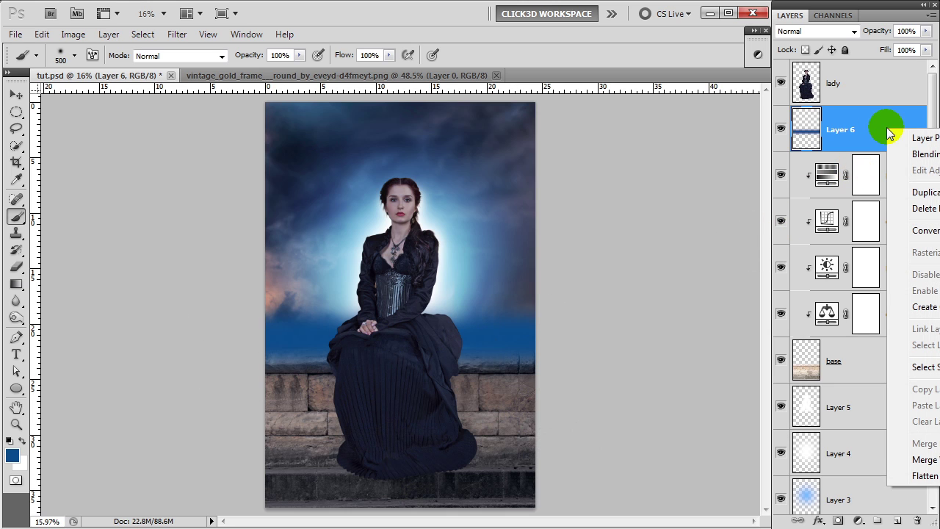
right_click(844, 127)
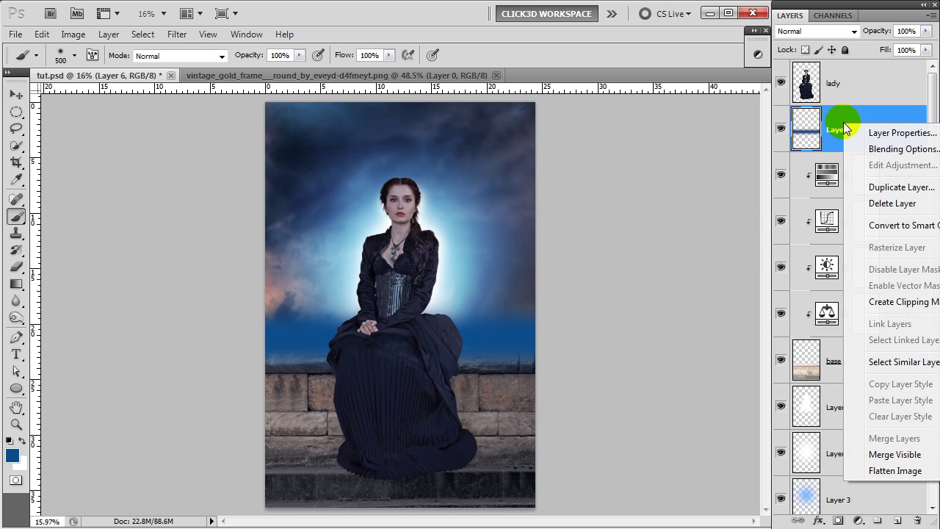
click(882, 302)
click(854, 32)
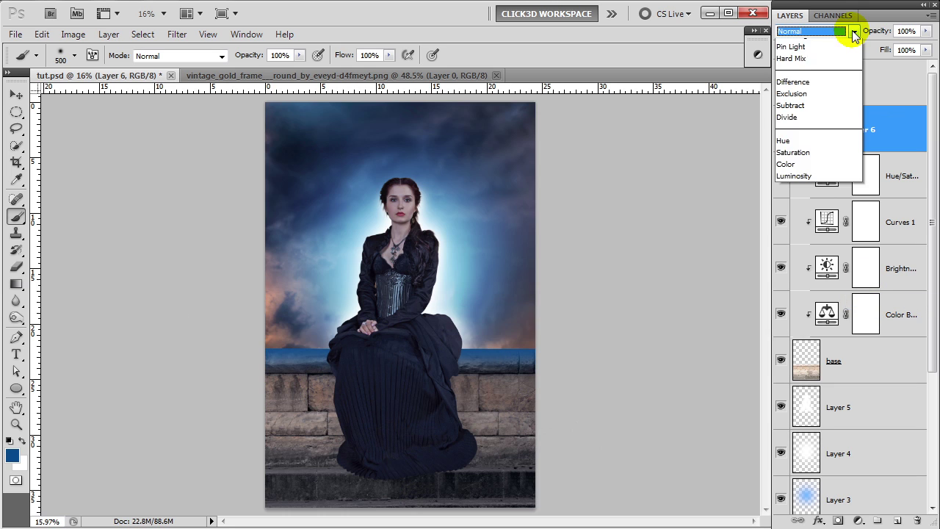
click(798, 220)
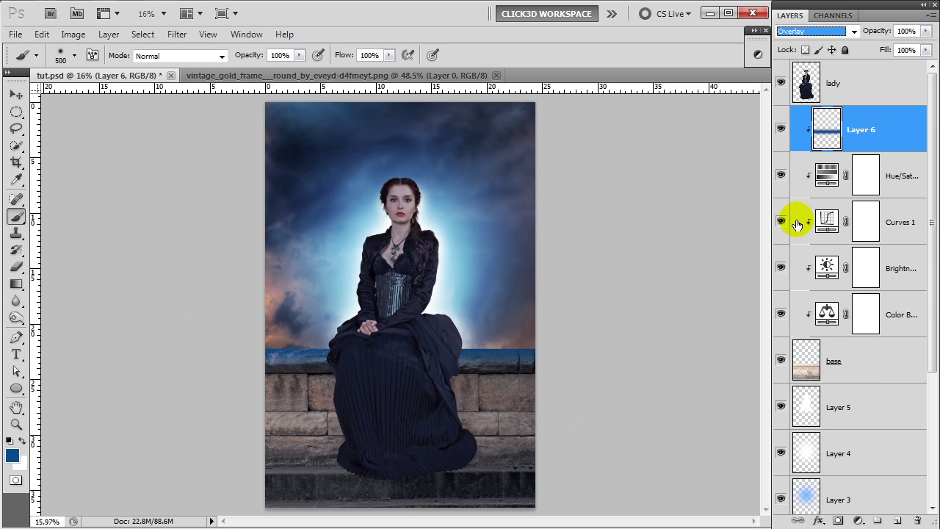
click(927, 31)
drag(924, 45, 905, 48)
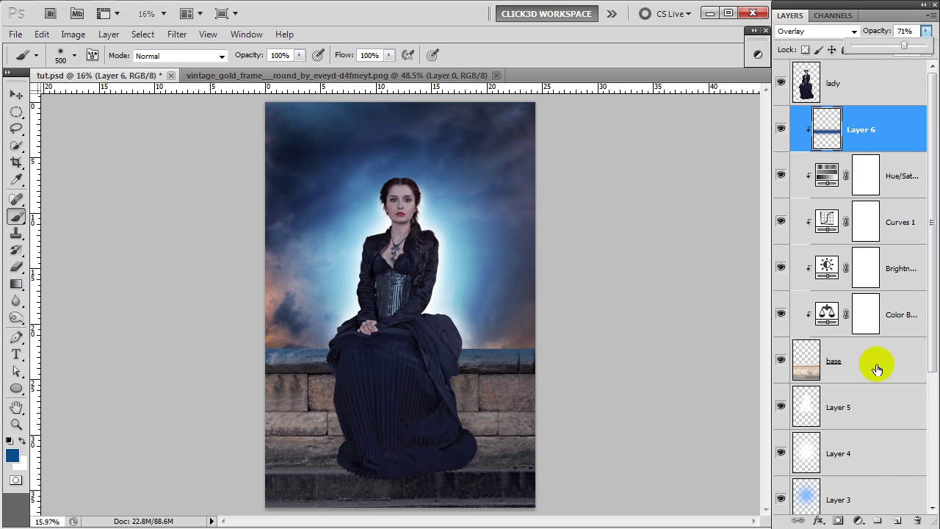
click(897, 520)
Clip Layer 7 onto Layer 6 and paint a white highlight along the ledge top
right_click(864, 134)
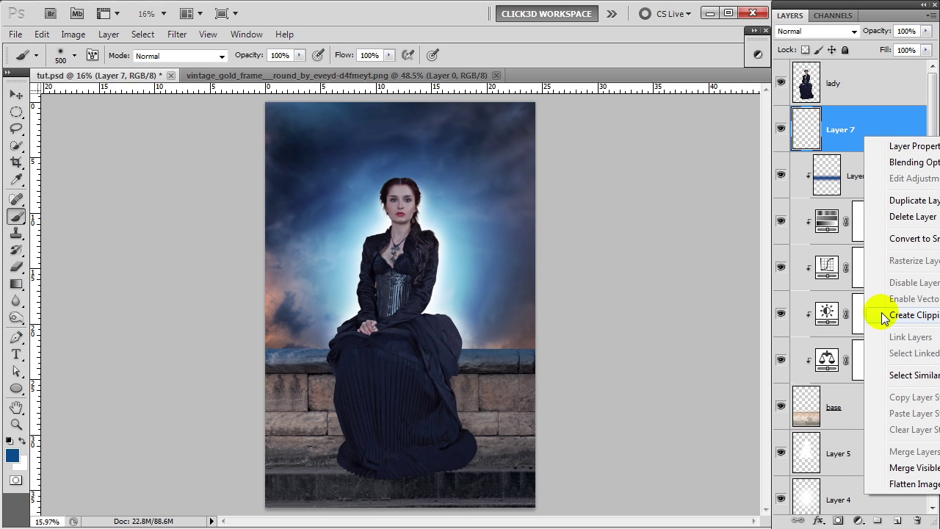
click(888, 315)
click(22, 440)
key(bracketleft)
key(bracketleft)
key(bracketleft)
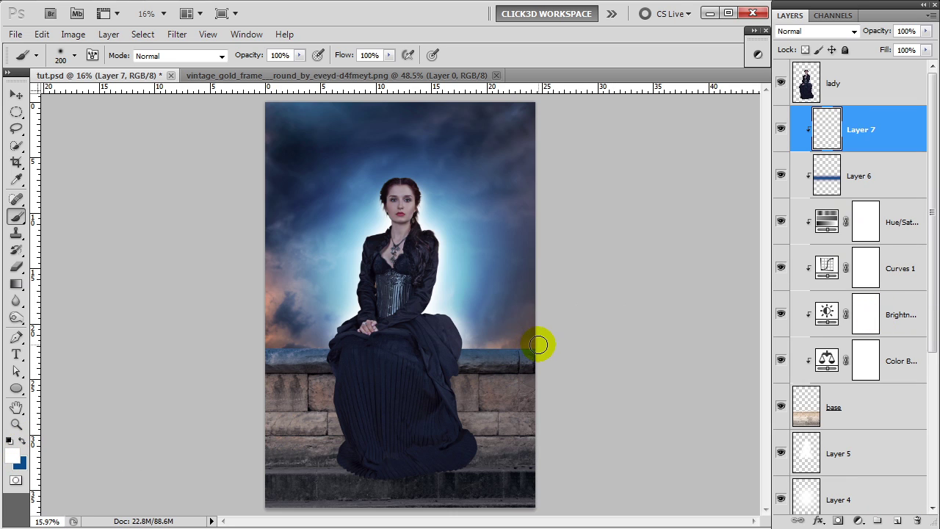
drag(542, 345, 264, 344)
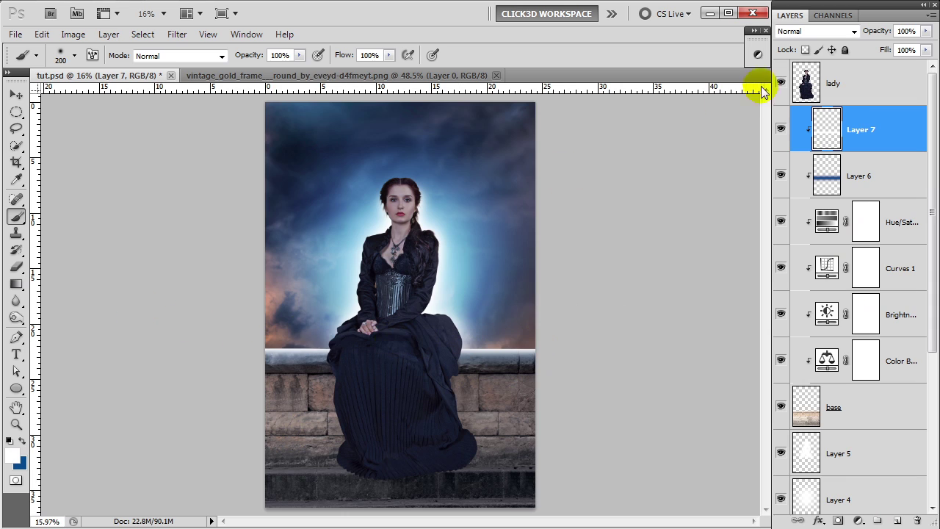
Blend Layer 7 in Screen mode at 58% opacity
click(926, 31)
drag(917, 47, 889, 49)
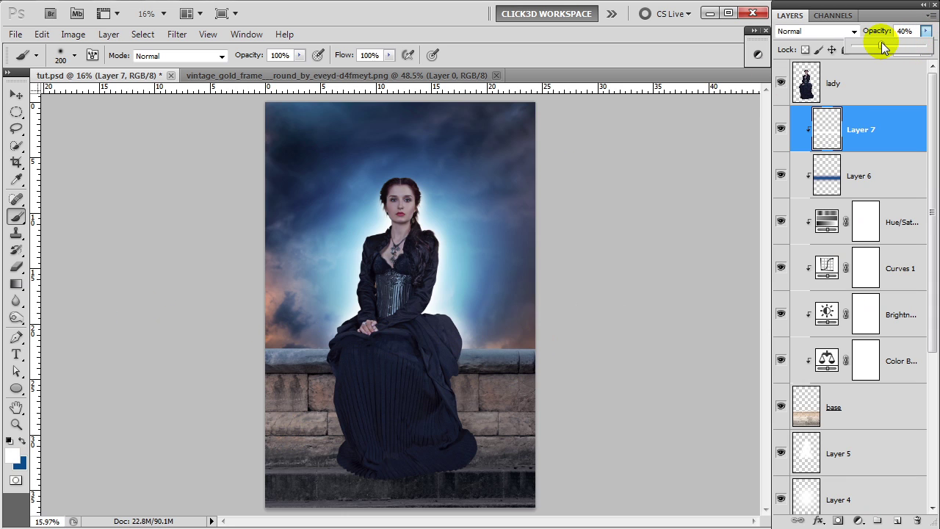
click(837, 31)
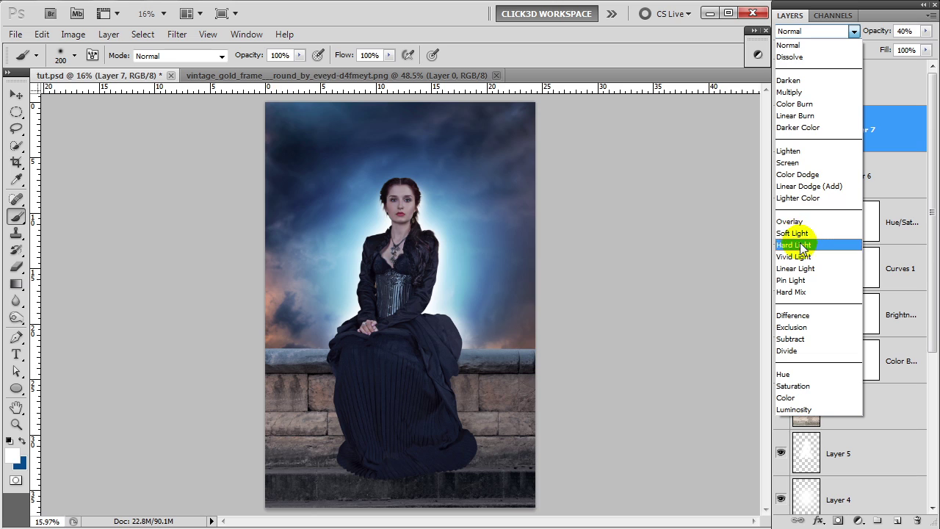
click(802, 164)
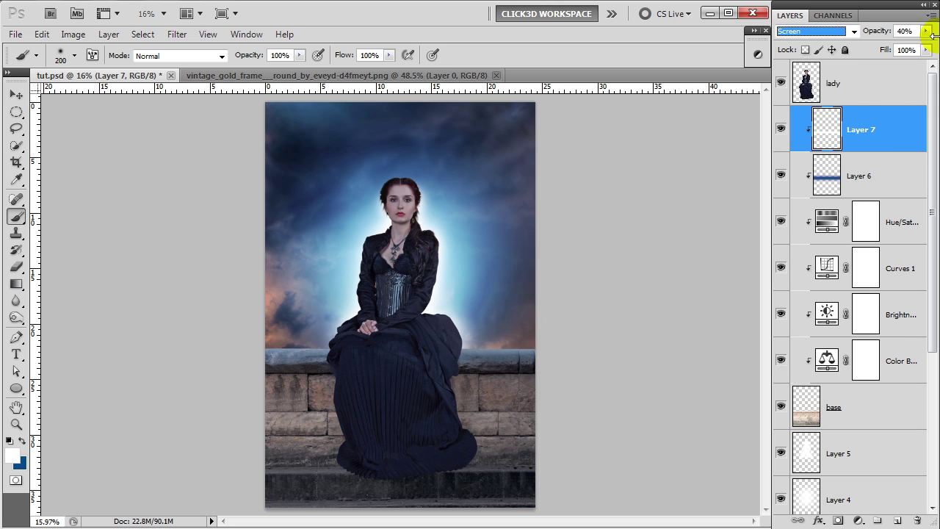
click(927, 31)
drag(887, 46, 899, 45)
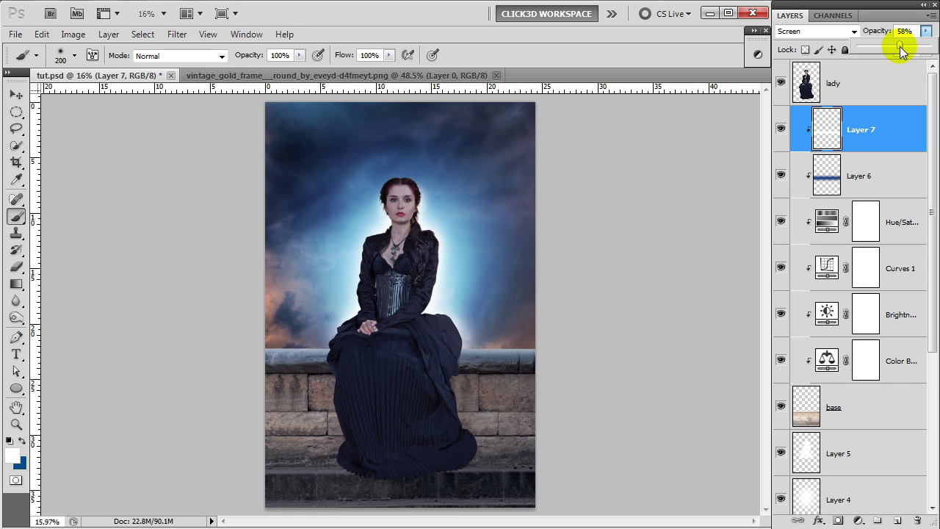
key(v)
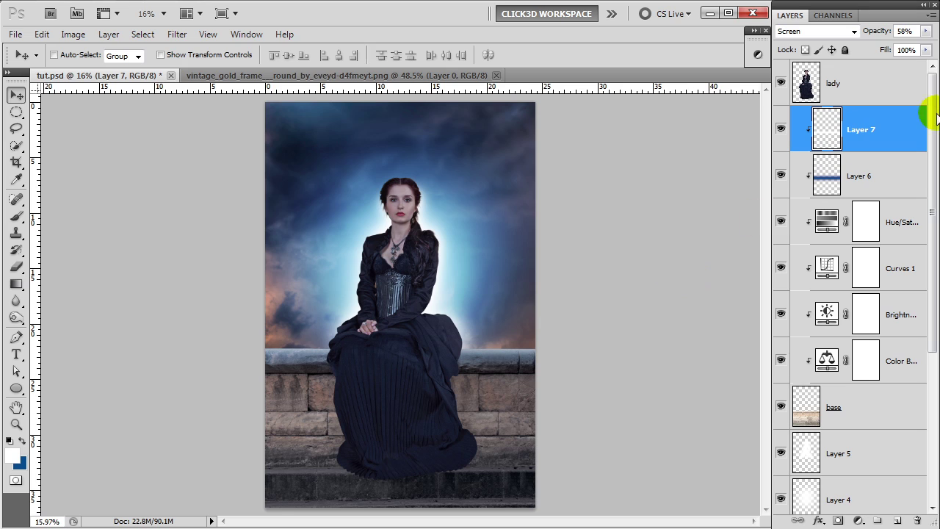
click(874, 130)
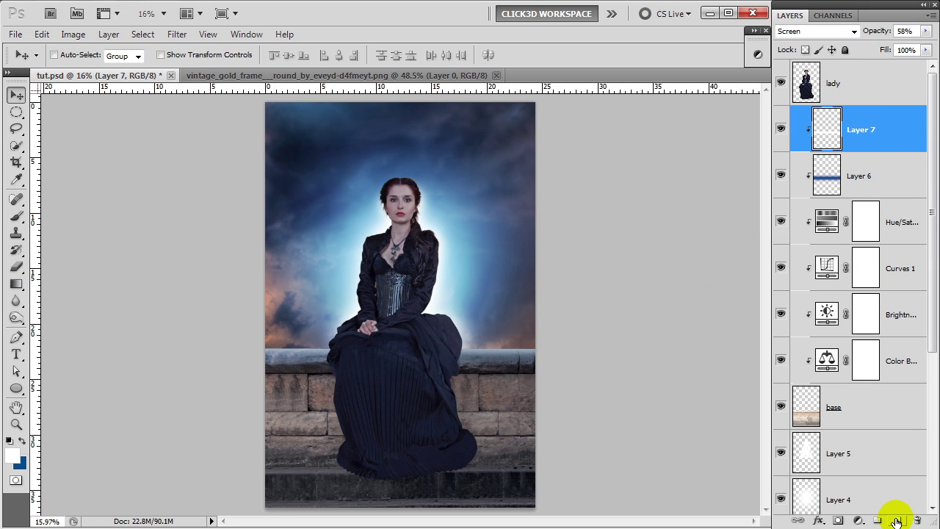
Add a layer named 'shadow' and paint soft 42% black shading down the robe's left edge
click(897, 522)
click(843, 130)
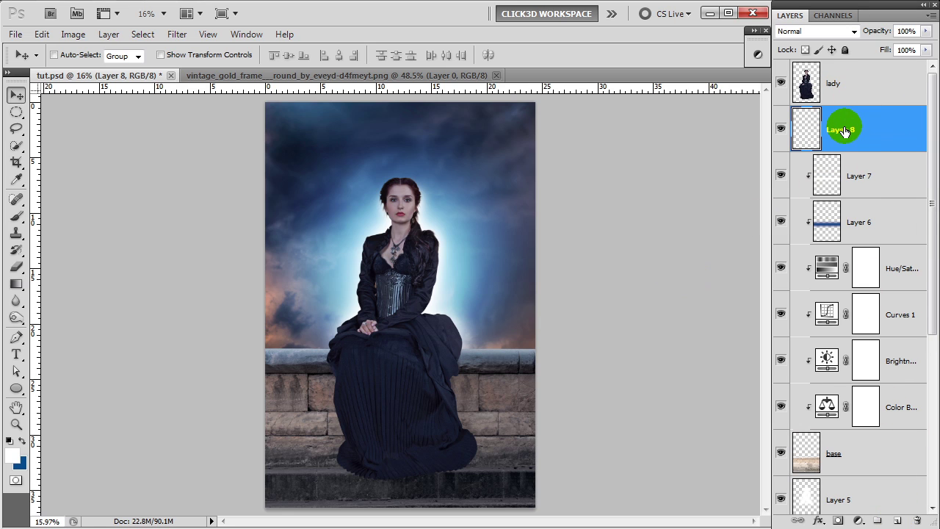
text(sha)
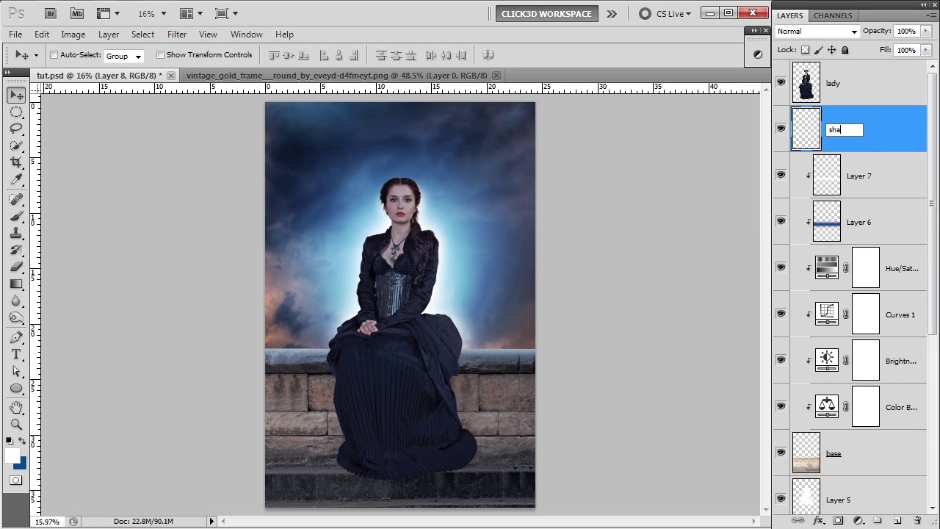
text(dow)
key(Return)
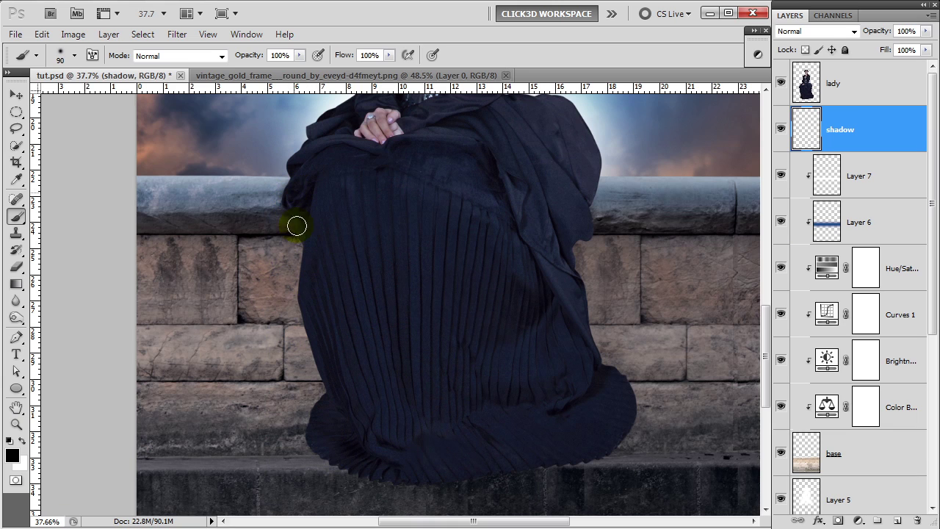
drag(300, 224, 314, 237)
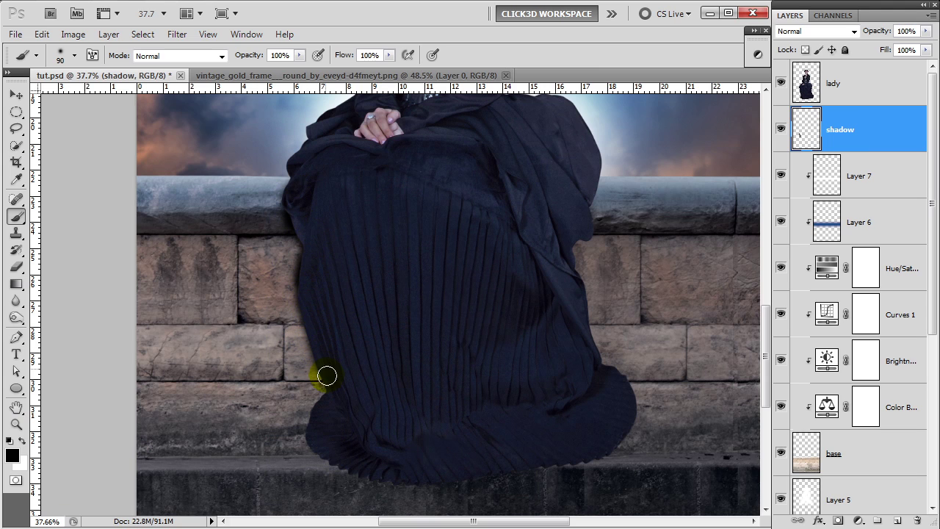
key(ctrl+z)
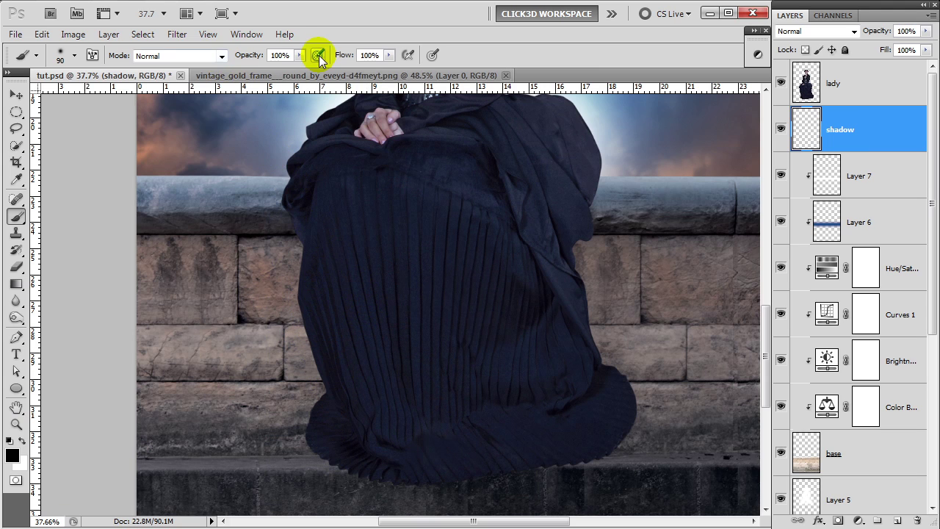
mouse_move(300, 56)
mouse_down()
mouse_move(286, 74)
mouse_move(254, 69)
mouse_up()
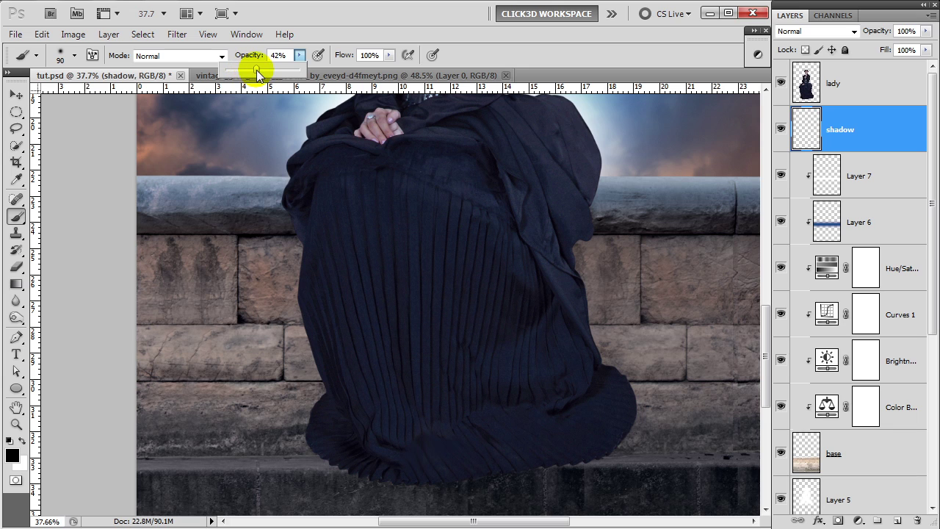
mouse_move(293, 209)
mouse_down()
mouse_move(307, 235)
mouse_move(303, 319)
mouse_up()
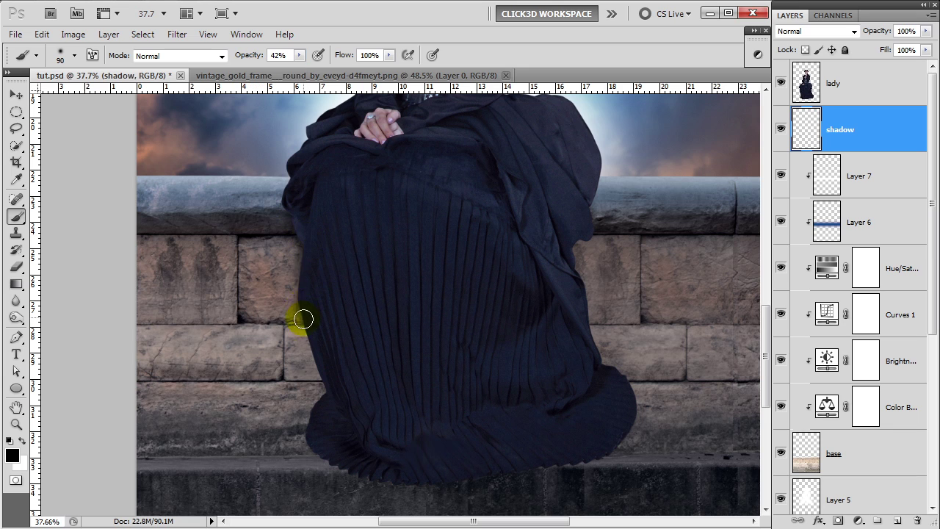
Extend the soft shadow around the robe's bottom and right edges, then fit the image on screen
drag(308, 262, 310, 258)
drag(307, 325, 321, 382)
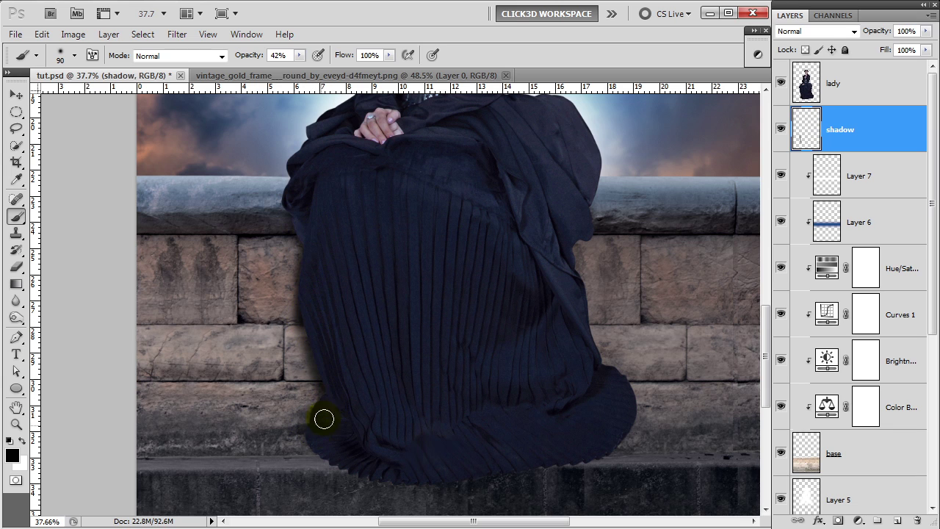
drag(381, 474, 311, 434)
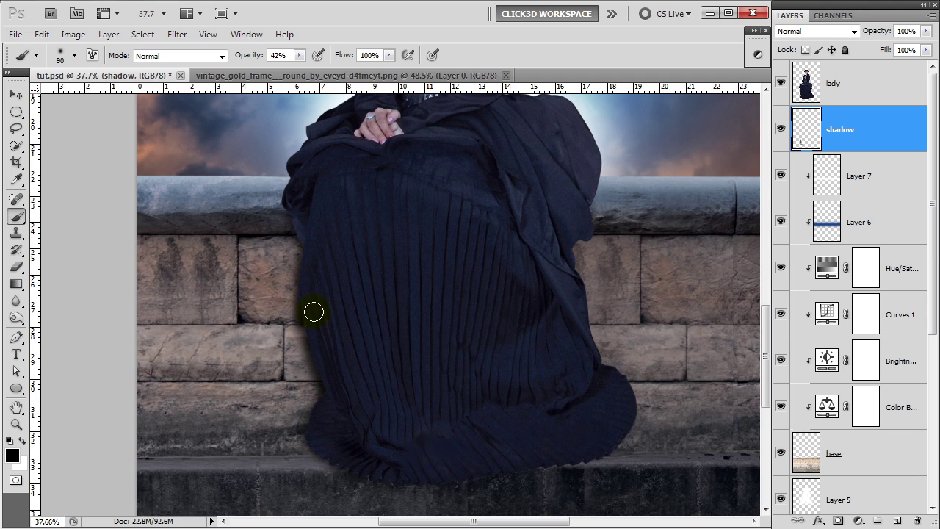
mouse_move(316, 448)
mouse_down()
mouse_move(384, 487)
mouse_move(413, 477)
mouse_up()
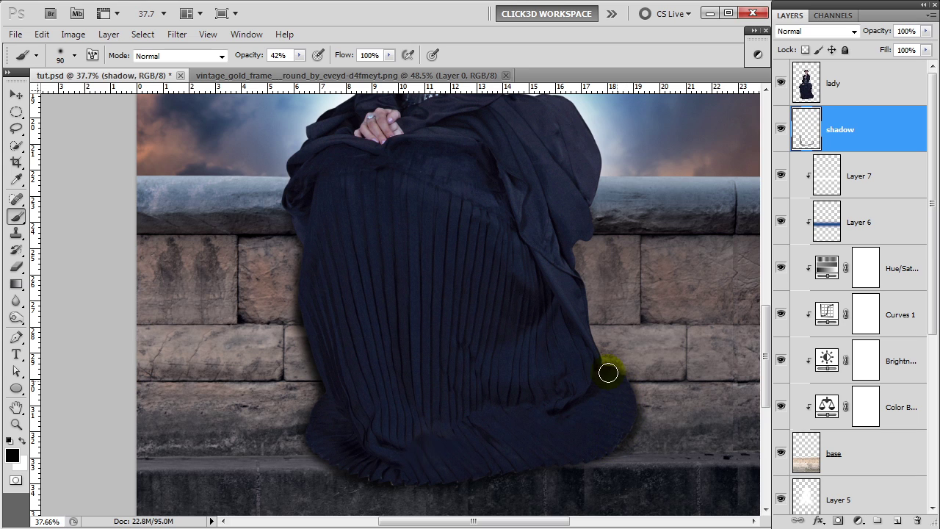
drag(580, 300, 577, 295)
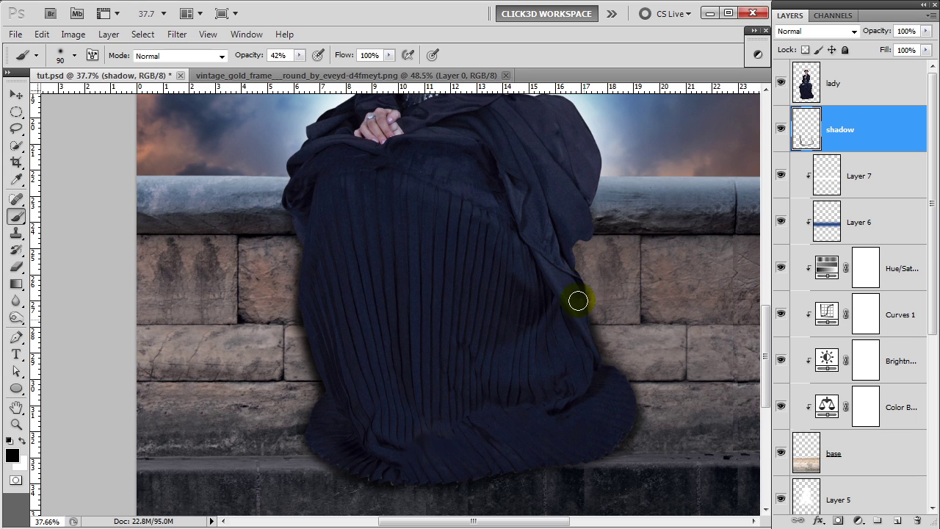
mouse_move(576, 237)
mouse_down()
mouse_move(588, 231)
mouse_move(588, 198)
mouse_up()
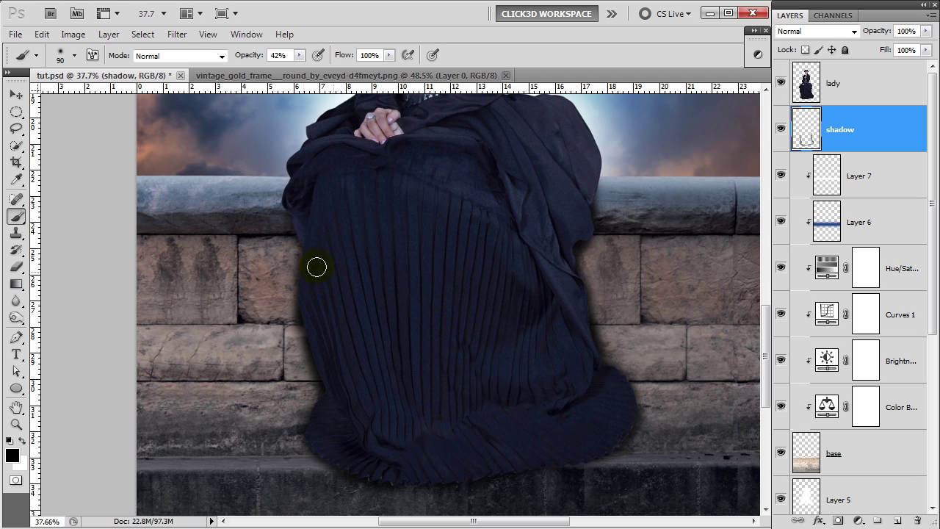
drag(306, 244, 294, 213)
mouse_move(319, 441)
mouse_down()
mouse_move(426, 478)
mouse_move(526, 469)
mouse_up()
mouse_move(597, 450)
mouse_down()
mouse_move(593, 460)
mouse_move(541, 461)
mouse_up()
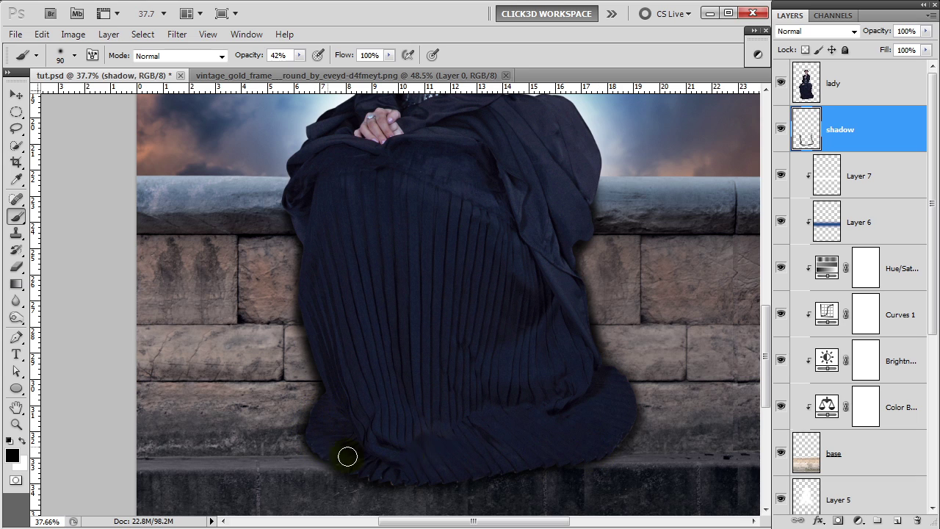
key(v)
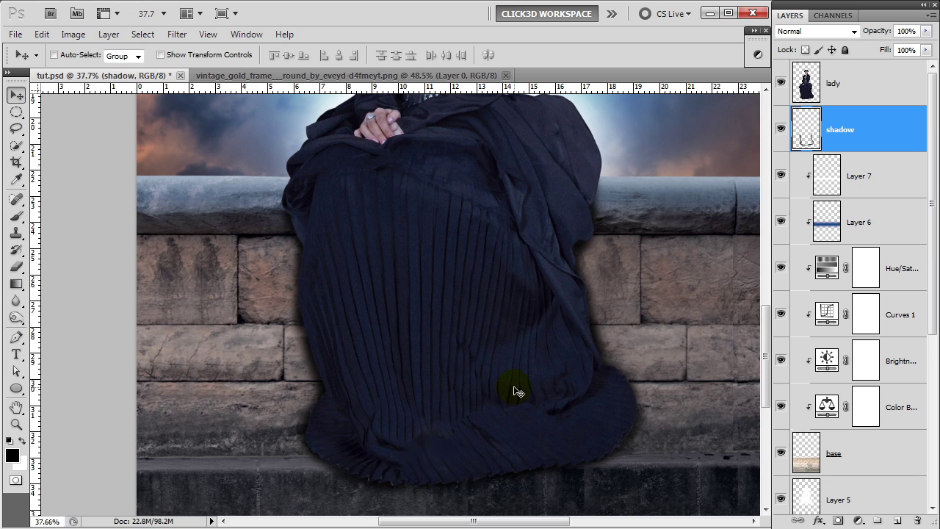
key(ctrl+0)
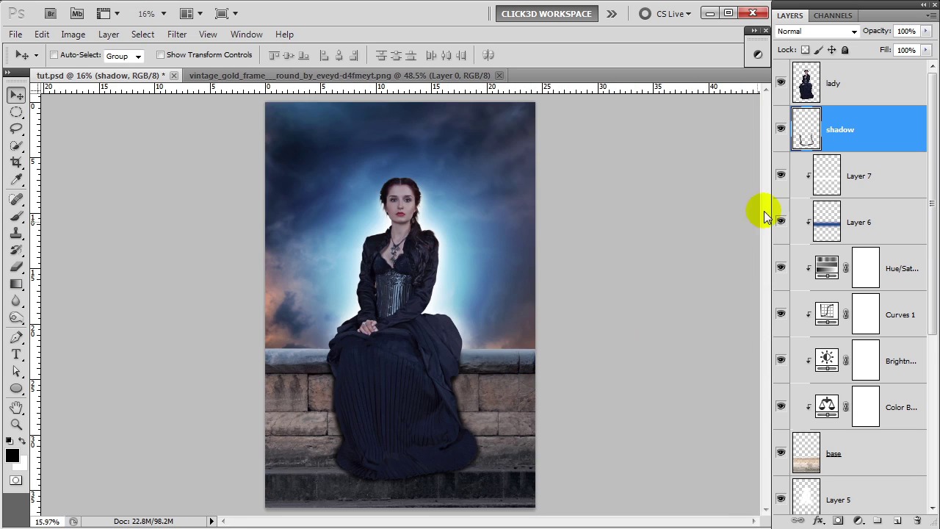
Lower the shadow layer to 67% opacity, toggling its visibility to compare
click(781, 130)
click(781, 130)
click(782, 130)
click(781, 130)
click(926, 31)
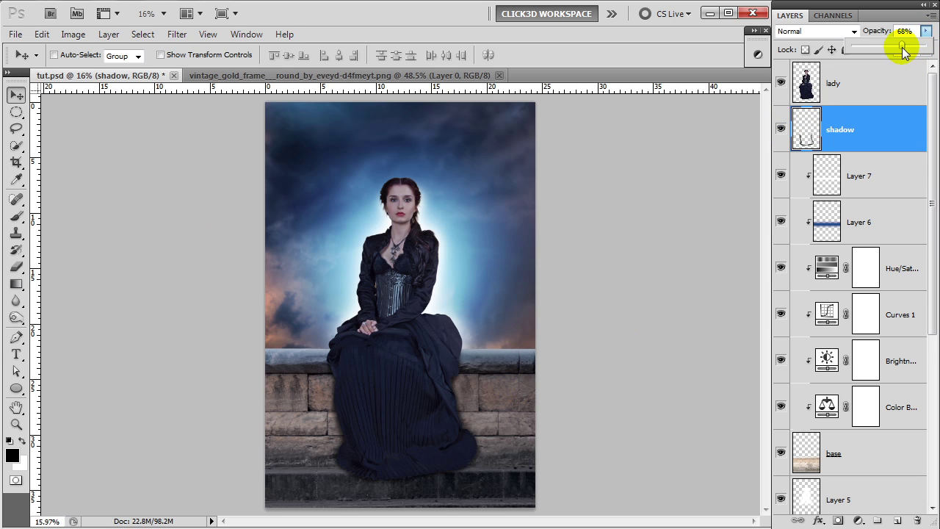
drag(903, 49, 901, 49)
click(781, 130)
click(781, 130)
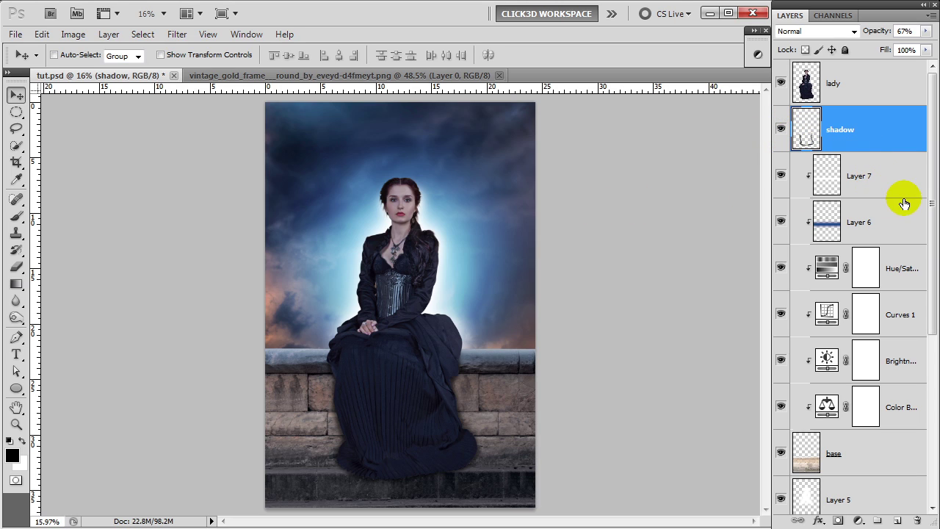
Select Layer 7, then Layer 5 in the Layers panel
click(874, 190)
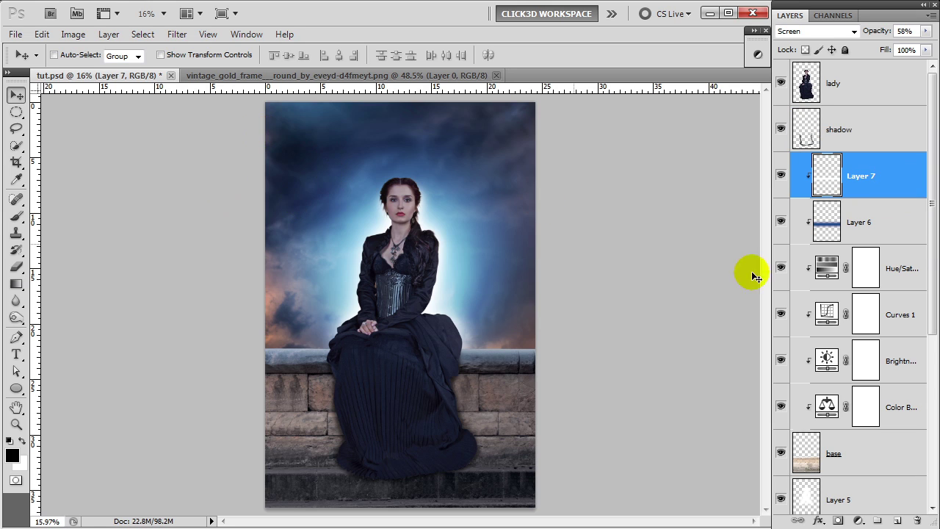
scroll(844, 294, down, 2)
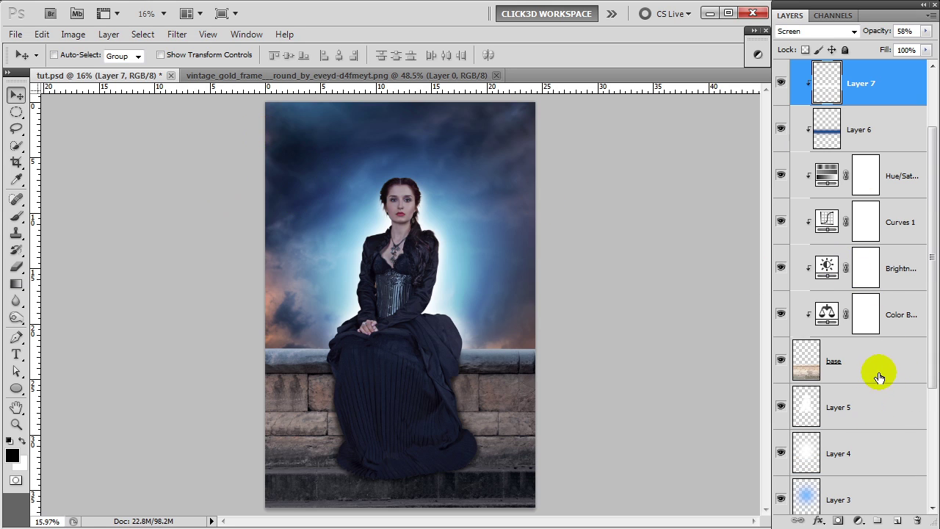
click(883, 402)
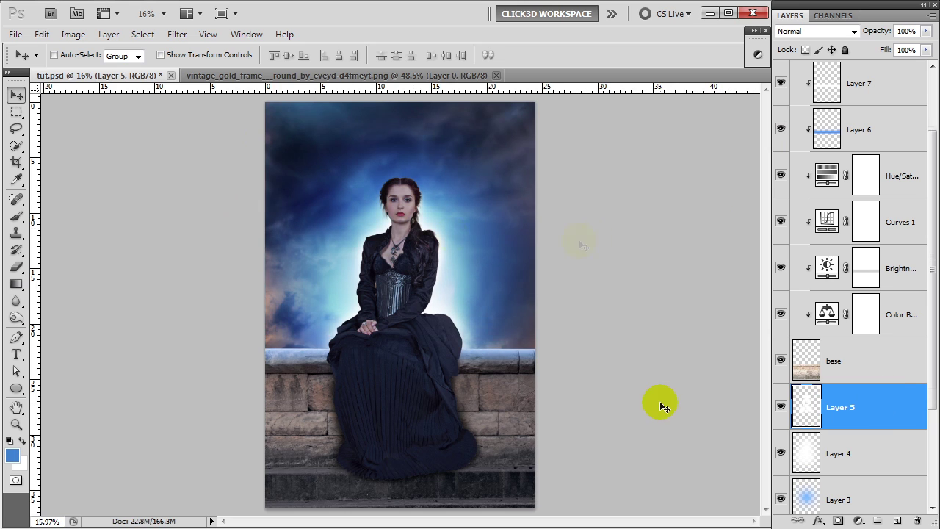
Paste the gold ornate frame into tut.psd as a new layer named 'mirror'
click(387, 76)
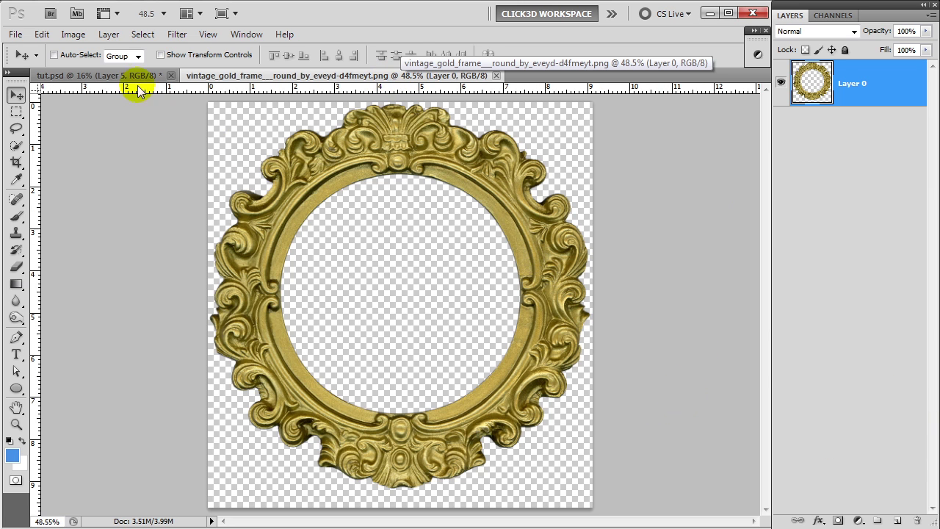
click(143, 79)
key(ctrl+shift+alt+n)
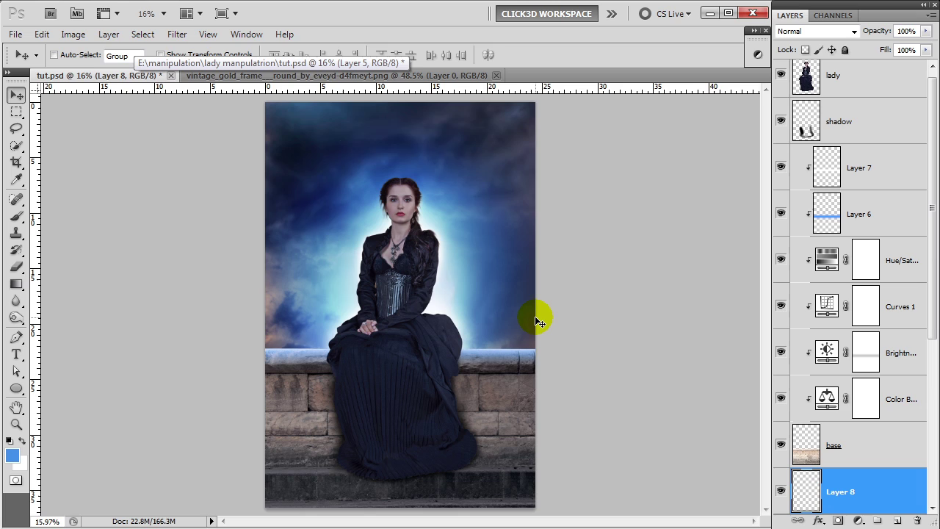
key(ctrl+v)
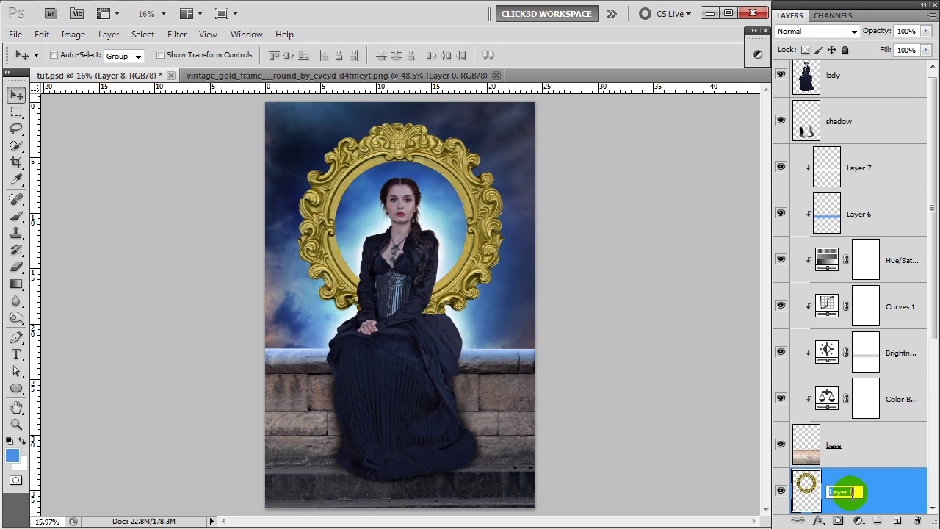
text(mirror)
key(Return)
Add a clipped Hue/Saturation adjustment: hue -10, saturation -100, lightness -7
scroll(874, 478, down, 1)
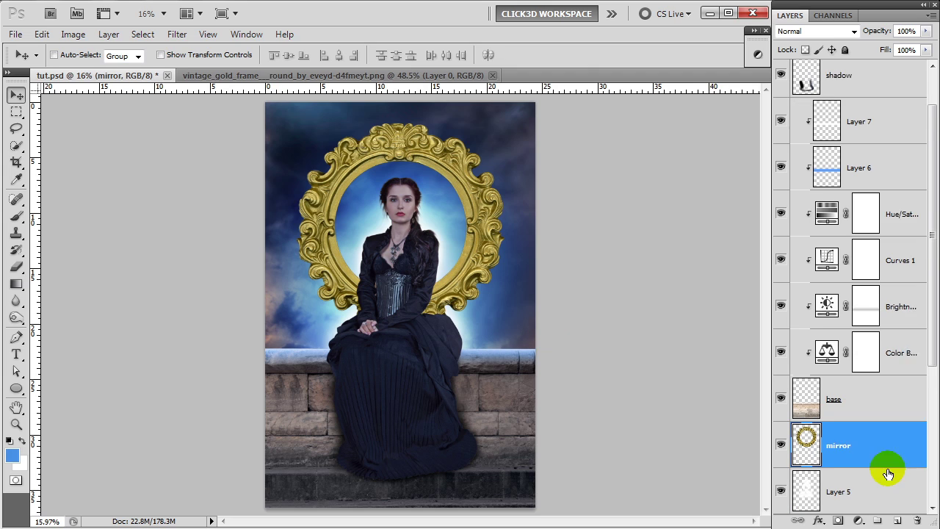
scroll(867, 455, down, 1)
click(859, 520)
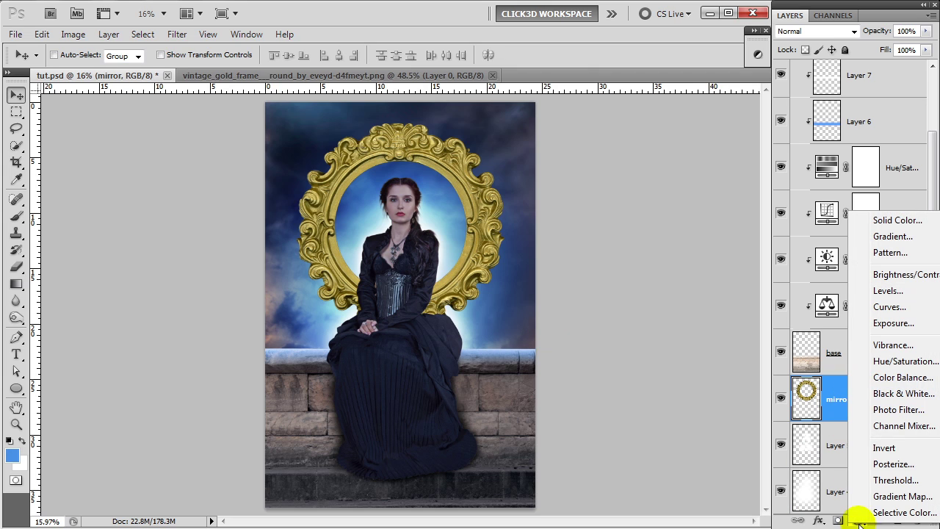
click(890, 360)
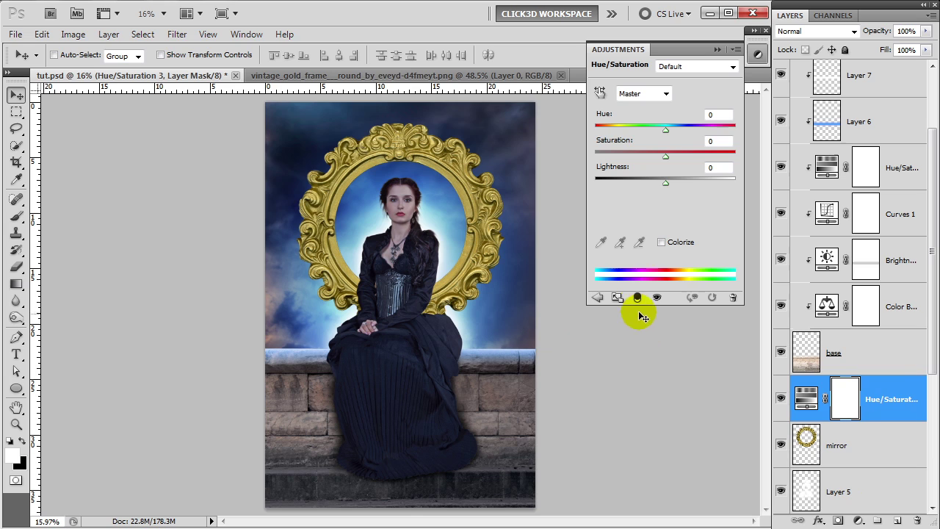
click(617, 296)
click(716, 115)
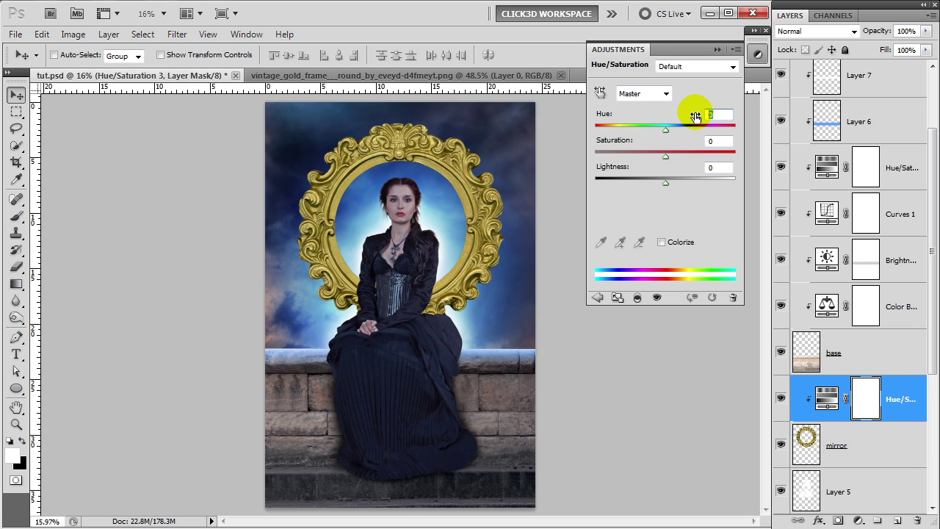
text(-10)
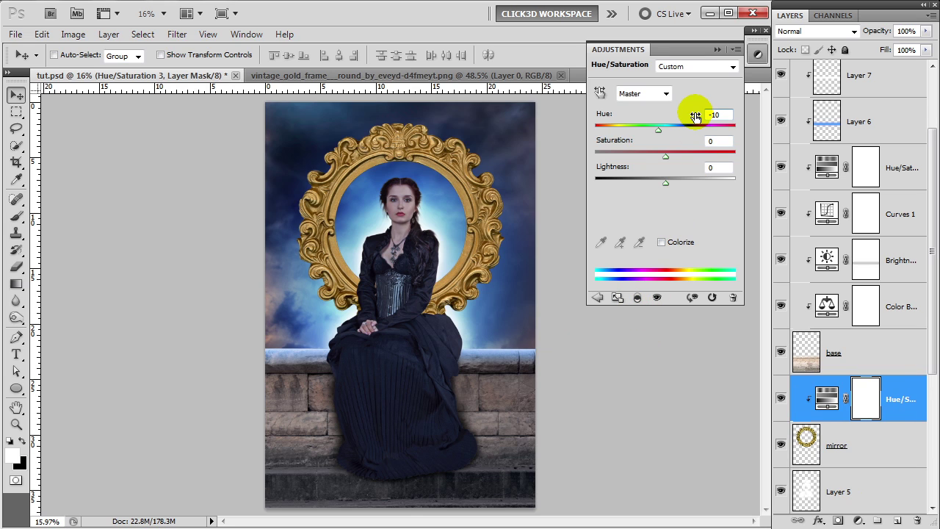
drag(666, 156, 556, 157)
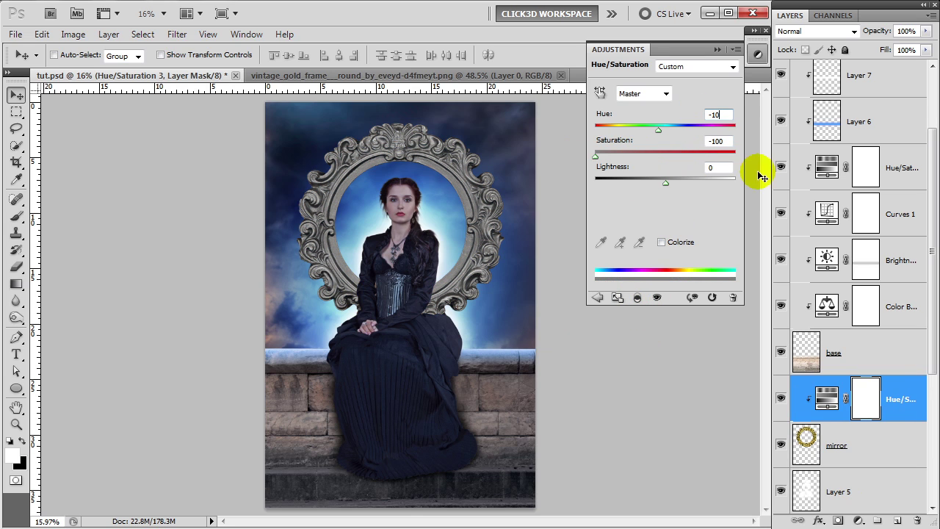
click(699, 168)
text(-7)
click(718, 50)
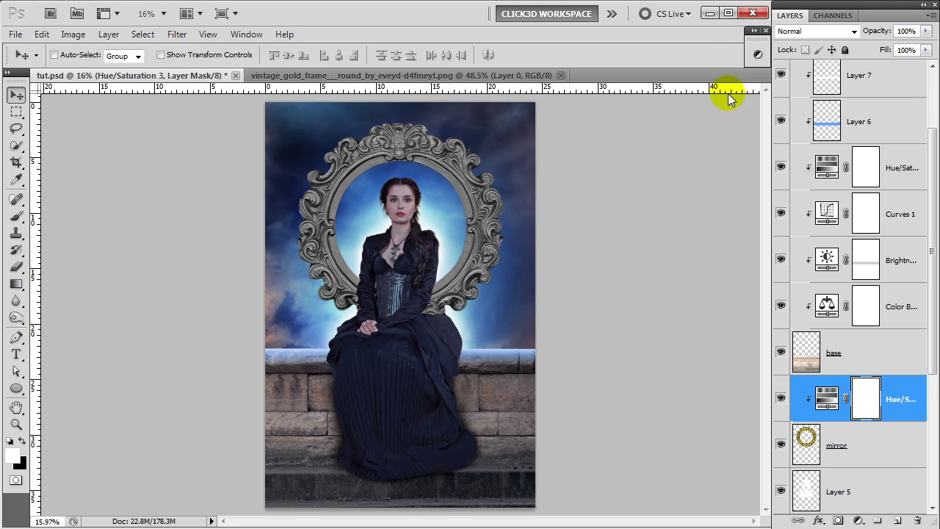
Give the mirror layer a Color Dodge Inner Shadow in light blue #5fabfb
double_click(879, 446)
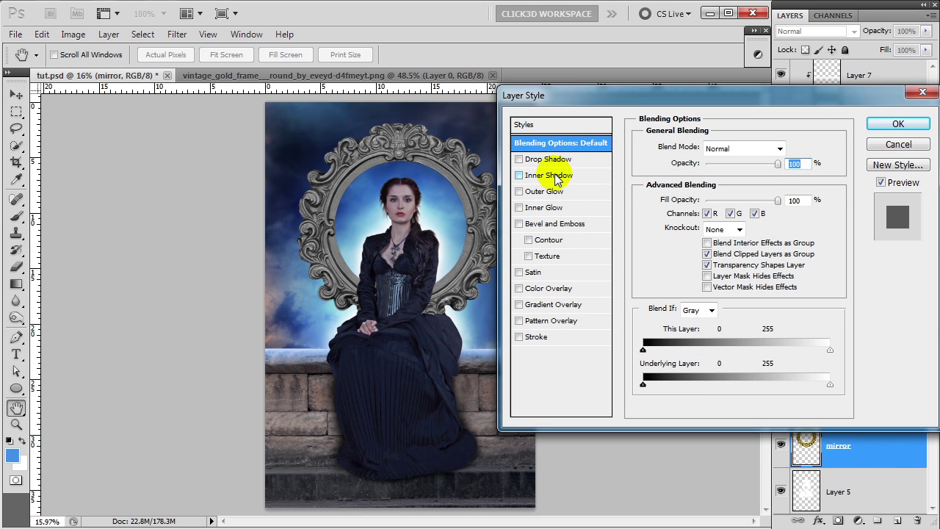
click(558, 176)
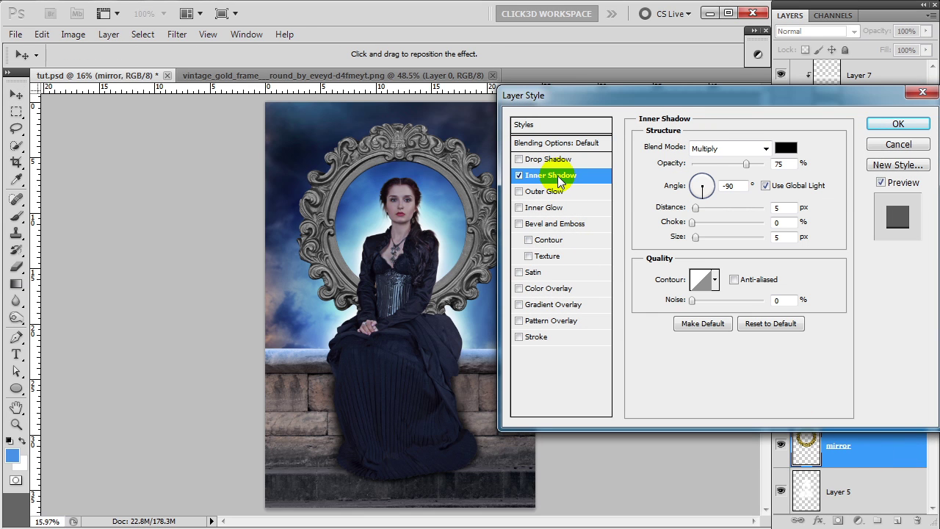
click(748, 149)
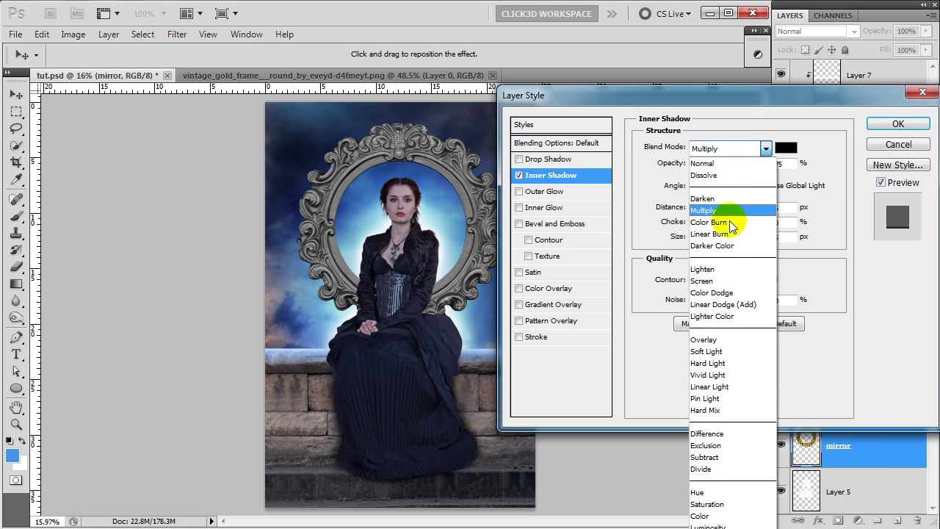
click(719, 291)
click(786, 148)
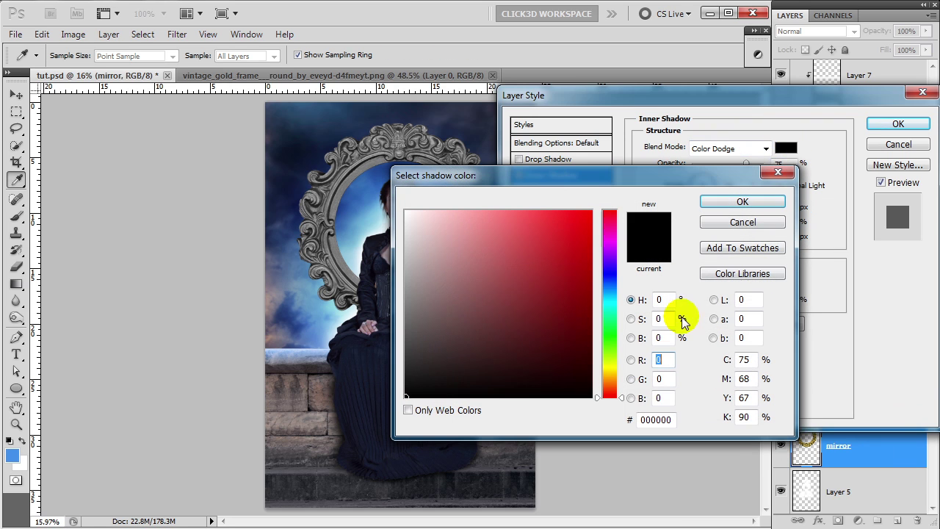
drag(668, 419, 603, 414)
text(5fabfb)
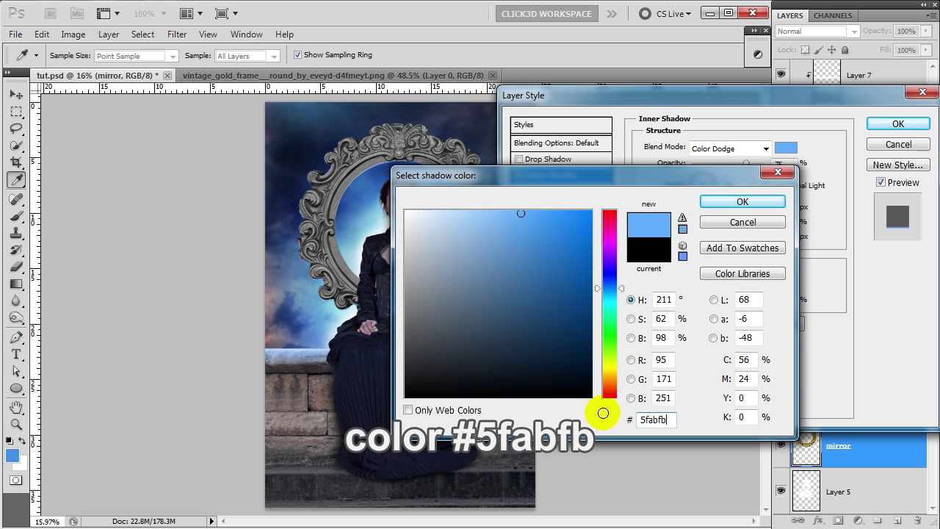
click(768, 205)
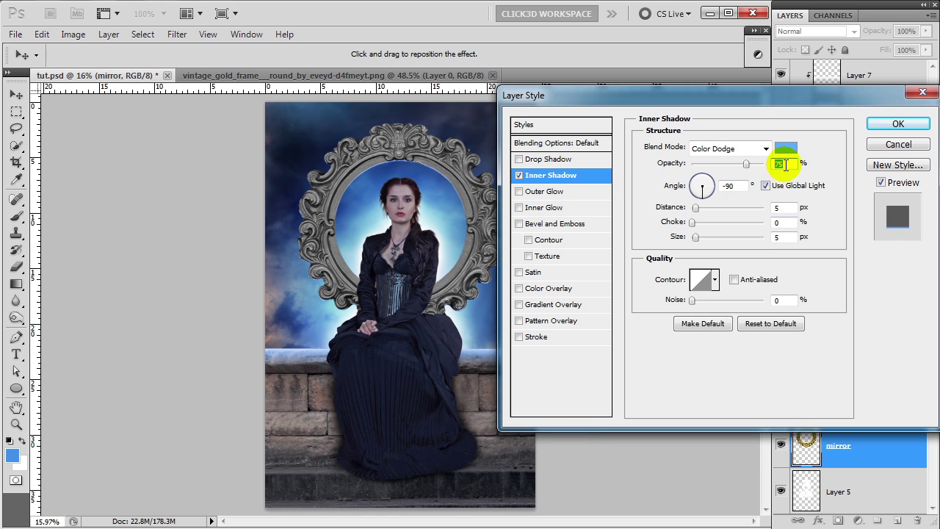
Set the inner shadow to 95% opacity, distance 27, choke 3, size 68; add a new layer
click(763, 165)
text(95)
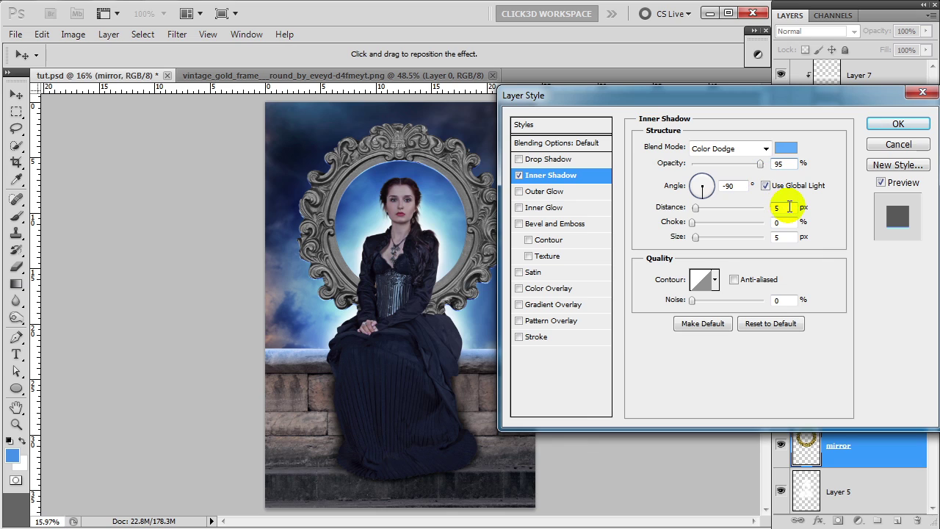
double_click(789, 207)
text(27)
key(Tab)
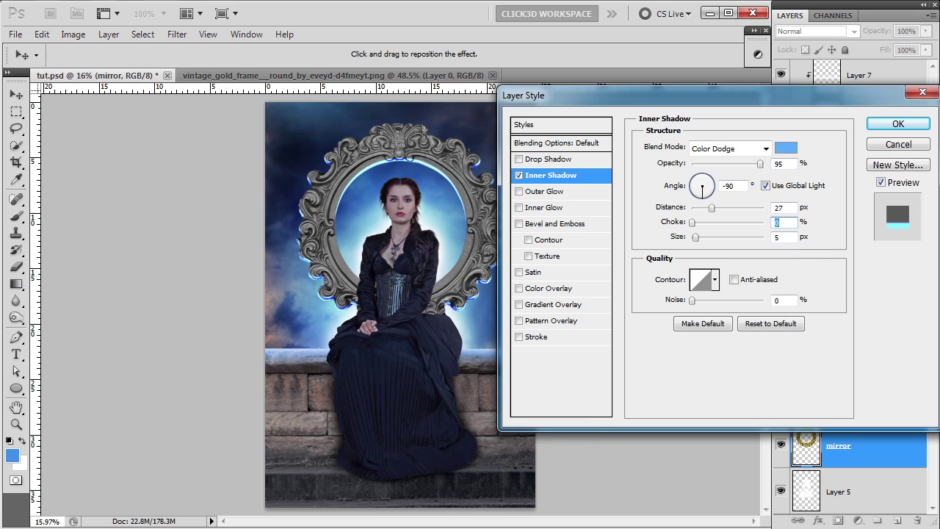
text(3)
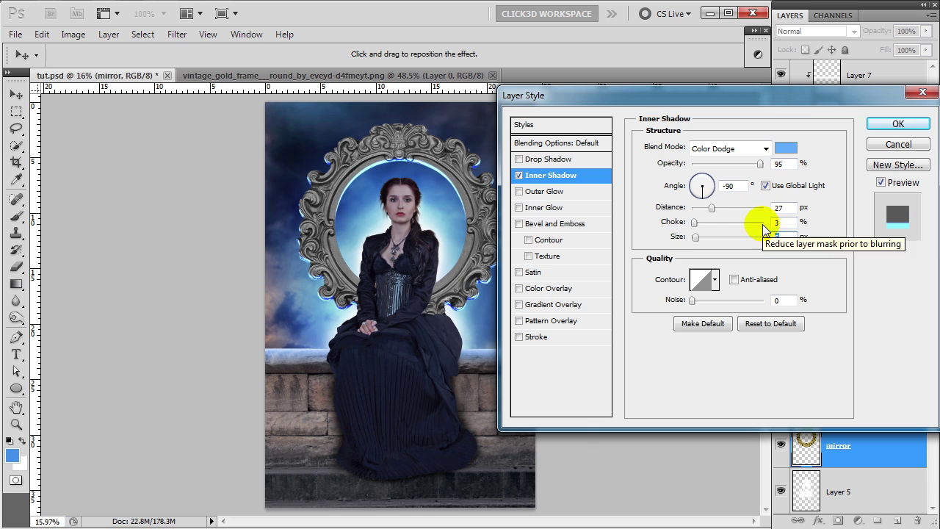
text(68)
click(897, 124)
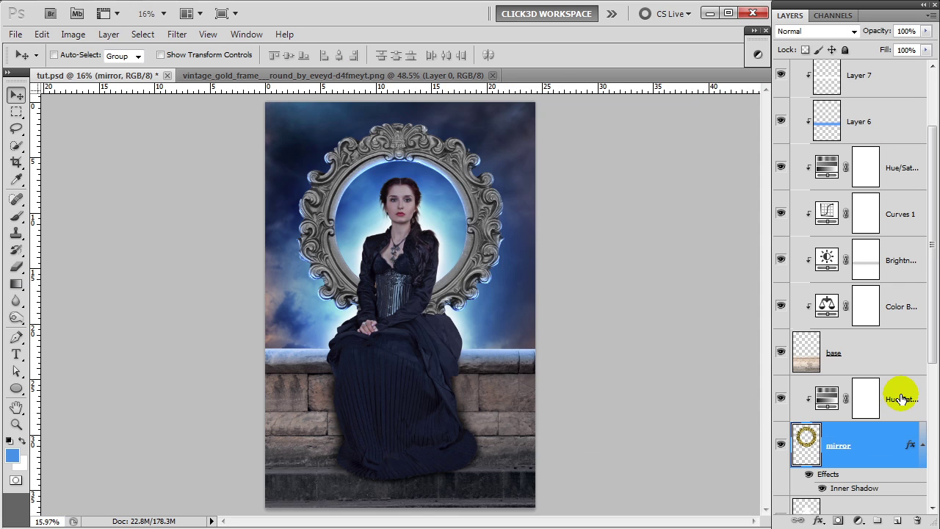
click(902, 398)
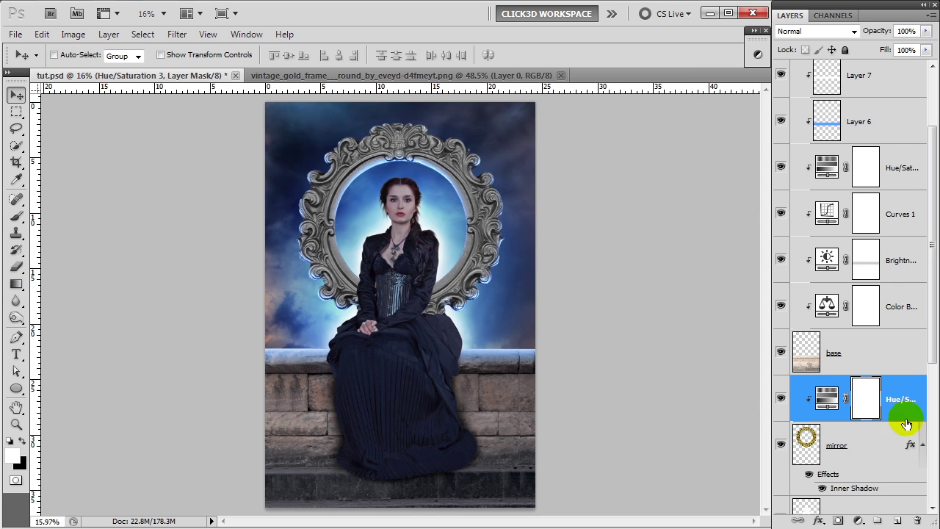
click(899, 521)
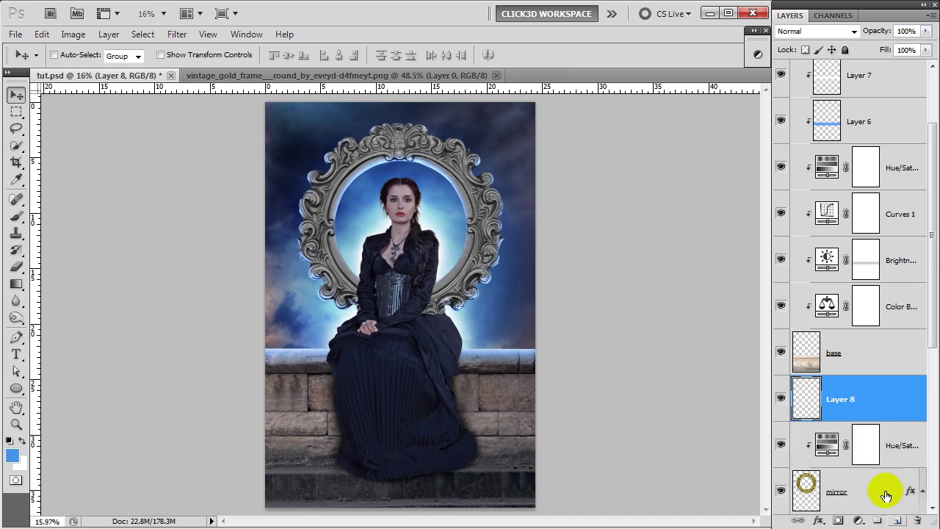
Draw a blue-to-transparent gradient rising from the bottom toward the frame on Layer 8
click(16, 283)
click(70, 55)
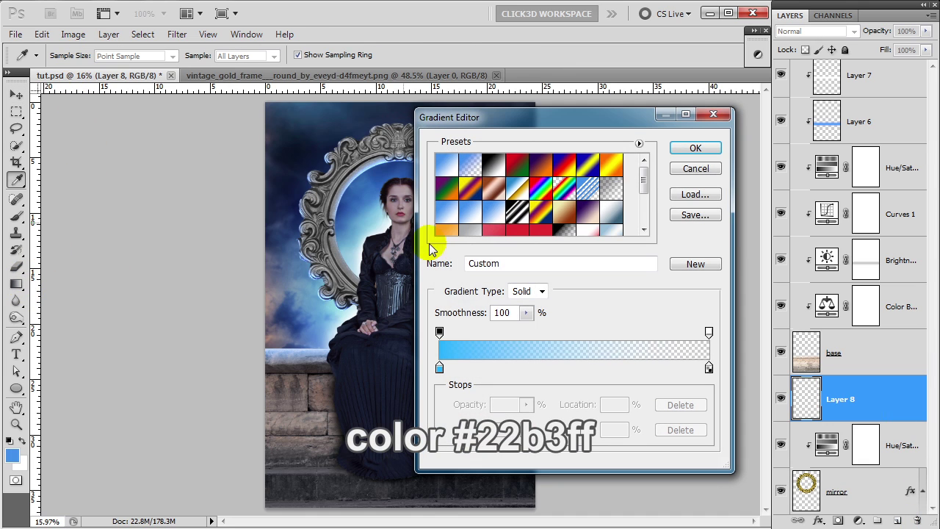
click(694, 147)
drag(390, 352, 391, 145)
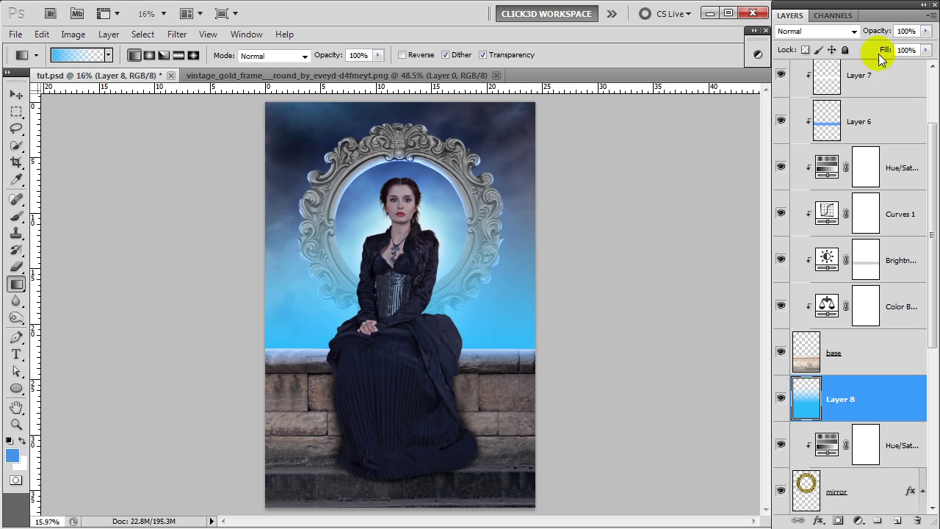
Blend the gradient layer as Overlay at 24% opacity
click(855, 32)
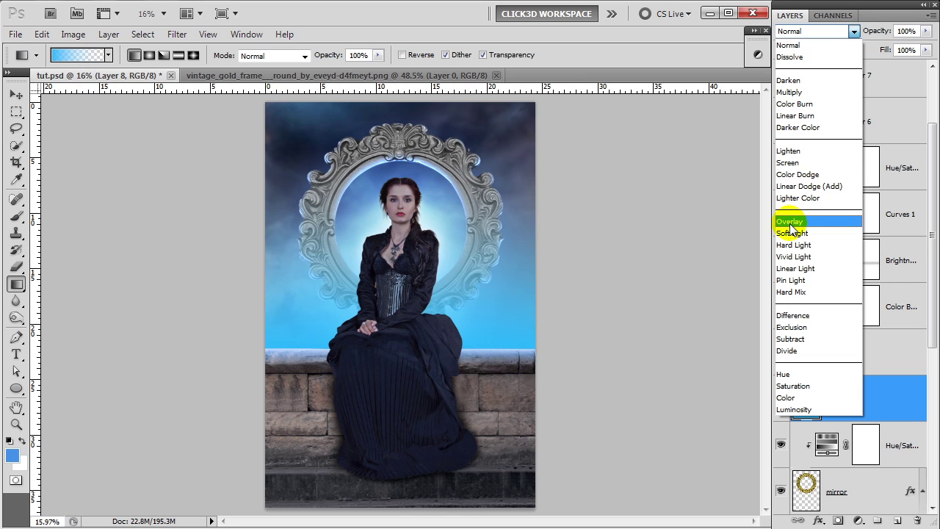
click(788, 218)
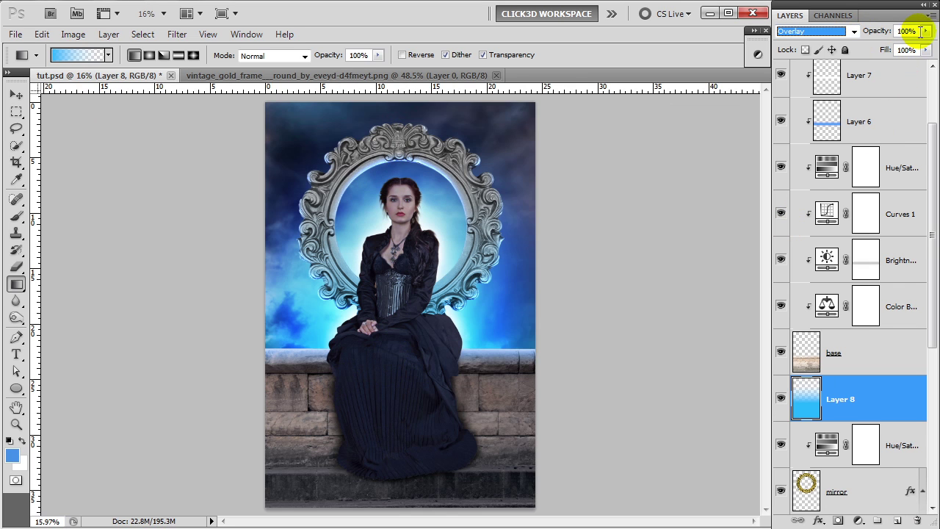
click(926, 31)
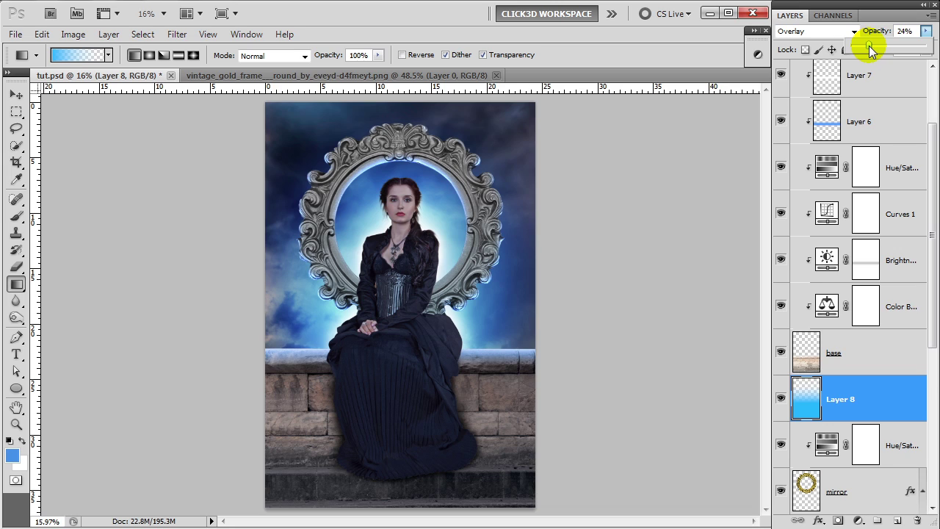
click(933, 346)
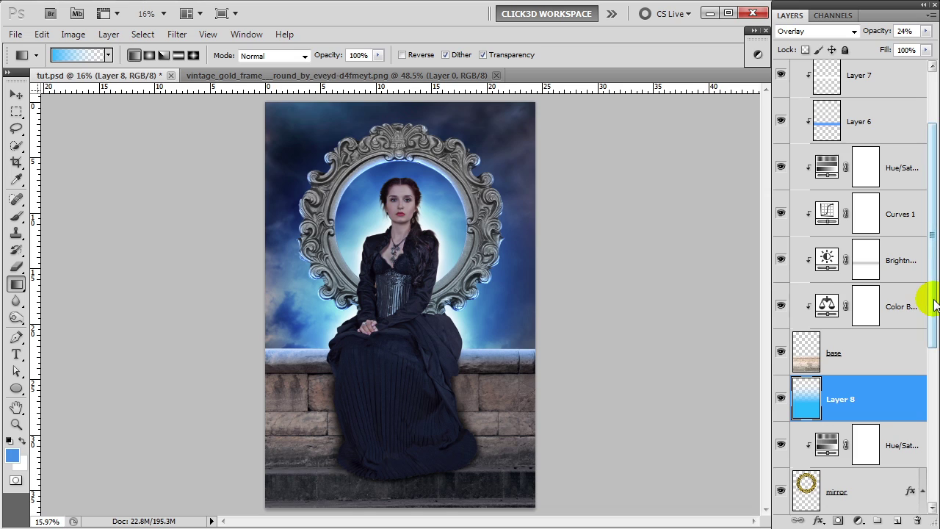
drag(932, 294, 933, 242)
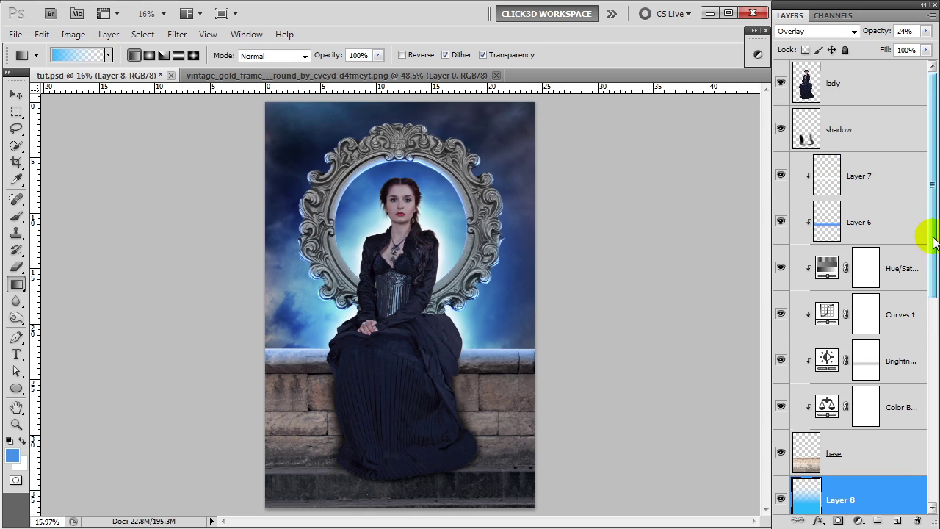
click(870, 89)
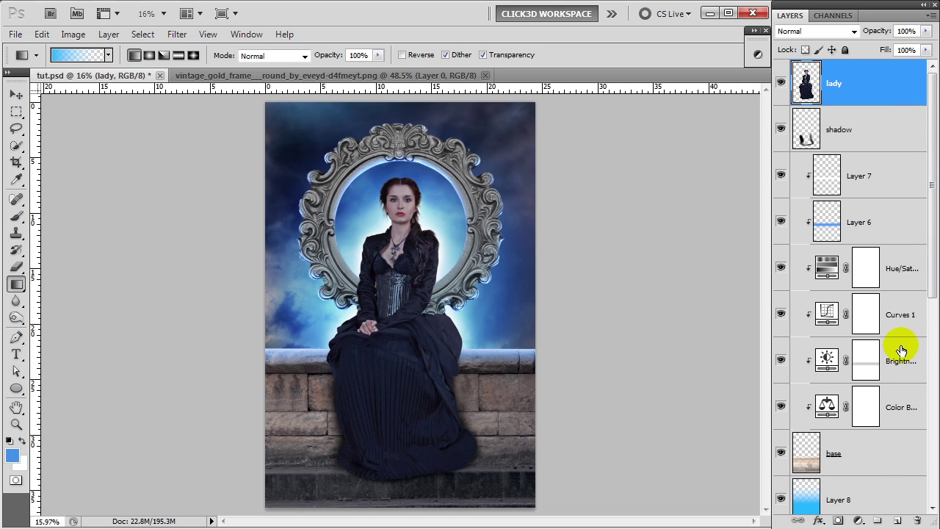
Fill a new layer with blue #4190ec and clip it to the lady's figure
click(898, 521)
click(24, 459)
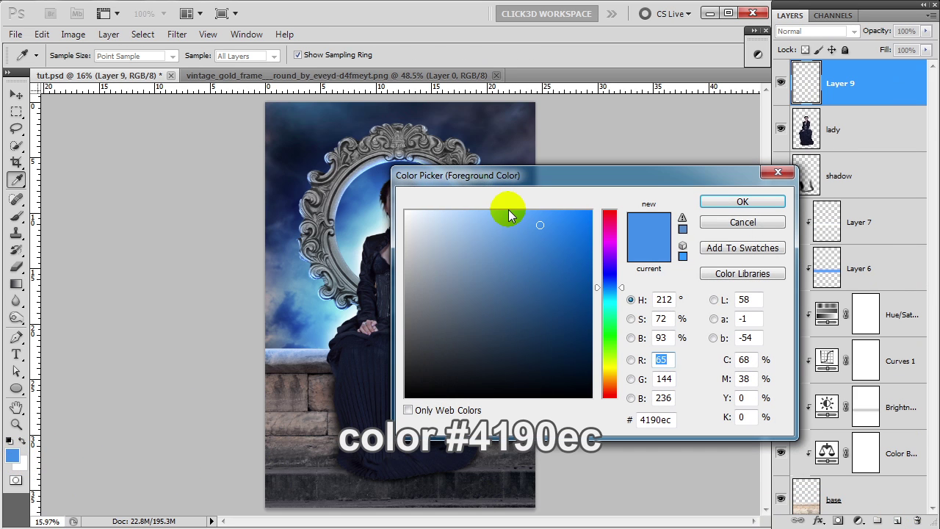
click(744, 202)
key(g)
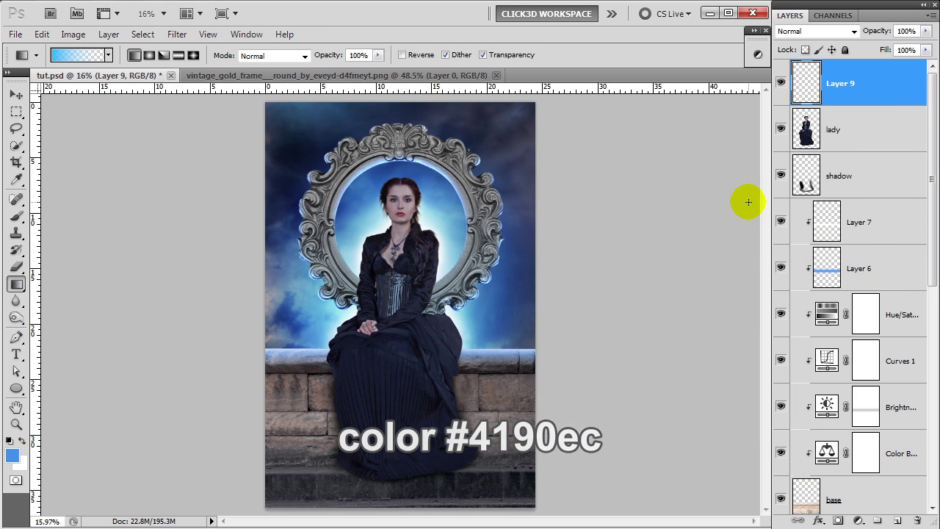
key(alt+BackSpace)
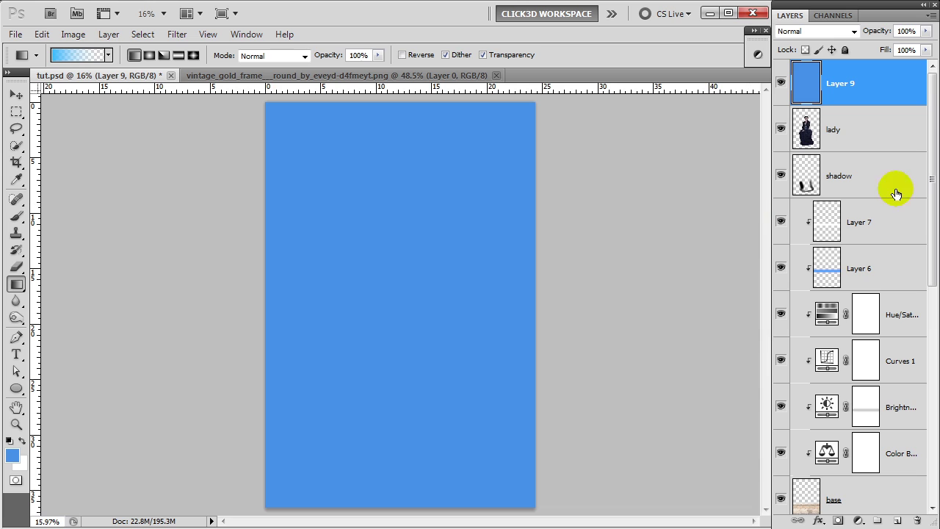
right_click(824, 74)
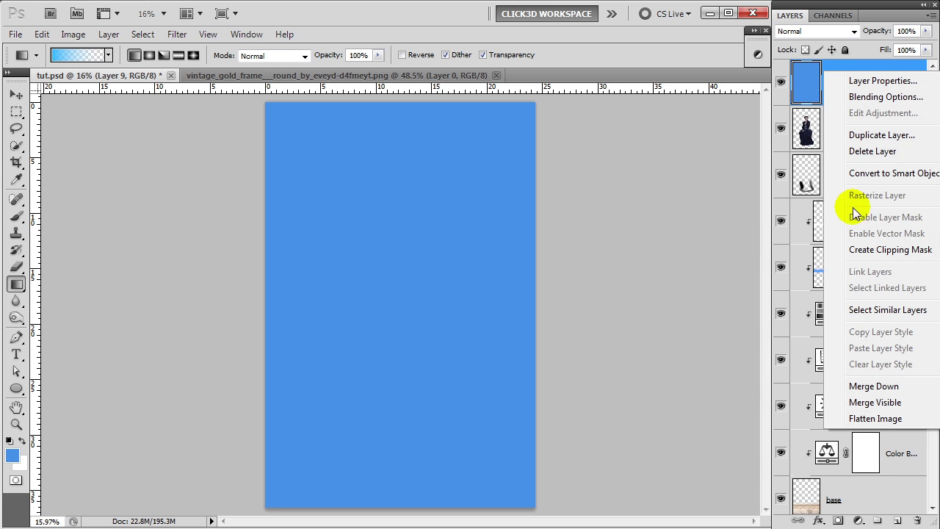
click(858, 251)
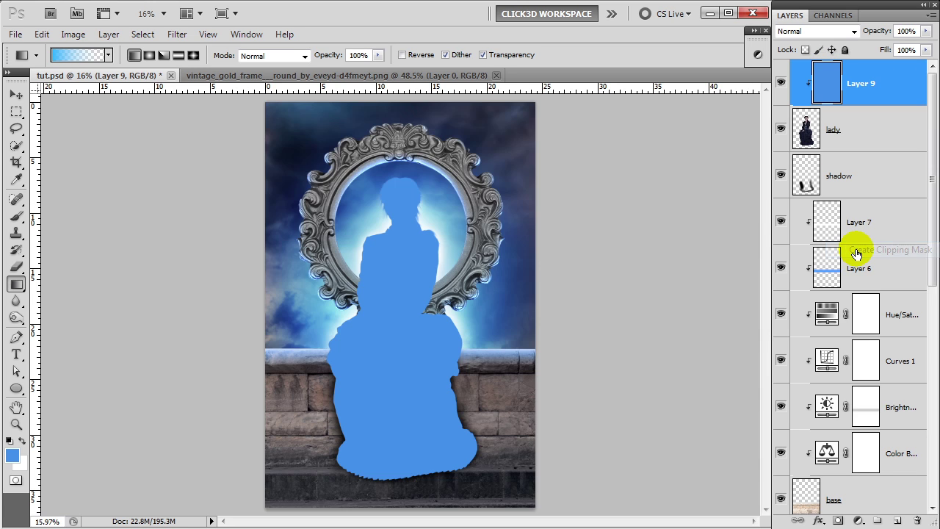
Set Layer 9 to Linear Dodge (Add) at 76% and hide it behind an inverted black mask
click(855, 31)
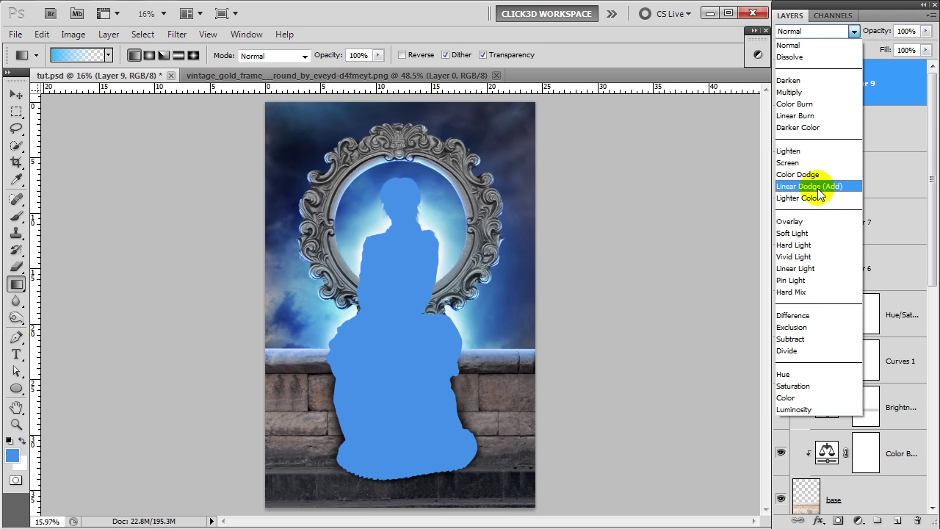
click(820, 193)
click(904, 31)
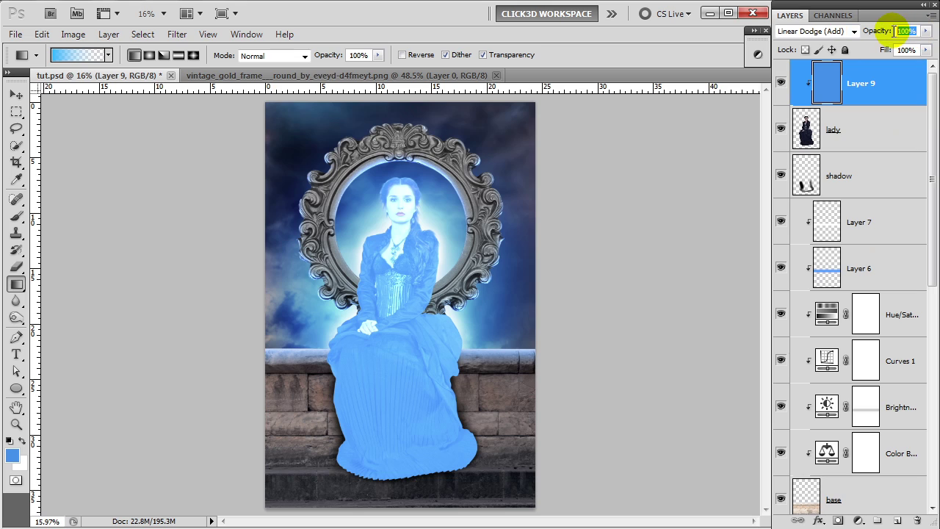
text(76)
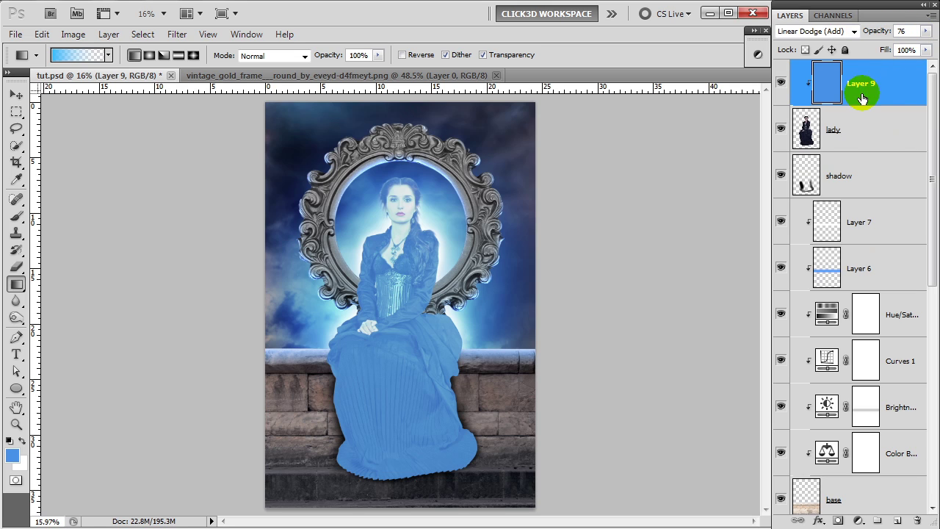
click(840, 520)
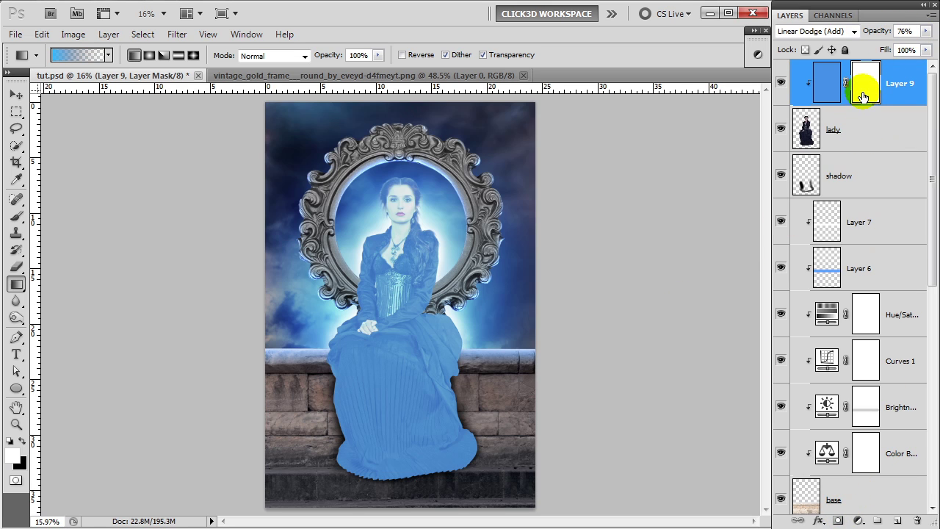
key(ctrl+i)
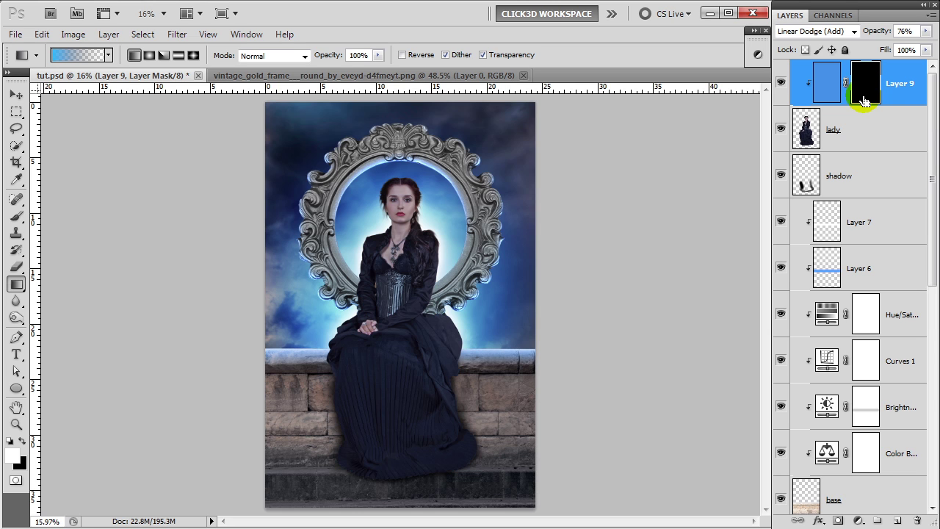
drag(605, 267, 693, 336)
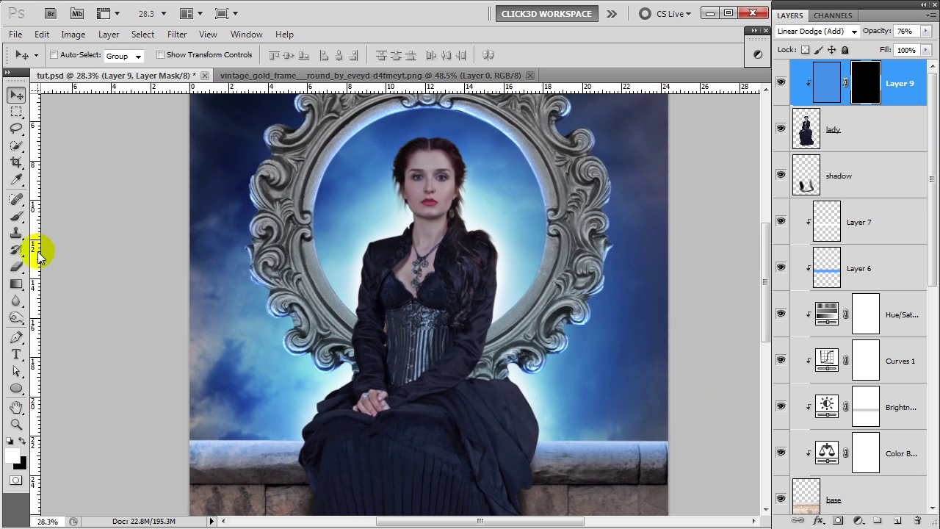
With a 100% opacity, size 175 white brush, reveal blue glow along the lady's left side
click(21, 216)
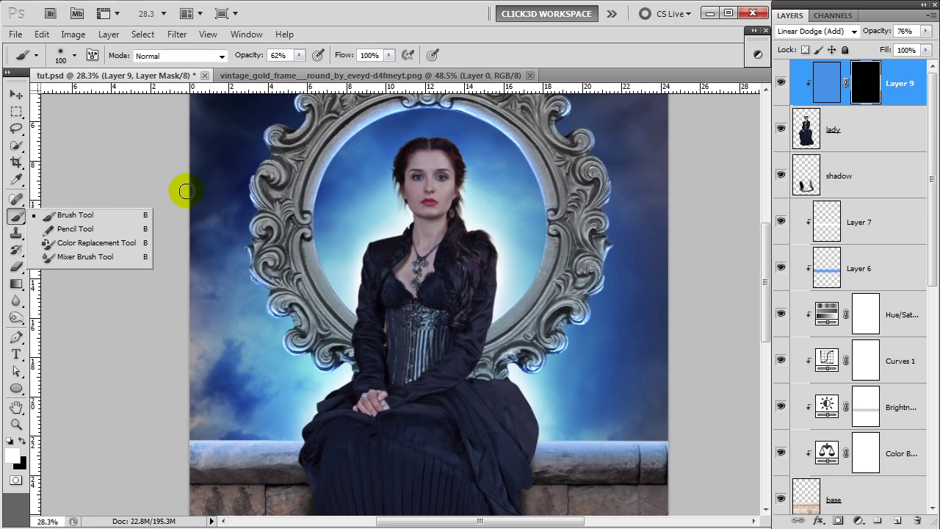
click(105, 213)
click(300, 55)
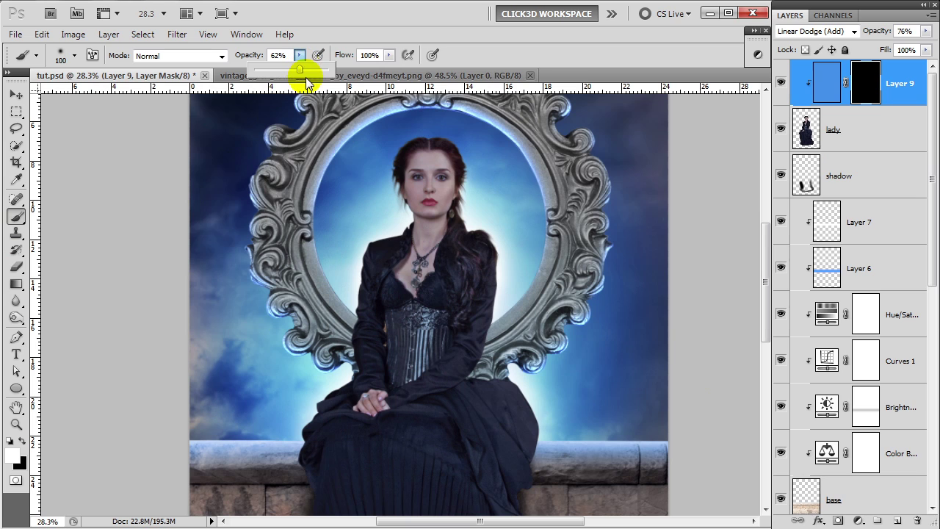
drag(304, 73, 340, 397)
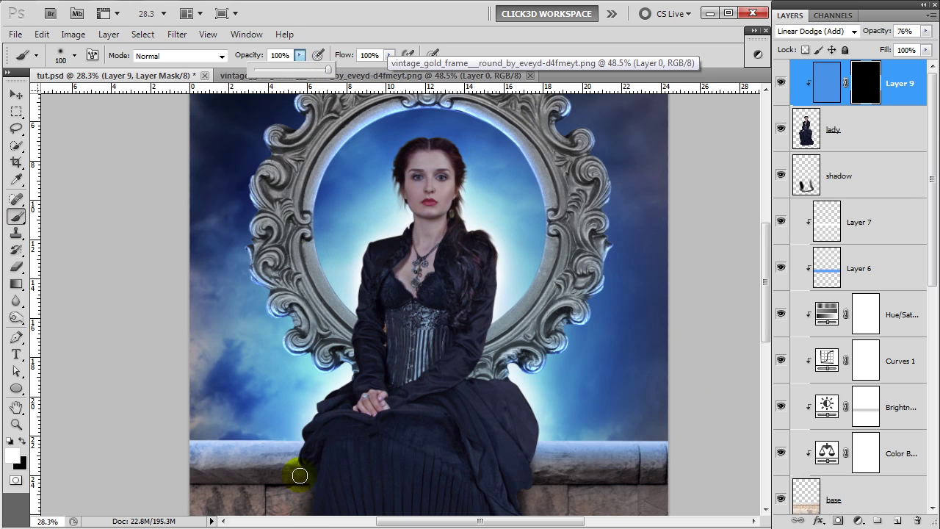
key(bracketright)
key(bracketright)
key(bracketright)
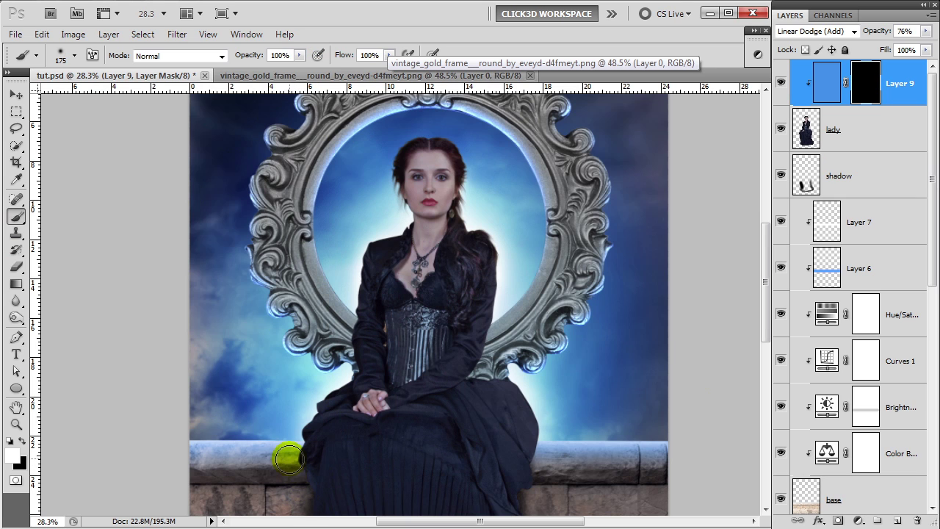
mouse_move(290, 467)
mouse_down()
mouse_move(294, 409)
mouse_move(336, 372)
mouse_move(329, 332)
mouse_move(353, 213)
mouse_move(346, 242)
mouse_move(367, 225)
mouse_move(395, 224)
mouse_move(388, 142)
mouse_move(428, 122)
mouse_move(462, 136)
mouse_move(478, 168)
mouse_move(477, 216)
mouse_move(506, 238)
mouse_move(504, 332)
mouse_move(482, 357)
mouse_move(510, 245)
mouse_move(504, 298)
mouse_move(504, 231)
mouse_move(507, 264)
mouse_move(493, 203)
mouse_move(498, 365)
mouse_move(490, 352)
mouse_move(513, 269)
mouse_move(498, 330)
mouse_move(495, 319)
mouse_move(495, 361)
mouse_move(529, 378)
mouse_move(541, 399)
mouse_move(556, 431)
mouse_move(551, 462)
mouse_move(539, 379)
mouse_move(509, 353)
mouse_move(504, 304)
mouse_up()
Reveal more glow at her left shoulder, head and hair, then fit the image on screen
key(bracketright)
key(bracketleft)
key(bracketright)
key(bracketright)
drag(369, 215, 389, 223)
mouse_move(379, 184)
mouse_down()
mouse_move(447, 127)
mouse_move(509, 194)
mouse_move(541, 268)
mouse_up()
key(v)
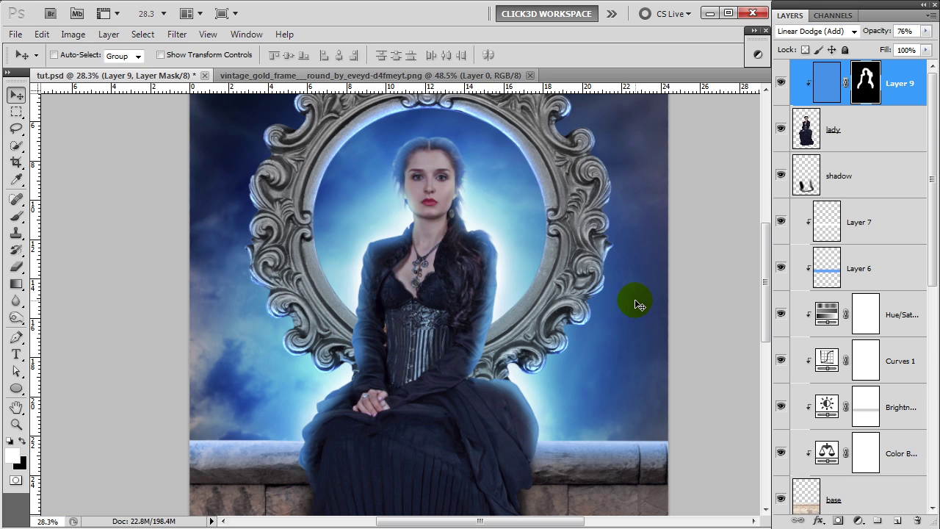
key(ctrl+0)
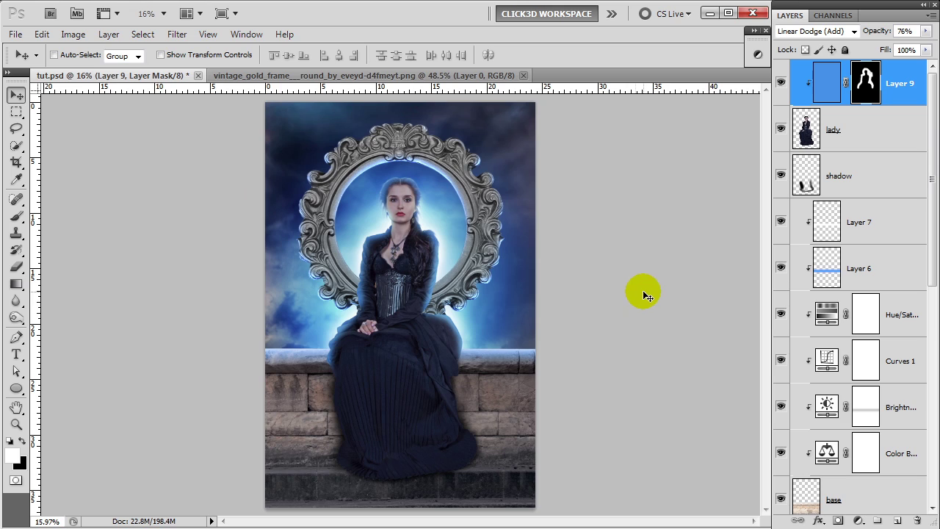
click(858, 521)
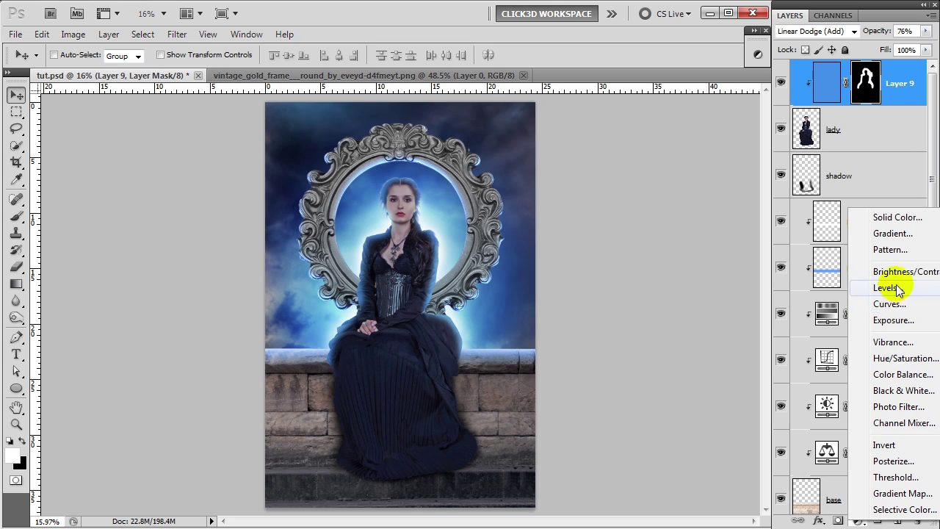
Add a clipped Color Balance layer: midtones -3/-1/0, shadows yellow-blue -5, highlights cyan-red -6
click(897, 374)
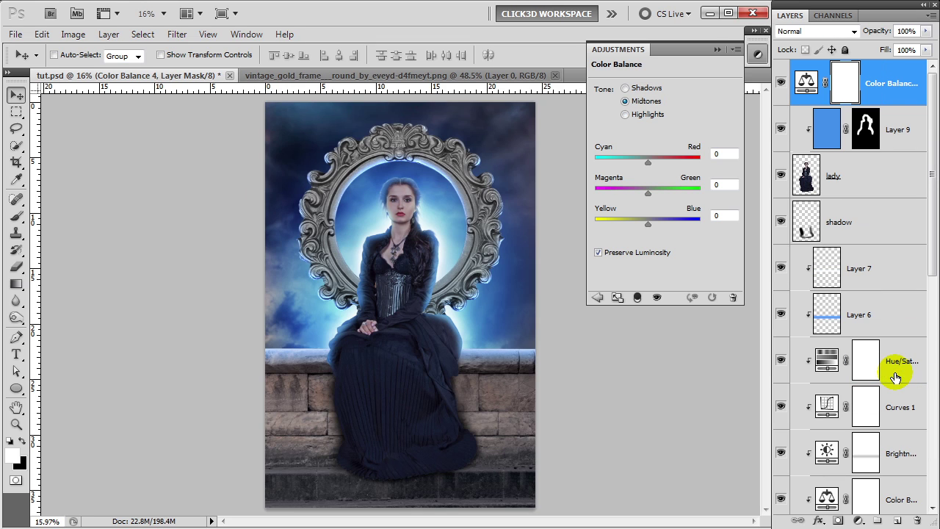
click(638, 297)
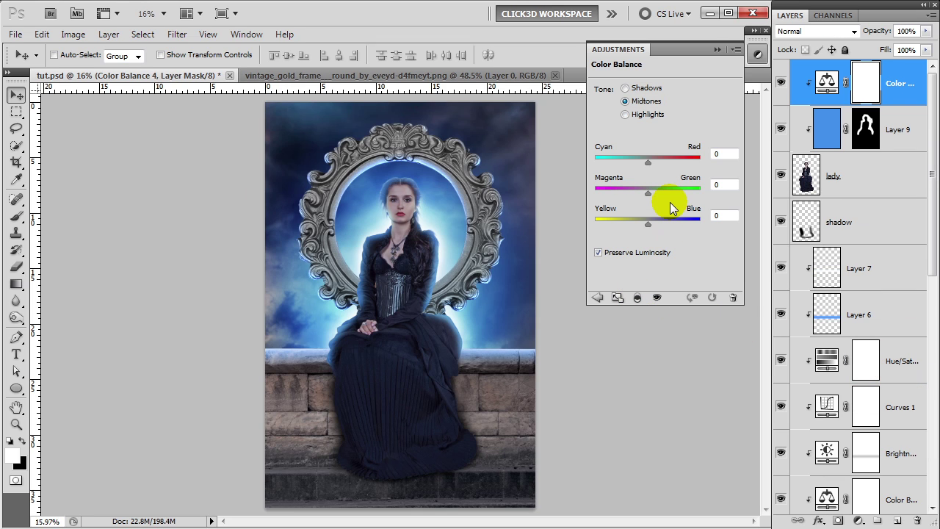
click(723, 153)
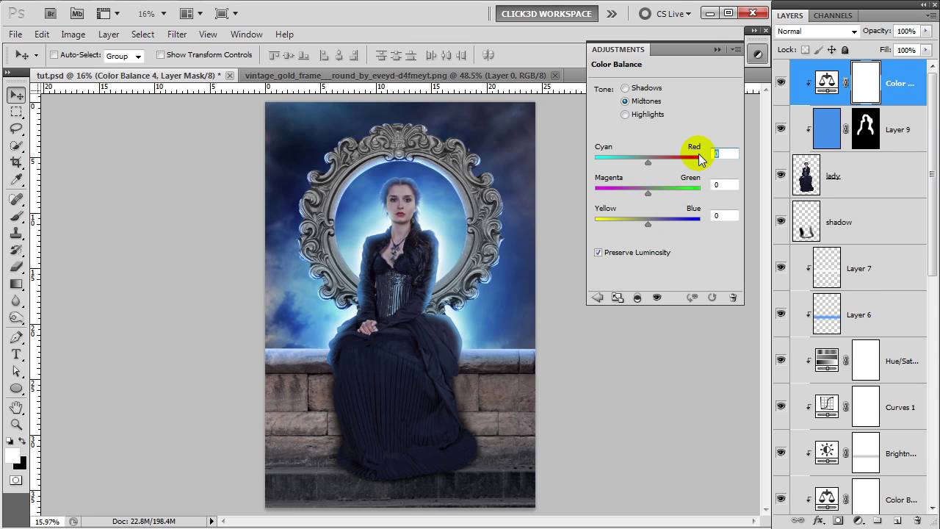
text(-3)
text(-1)
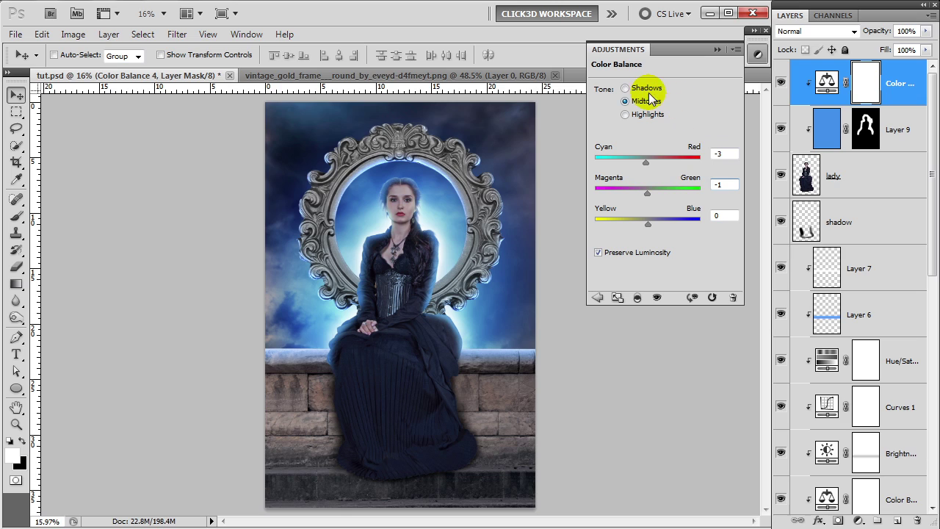
click(643, 88)
click(716, 215)
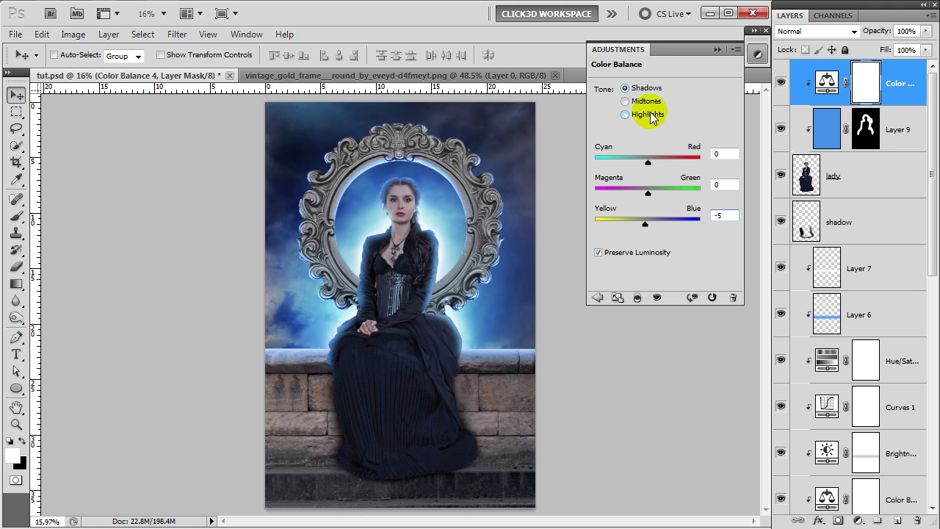
click(716, 153)
text(-6)
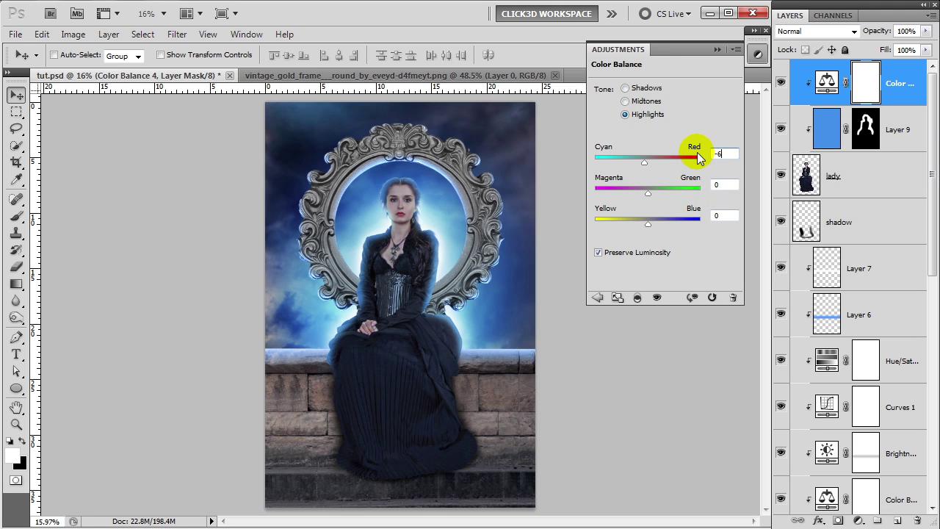
click(717, 49)
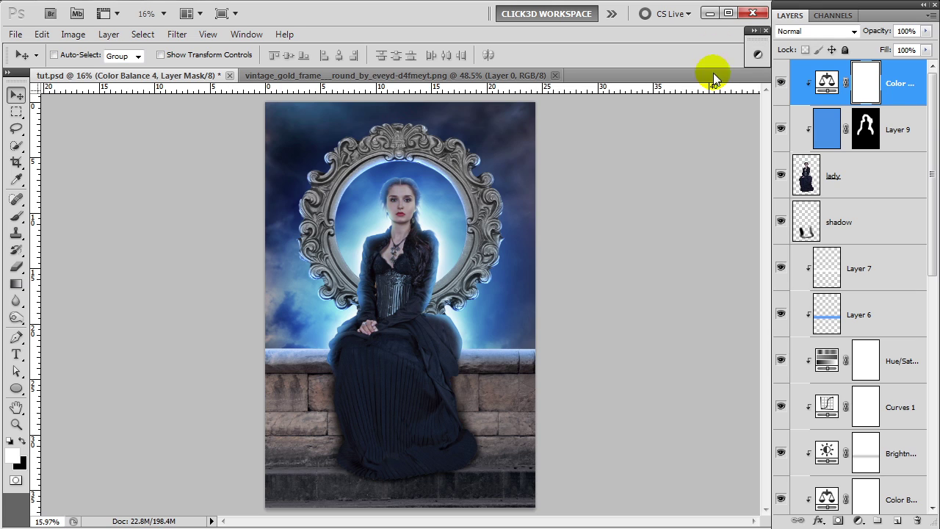
Add a clipped Curves adjustment and lift the lower point from 64 to 82
click(857, 522)
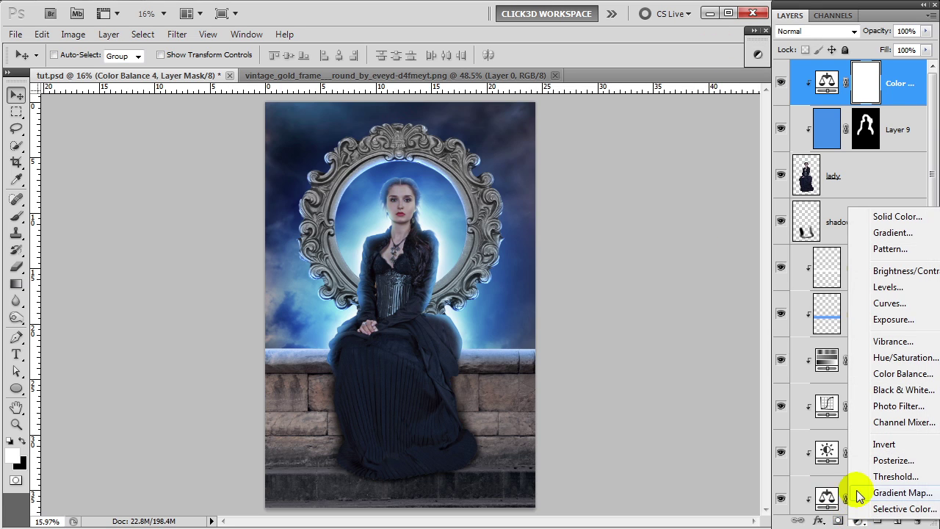
click(890, 303)
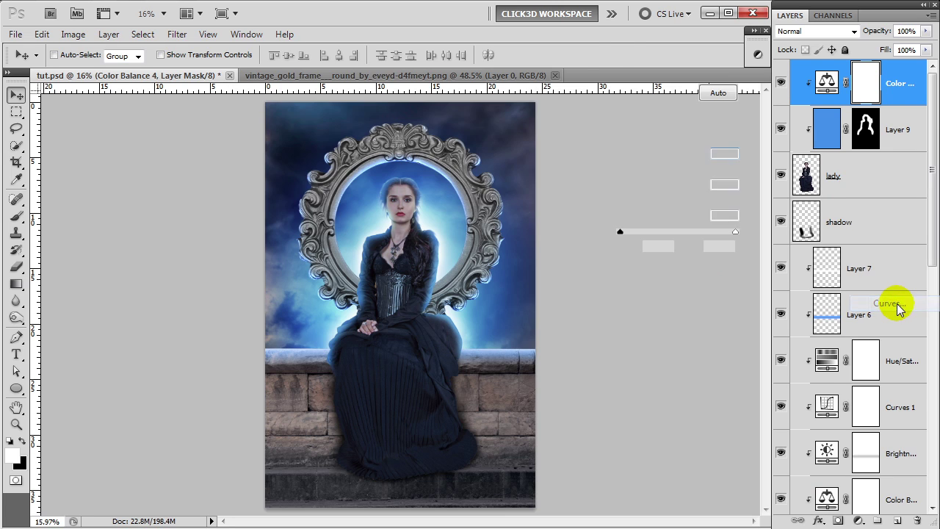
click(637, 298)
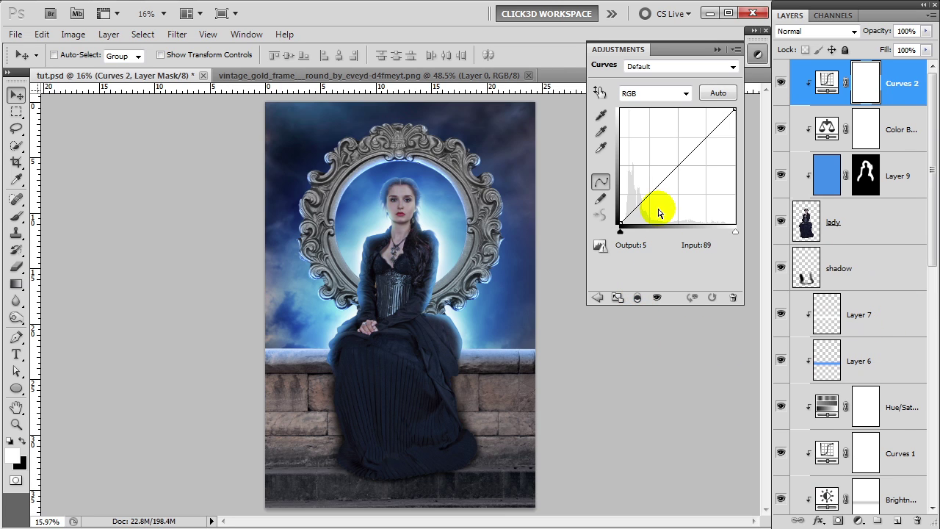
click(649, 194)
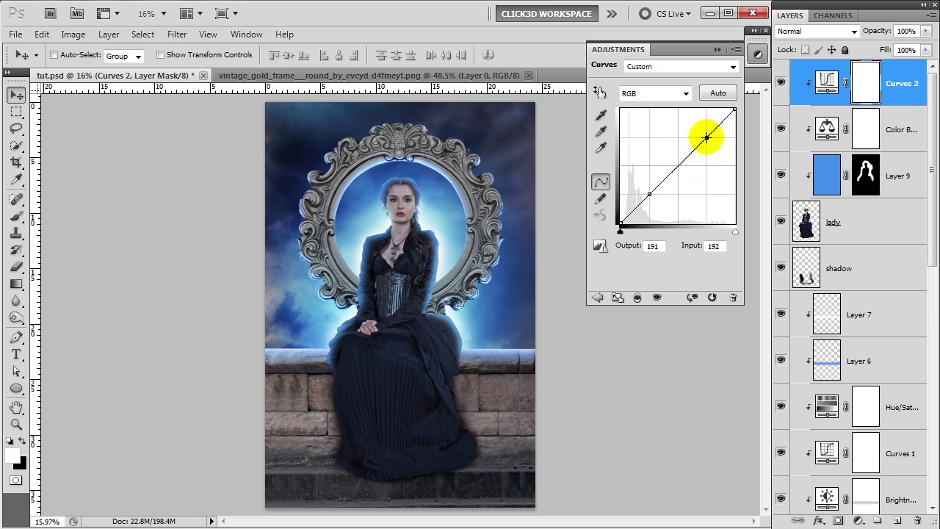
click(649, 194)
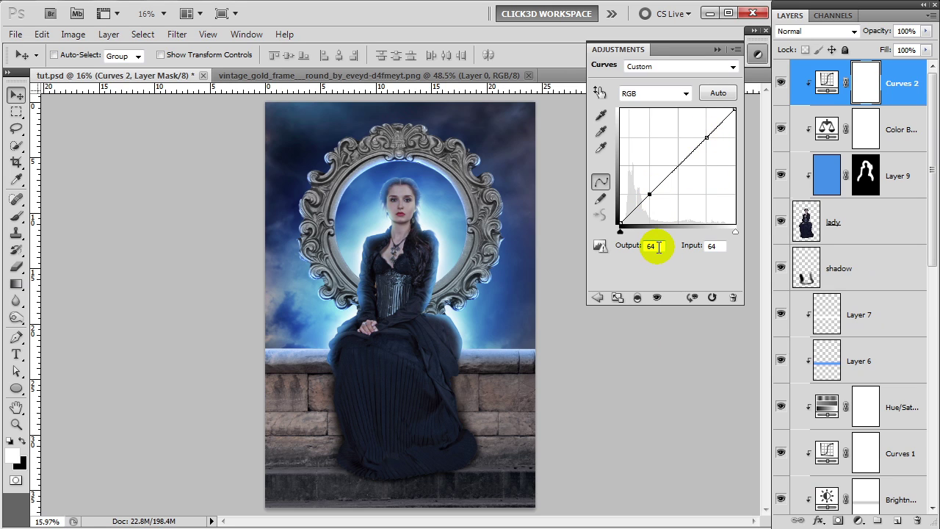
click(630, 248)
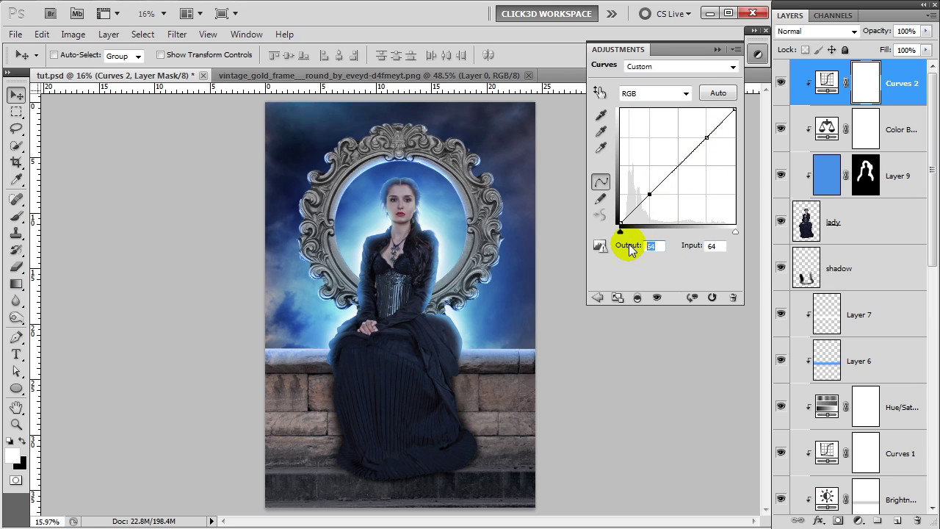
text(82)
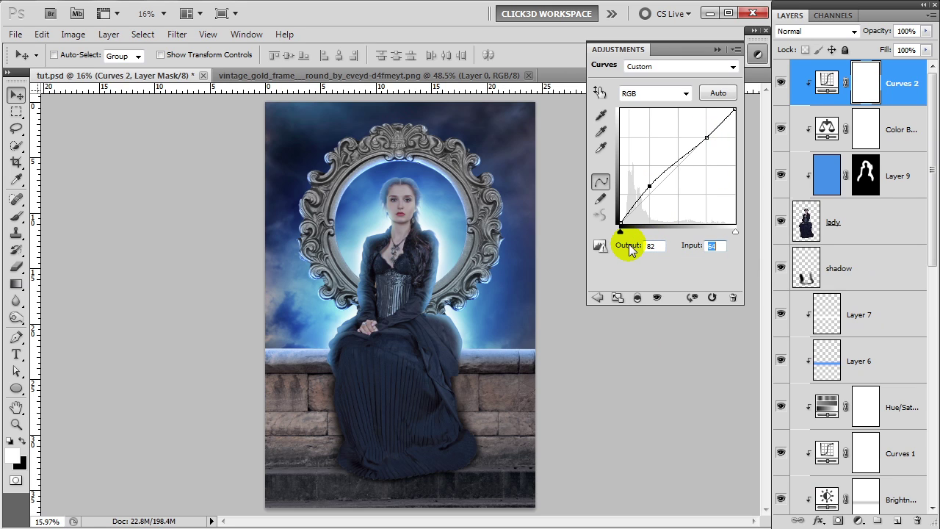
text(76)
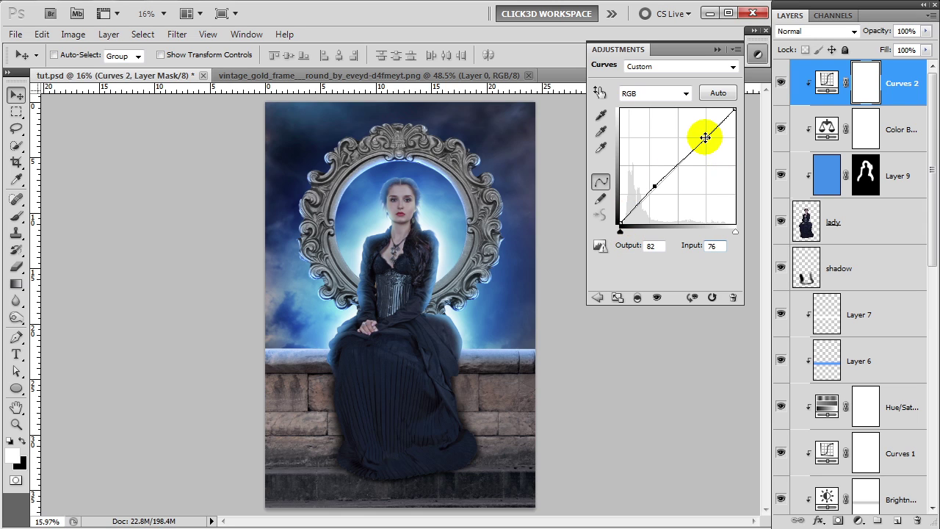
Lift an upper curve point from 172 to 211, then add an empty Layer 10 on top
click(705, 138)
click(654, 246)
text(211)
key(Tab)
text(172)
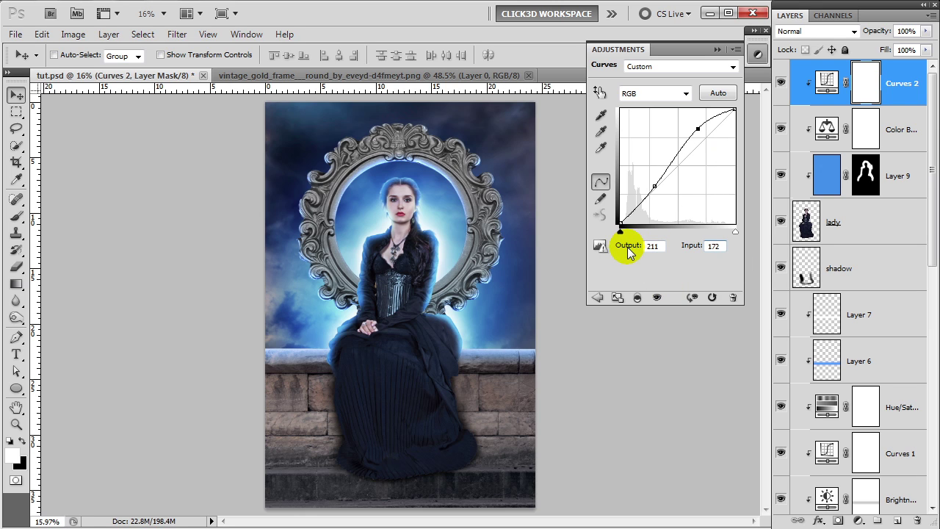
click(716, 50)
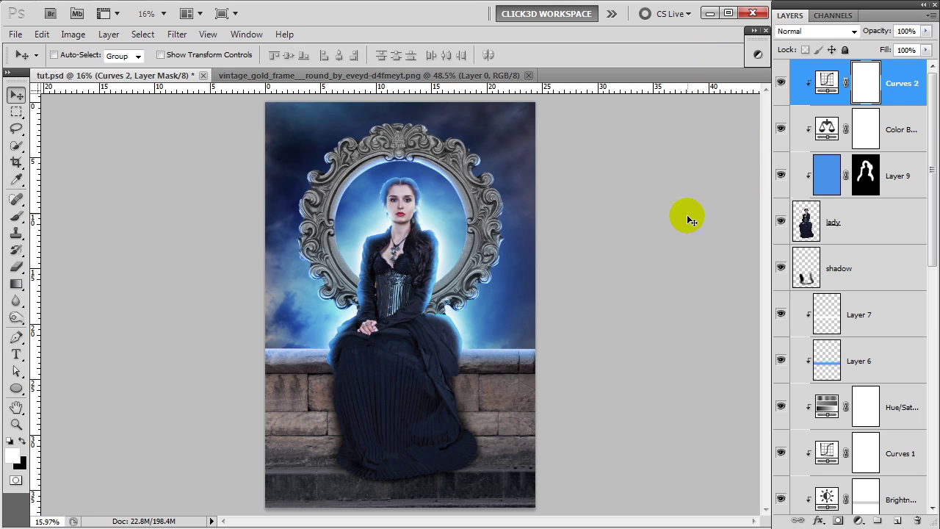
click(898, 520)
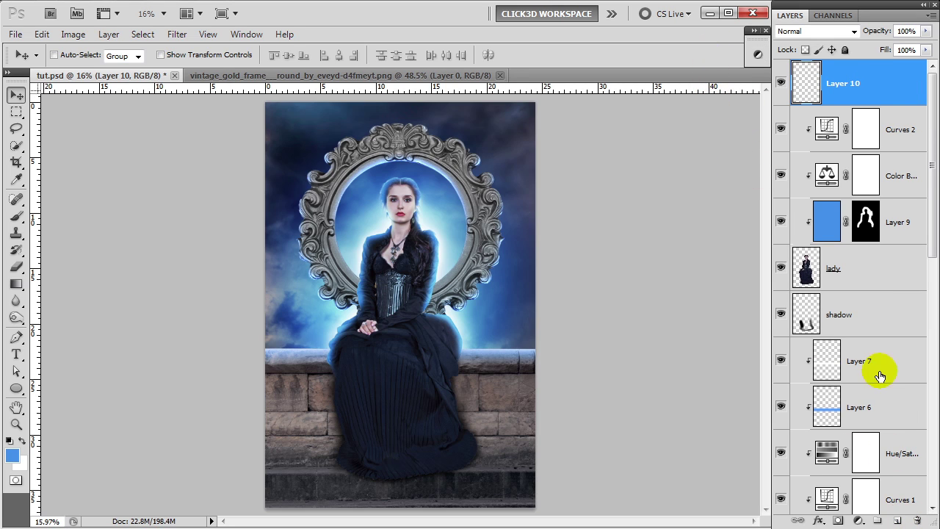
double_click(852, 85)
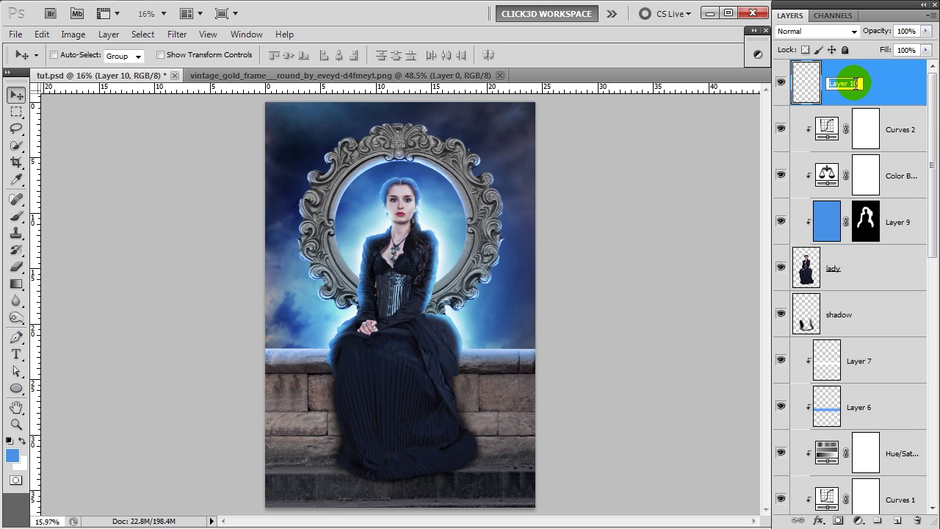
Name Layer 10 'eyes', clip it, paint blue over the irises, and set it to Color blending
text(eyes)
key(Return)
right_click(841, 79)
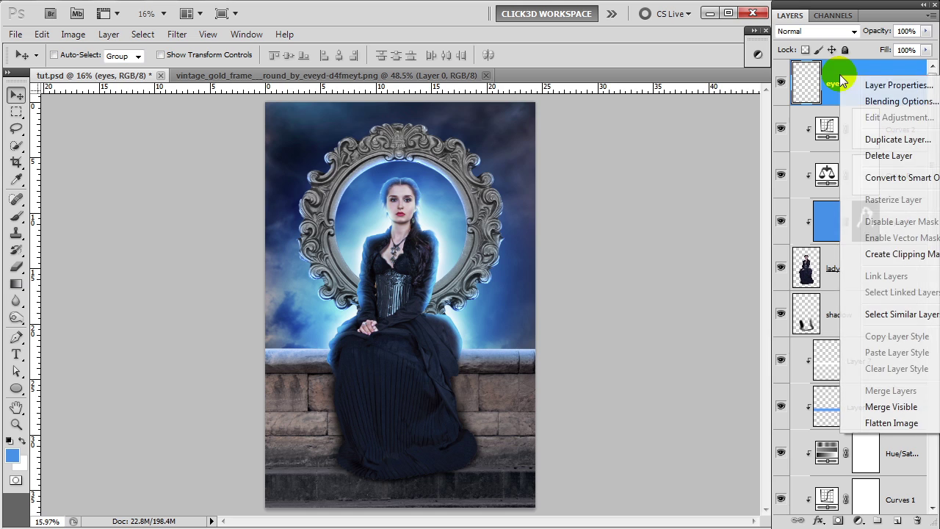
click(885, 253)
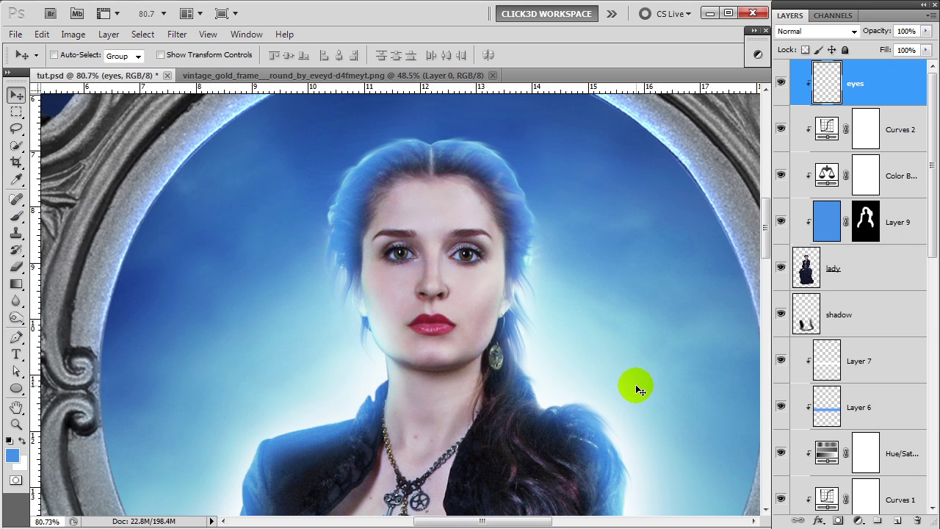
click(16, 215)
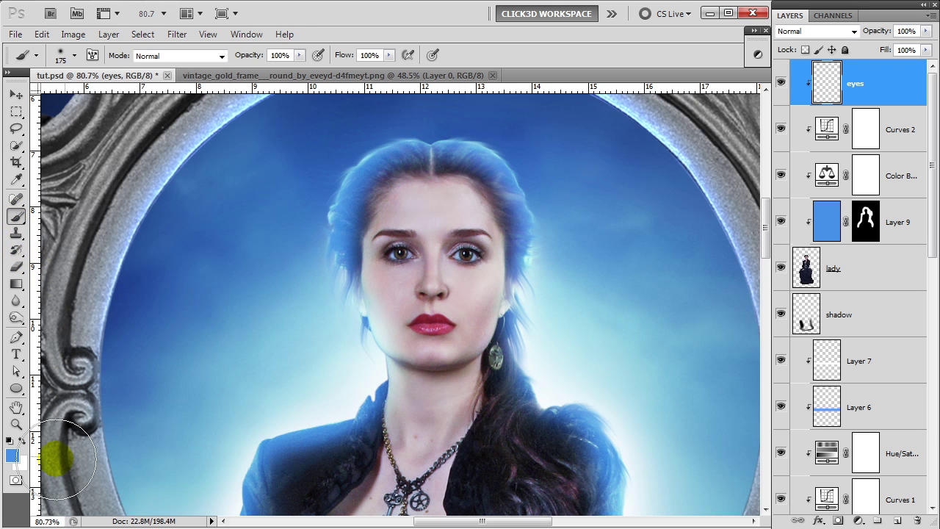
key(bracketleft)
key(bracketleft)
key(bracketleft)
key(bracketleft)
key(bracketleft)
key(bracketleft)
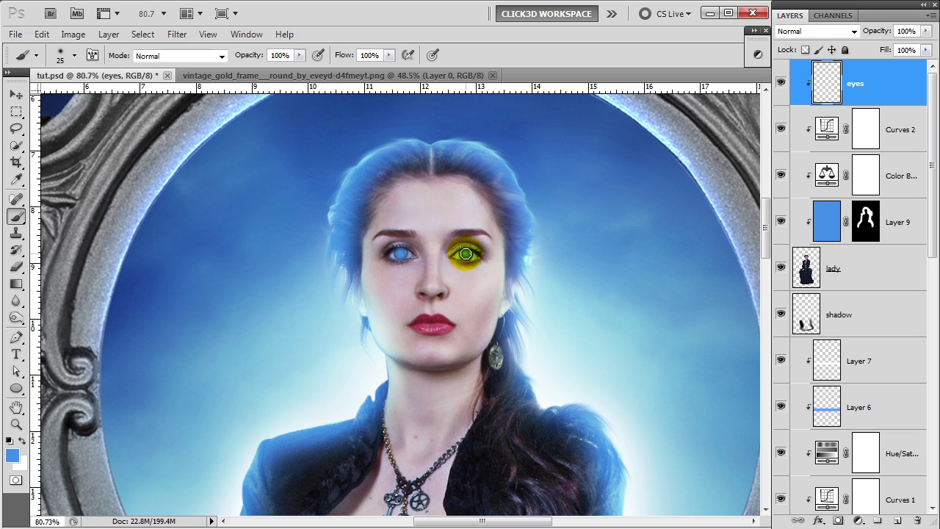
click(854, 31)
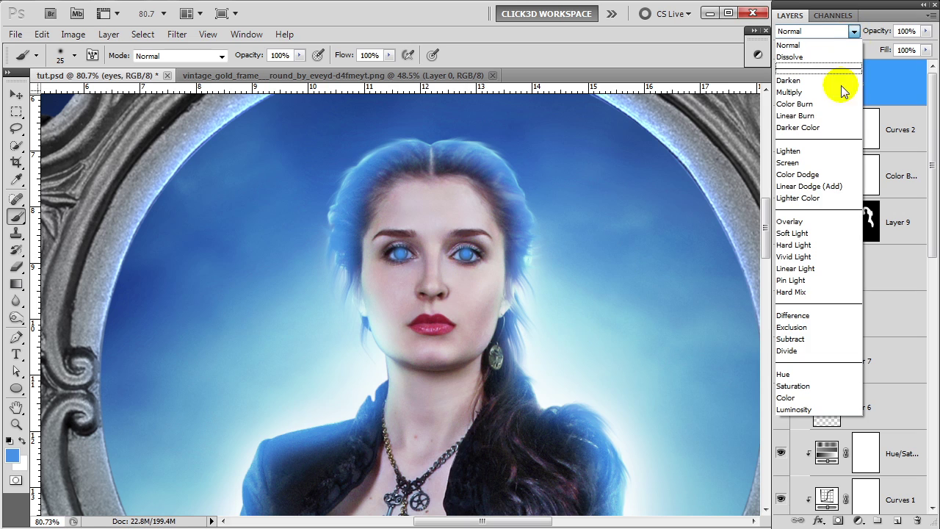
click(790, 397)
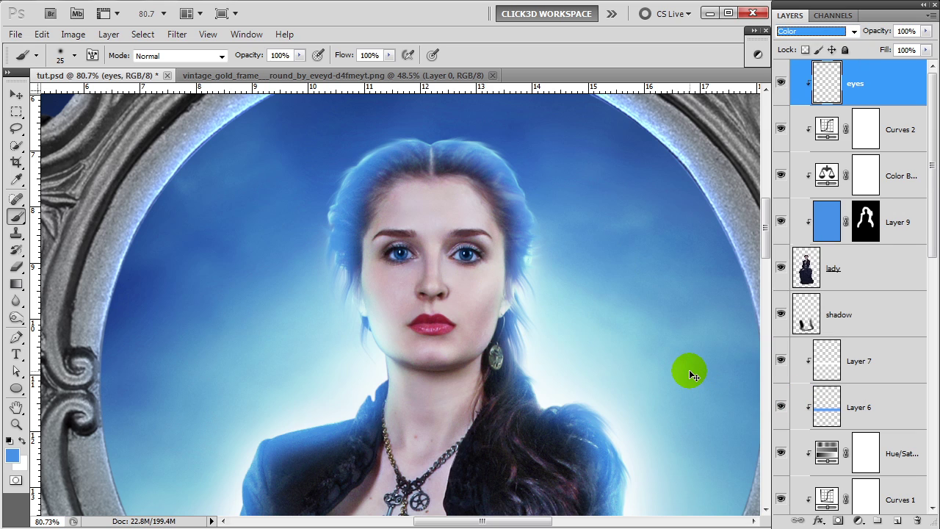
Duplicate the eyes layer, name the copy 'eyes' and clip it to the layers below
key(ctrl+j)
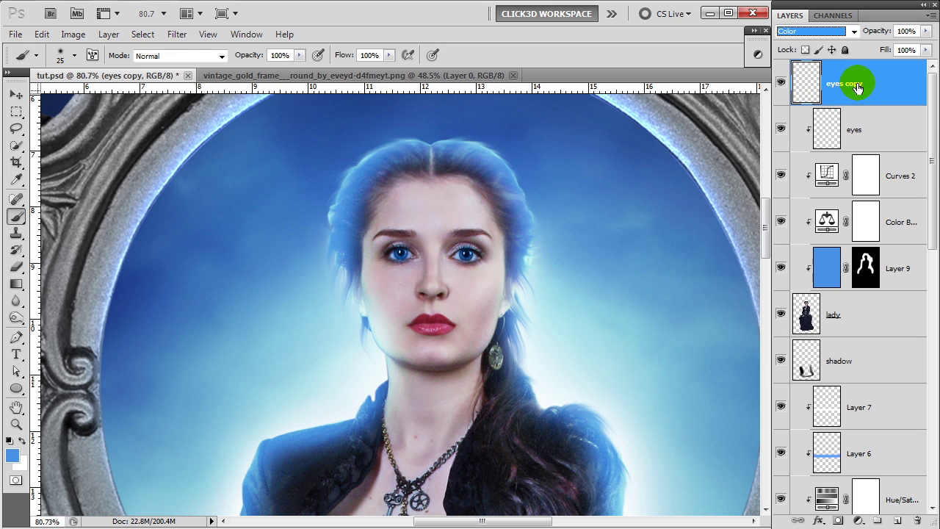
double_click(858, 83)
text(eyes)
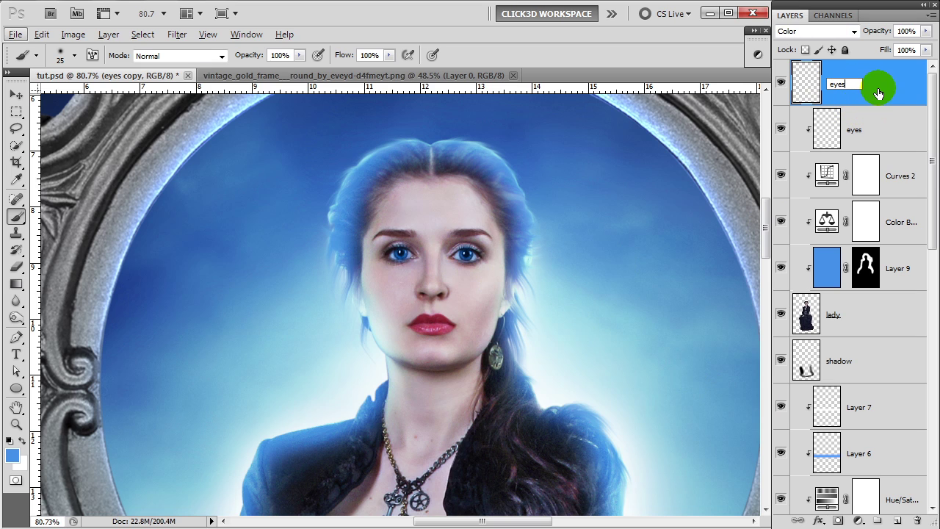
key(Return)
alt+click(873, 107)
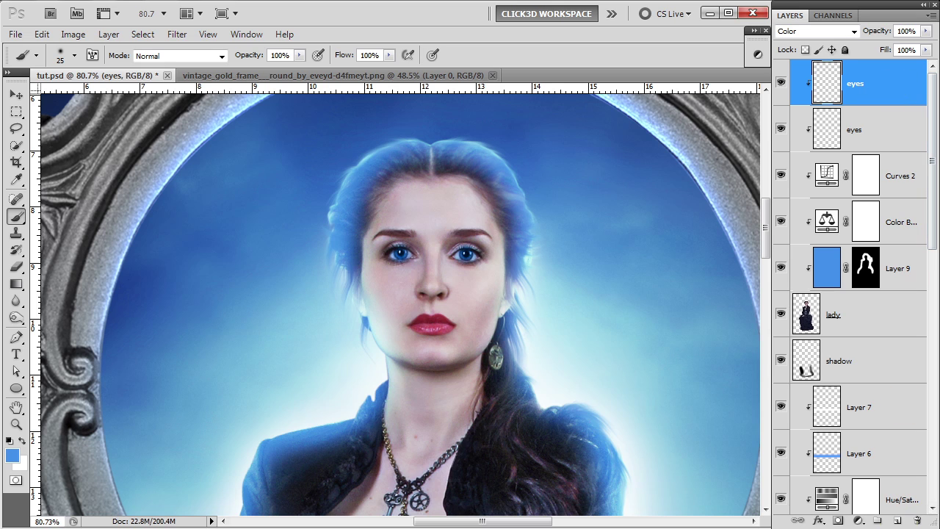
click(897, 520)
Create a clipped 'lips' layer and paint the sampled maroon lip colour over the lips at 27% brush opacity
double_click(852, 82)
text(lips)
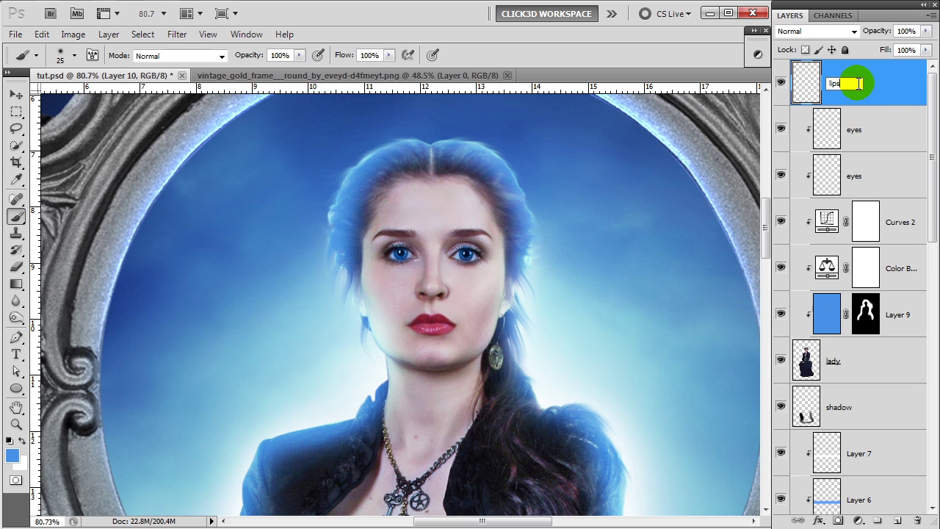
click(900, 92)
alt+click(886, 107)
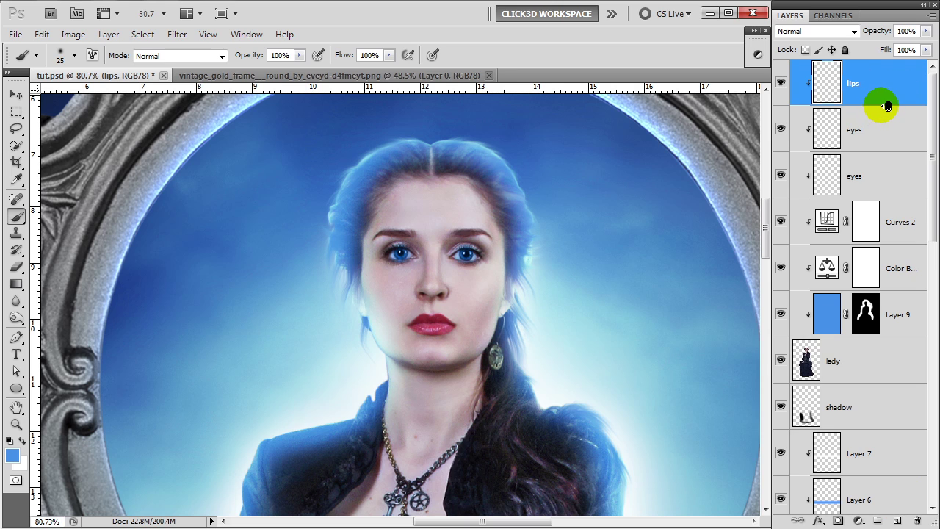
alt+click(424, 323)
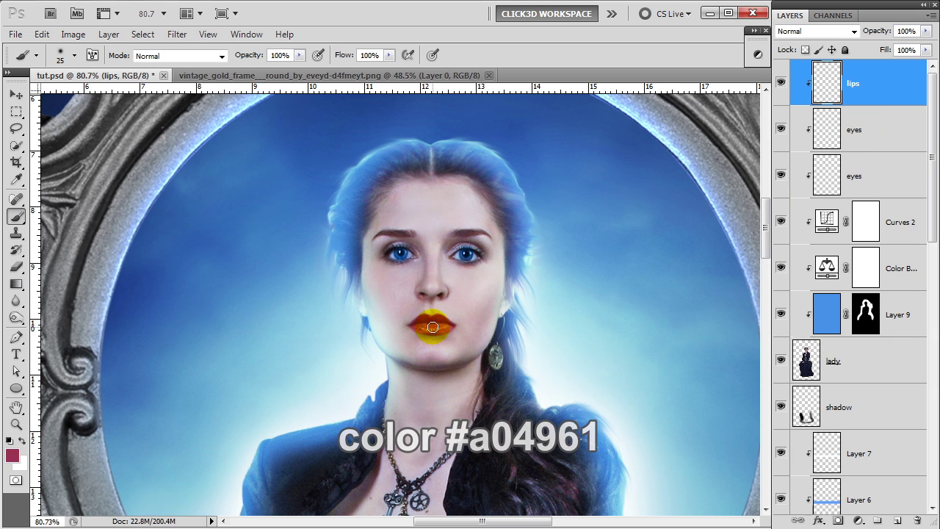
key(bracketright)
click(299, 55)
drag(300, 73, 247, 70)
mouse_move(411, 321)
mouse_down()
mouse_move(449, 325)
mouse_move(421, 325)
mouse_move(447, 322)
mouse_move(431, 332)
mouse_move(412, 320)
mouse_move(445, 325)
mouse_move(416, 316)
mouse_move(424, 323)
mouse_up()
key(bracketleft)
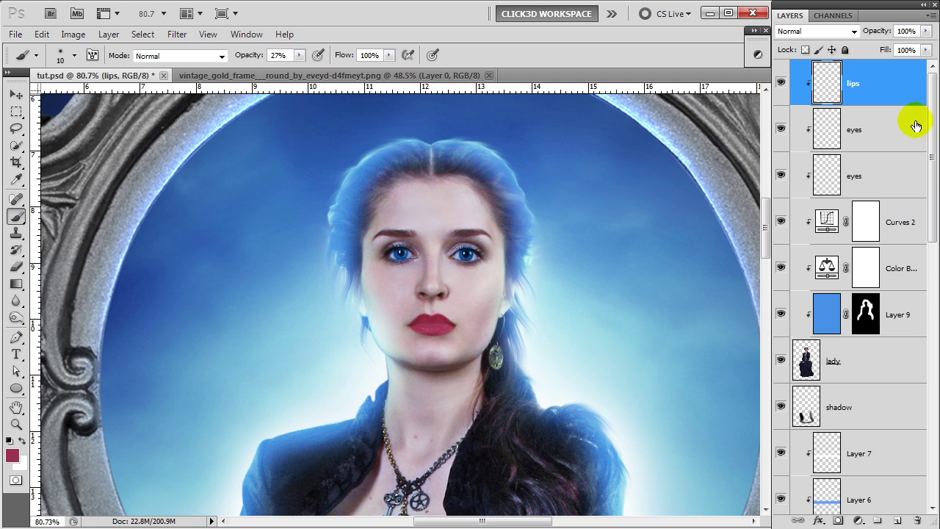
Set the lips layer to Color blending at 62% opacity
click(854, 31)
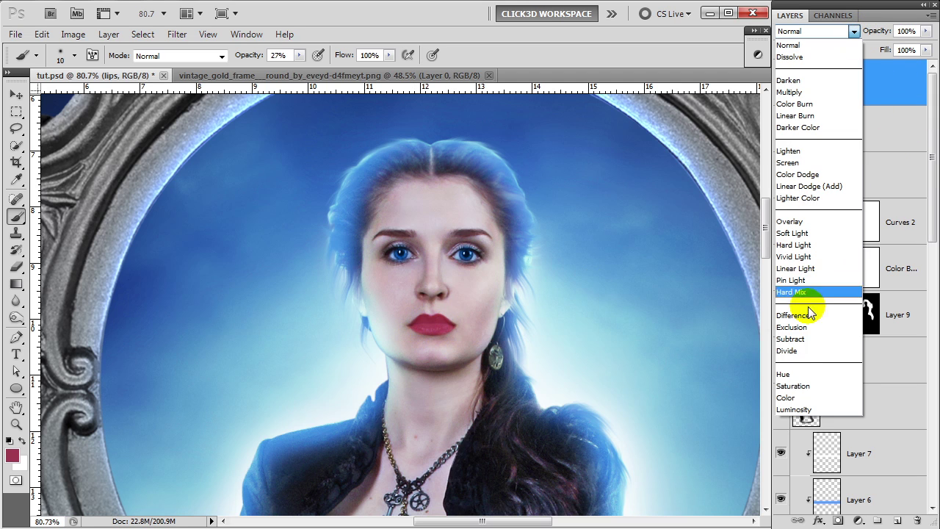
click(799, 399)
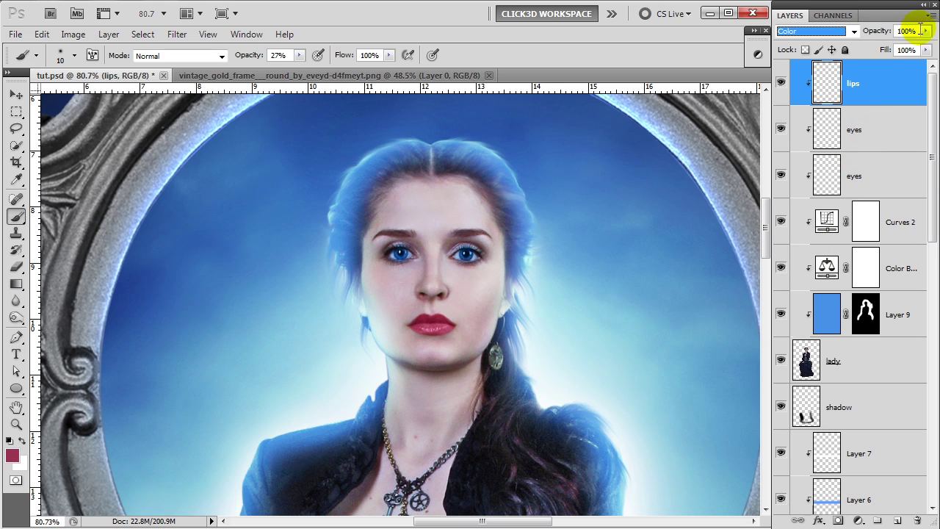
click(926, 31)
drag(924, 45, 902, 48)
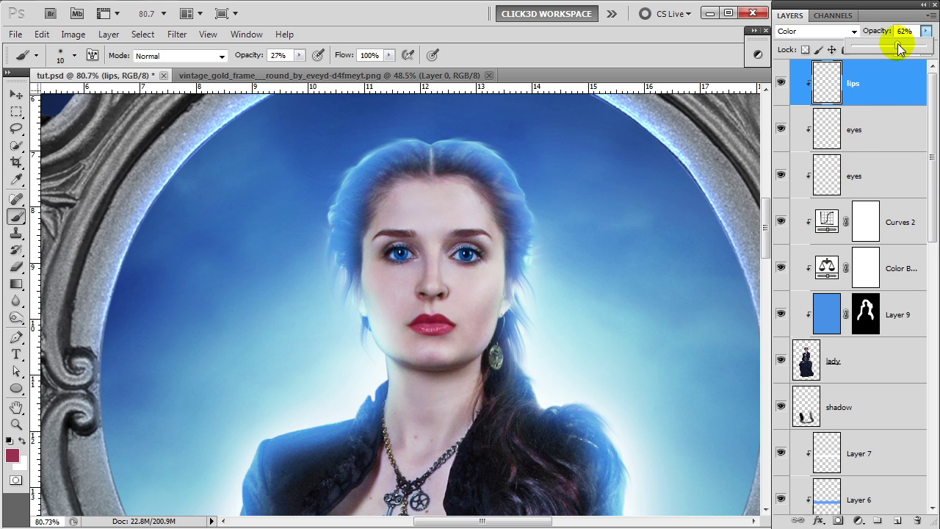
click(903, 83)
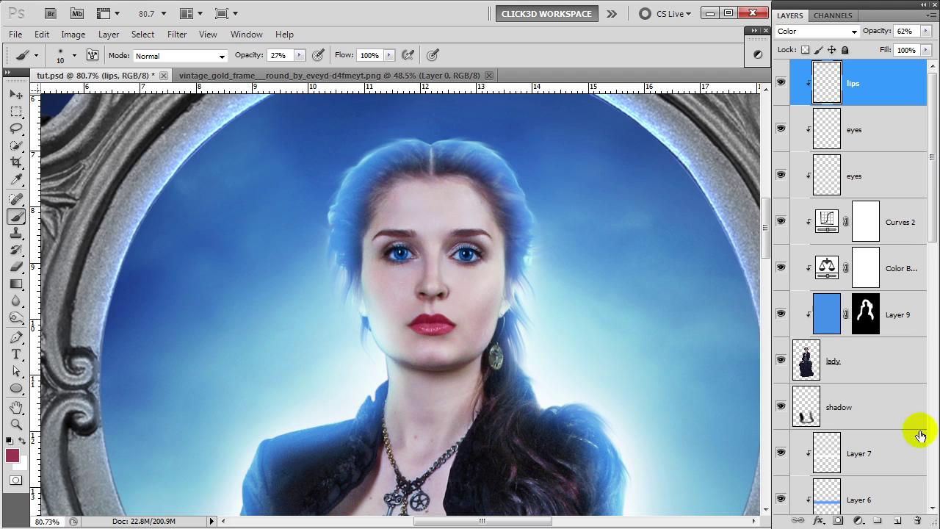
click(897, 521)
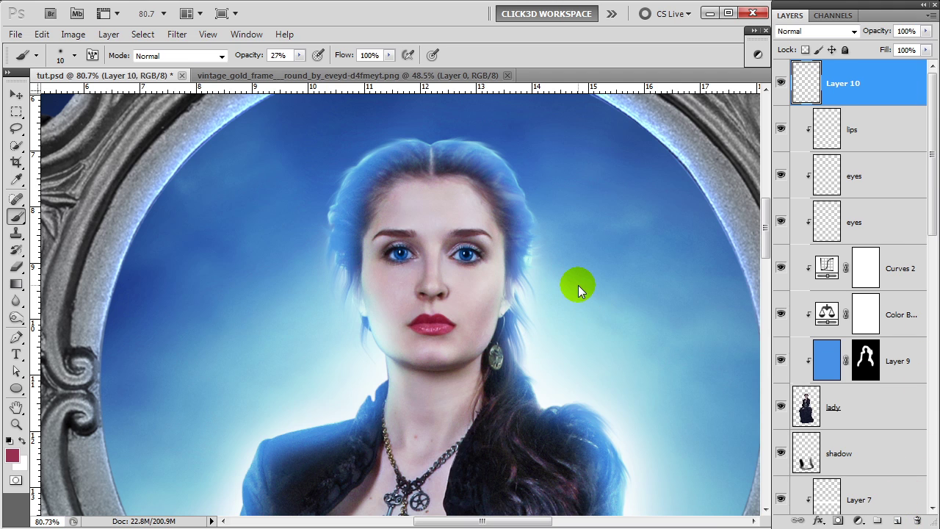
Fill the new layer with 50% gray, clip it, and set it to Overlay blending
key(i)
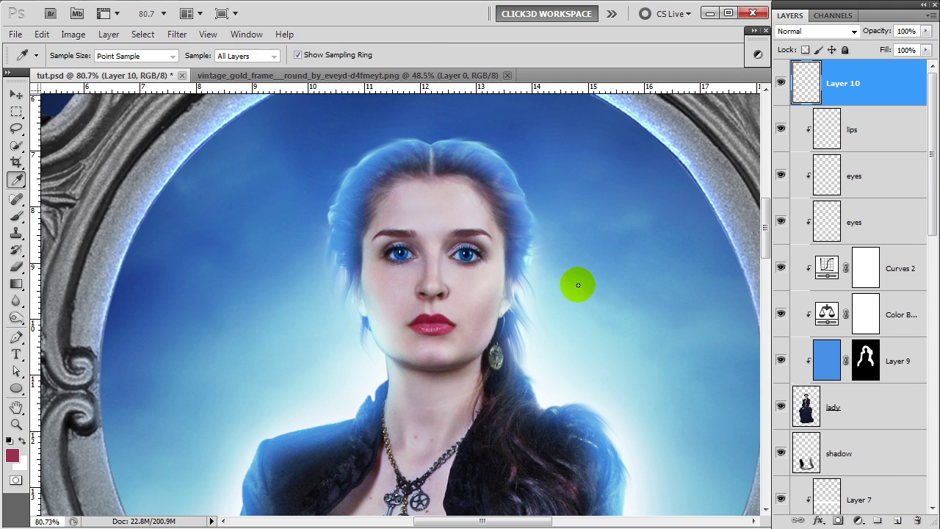
key(shift+F5)
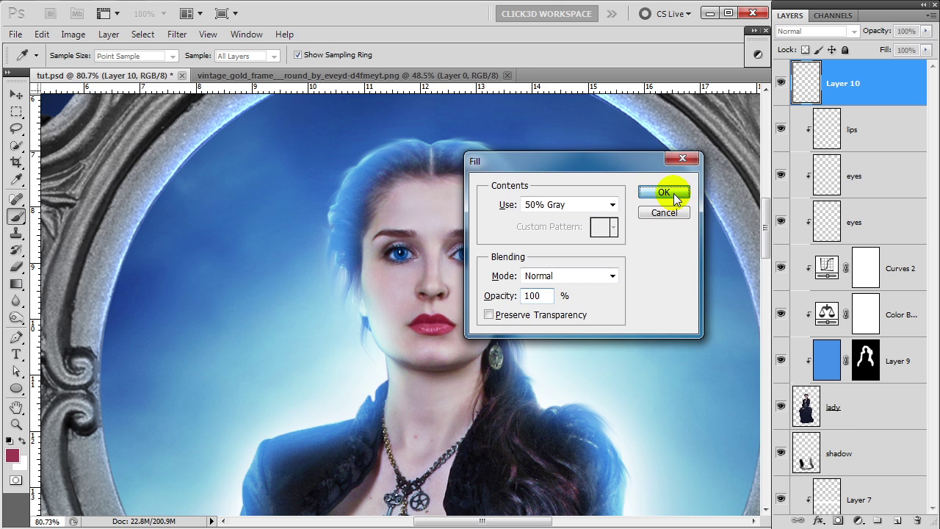
click(661, 193)
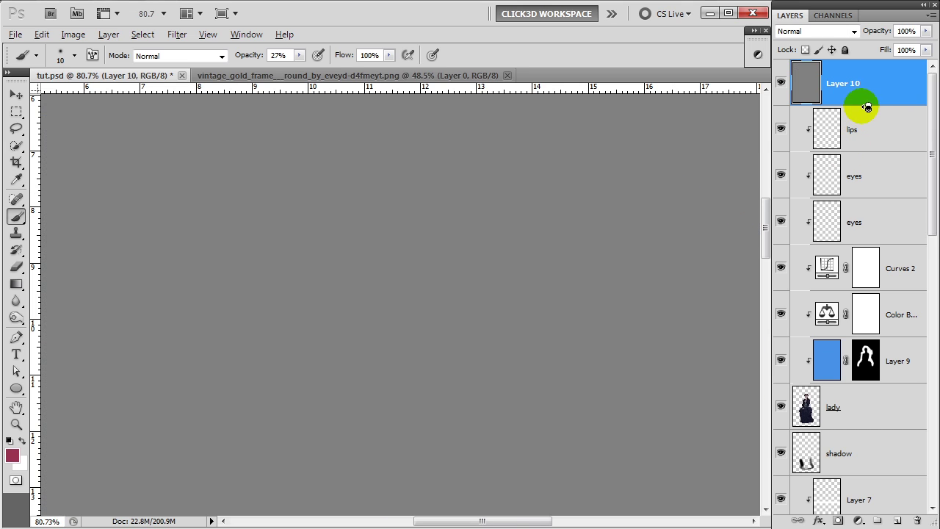
alt+click(861, 106)
click(850, 31)
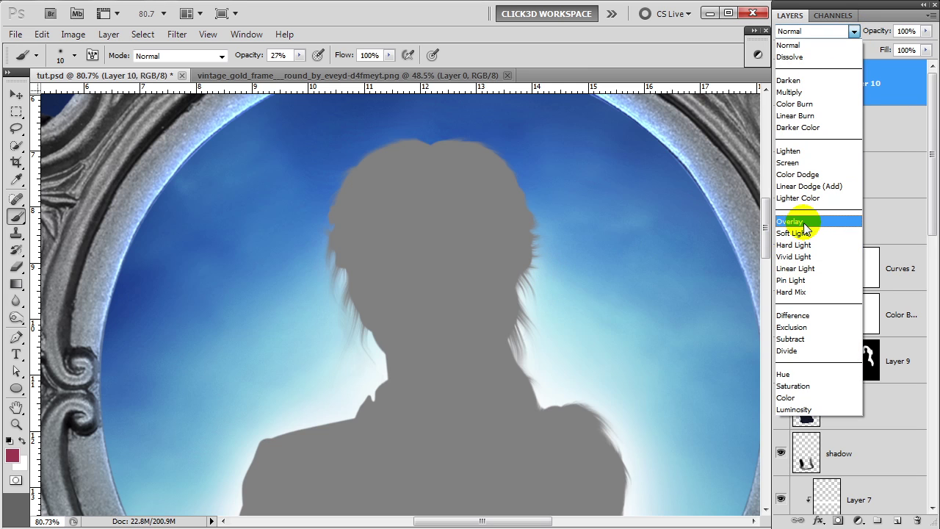
click(793, 221)
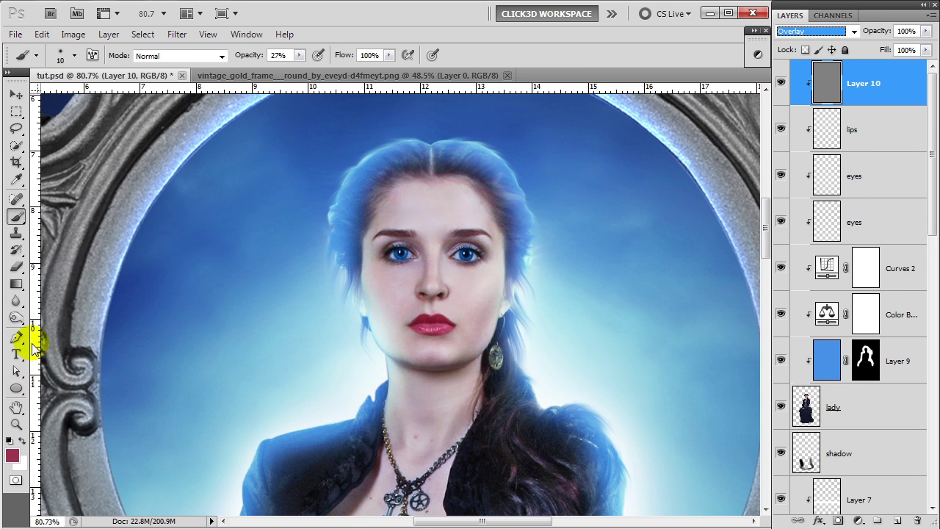
Dodge the left eye's iris on the gray layer with a small brush
drag(16, 318, 71, 322)
click(72, 316)
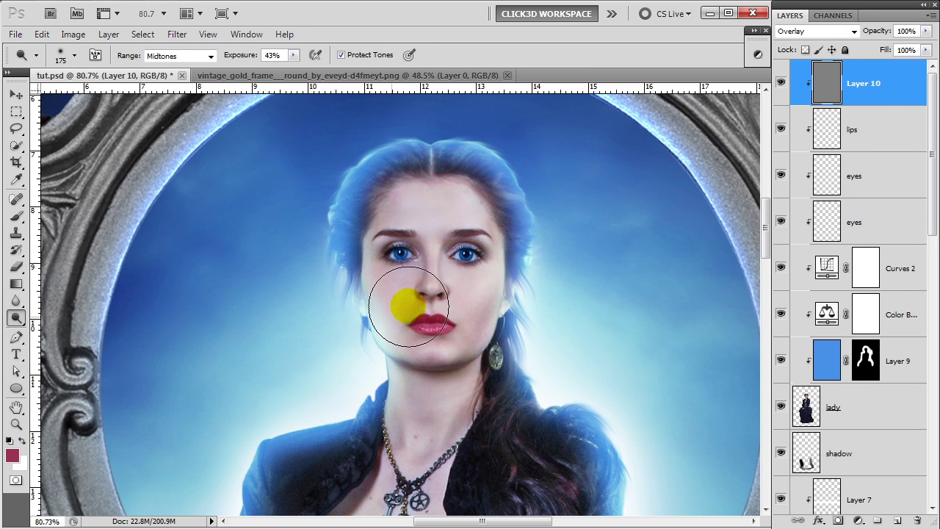
drag(504, 253, 550, 298)
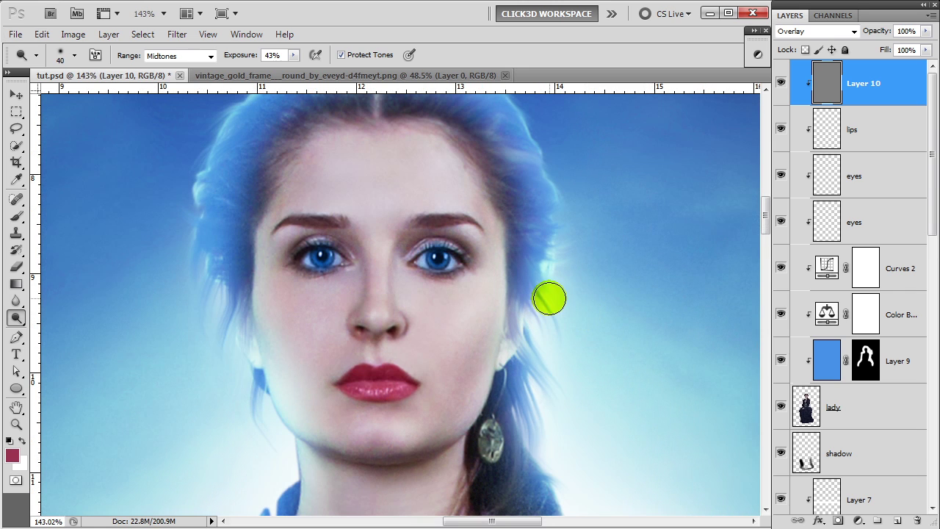
key(bracketleft)
key(bracketleft)
key(bracketleft)
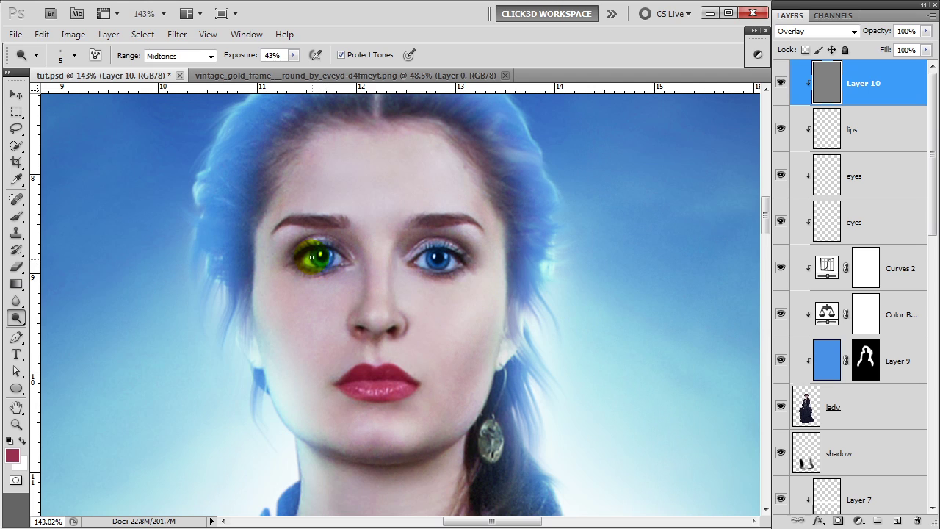
drag(315, 260, 329, 254)
Burn the rims of both irises and the hair edge beside the right ear
click(16, 318)
click(74, 330)
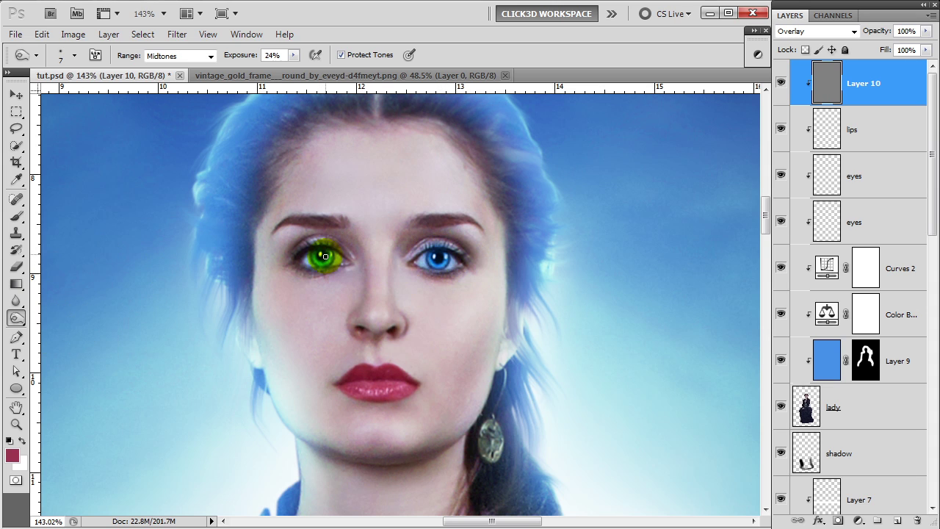
drag(328, 263, 309, 261)
drag(438, 258, 434, 271)
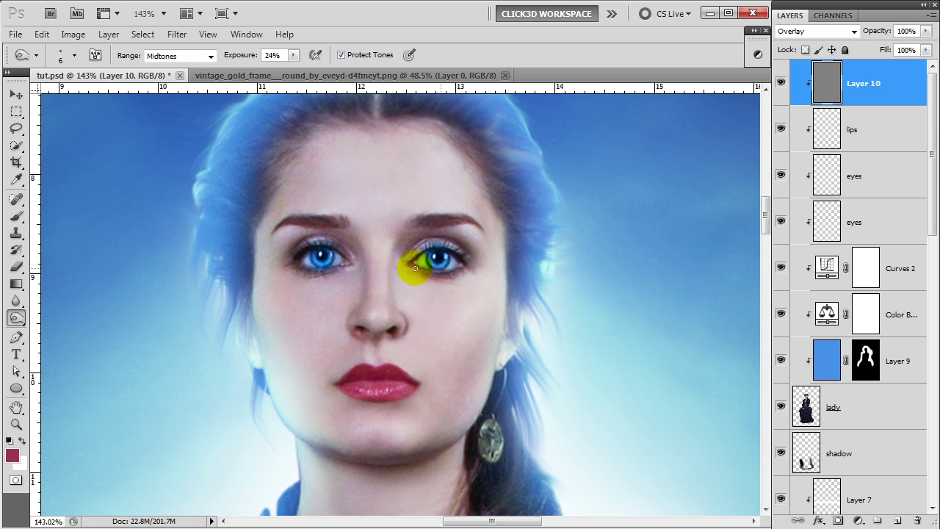
drag(433, 271, 434, 263)
drag(542, 296, 539, 303)
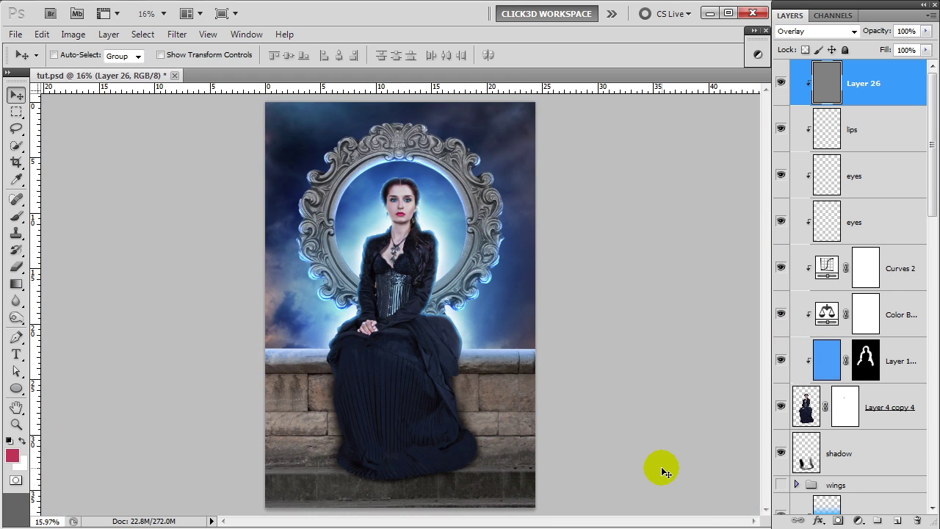
Add a dark blue-to-transparent Radial Gradient Fill layer at 150% scale, reversed
click(861, 523)
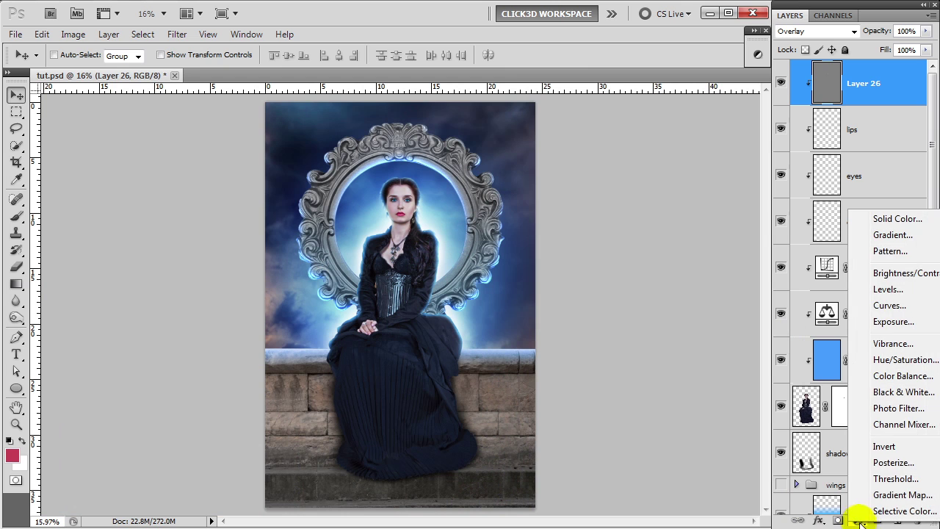
click(895, 234)
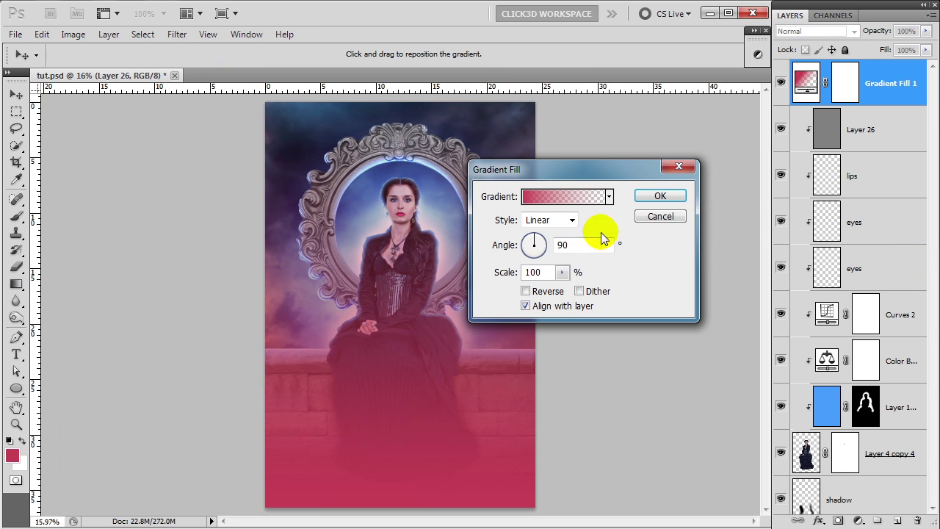
click(543, 197)
drag(647, 185, 645, 231)
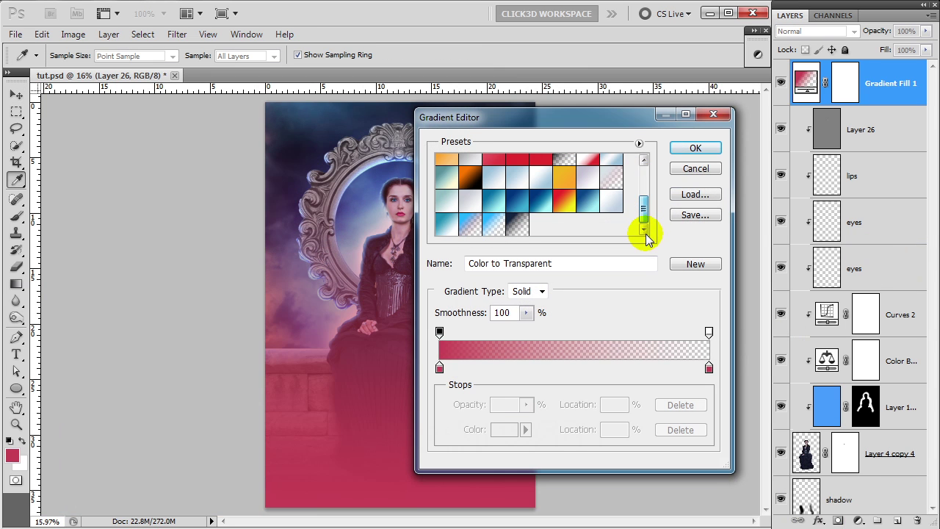
click(517, 230)
click(696, 149)
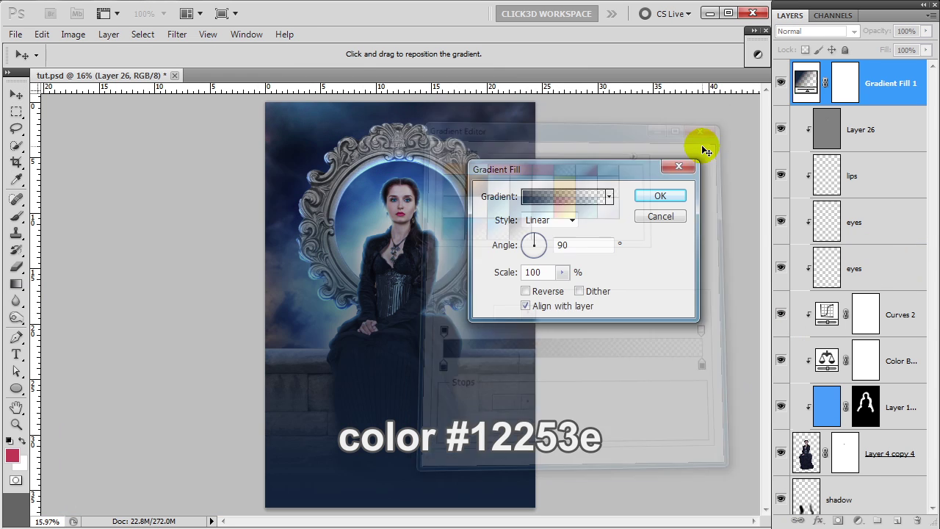
click(571, 219)
click(535, 246)
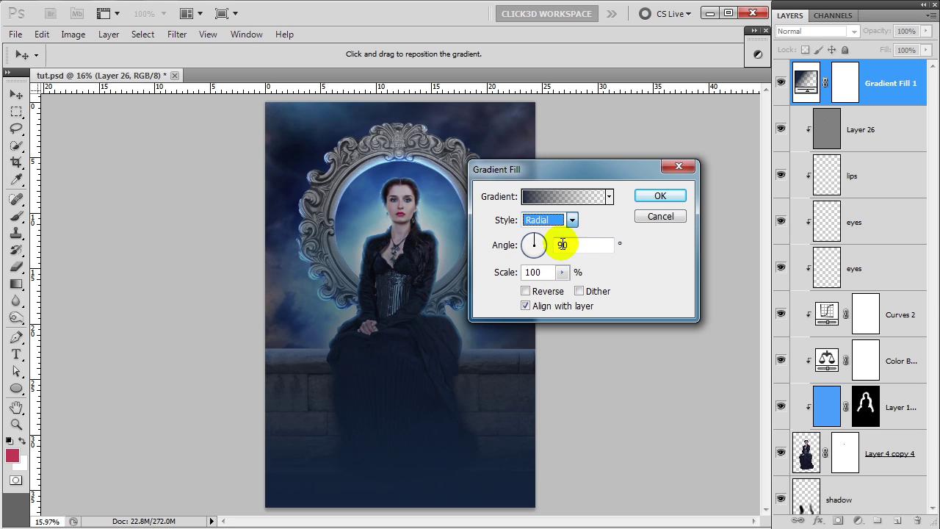
click(562, 273)
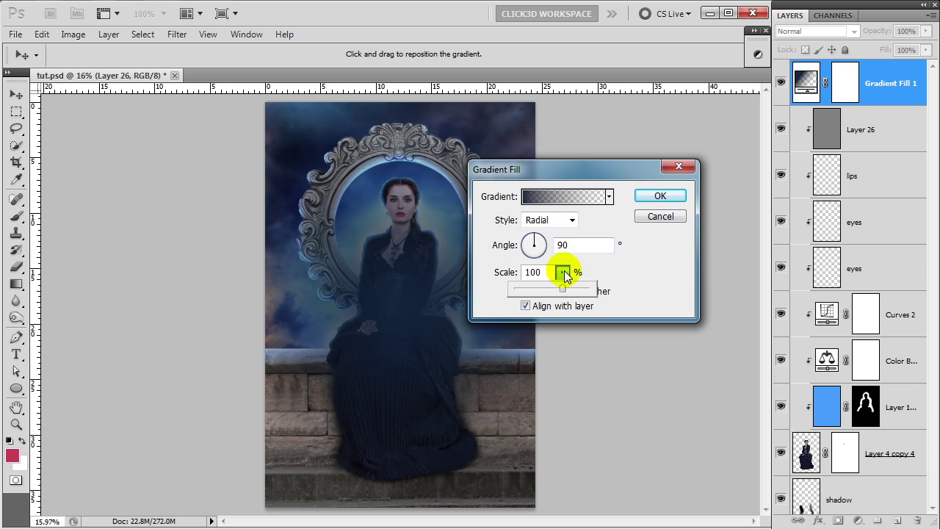
drag(563, 288, 636, 294)
click(683, 273)
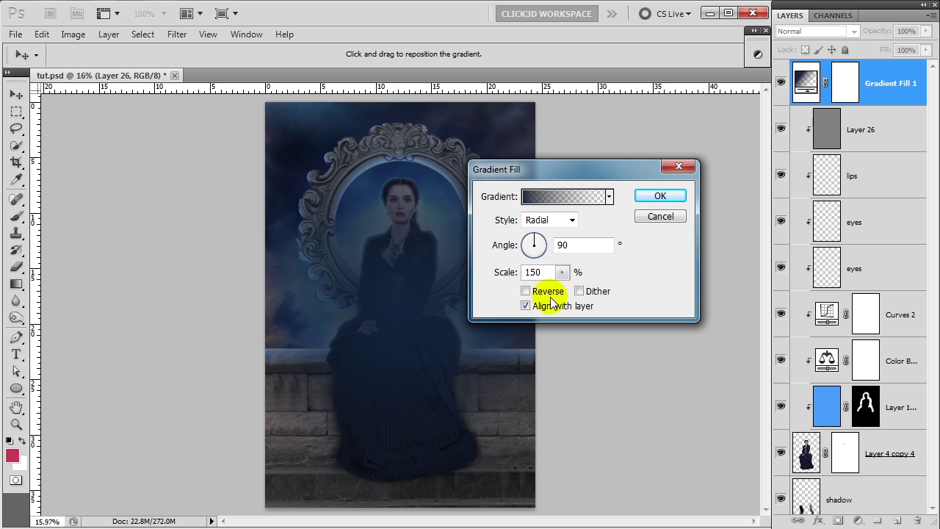
click(548, 293)
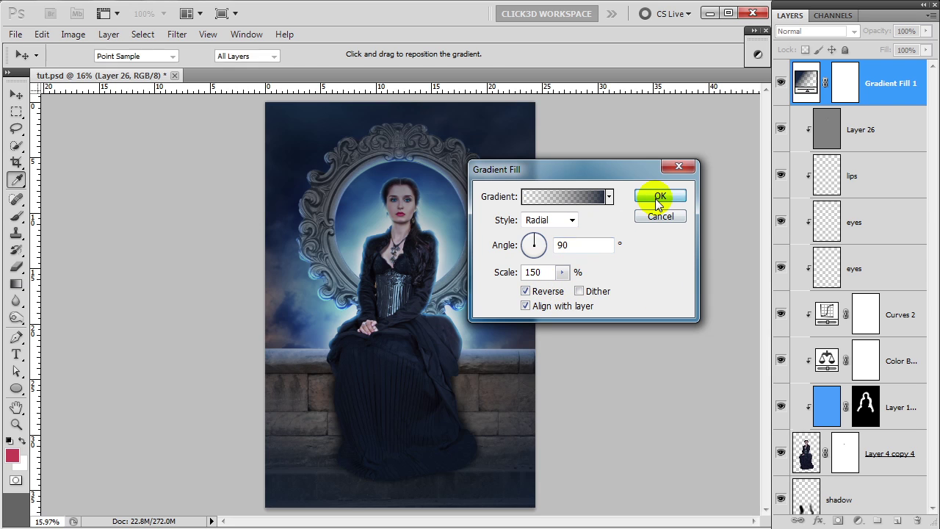
click(659, 196)
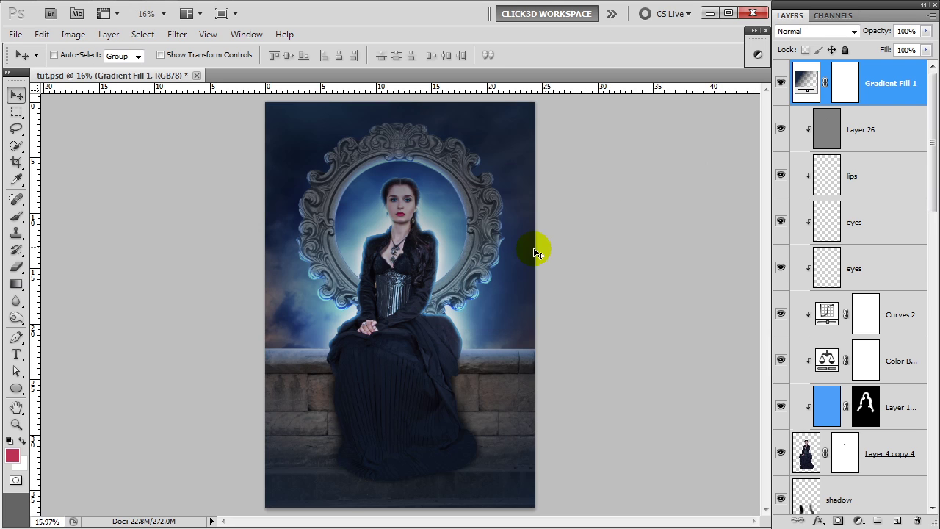
Paint black on the gradient mask to clear the vignette over the lady's face, torso and lap
click(16, 216)
click(844, 83)
key(d)
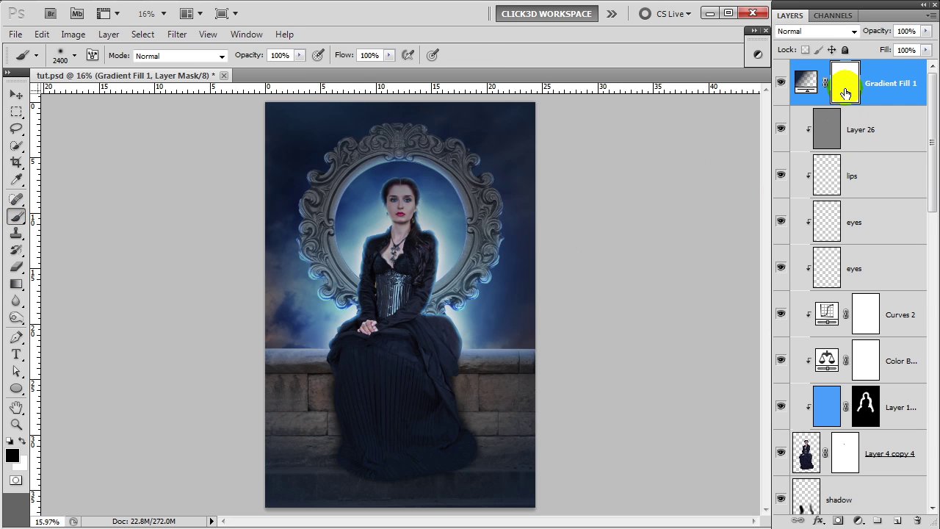
drag(703, 233, 395, 282)
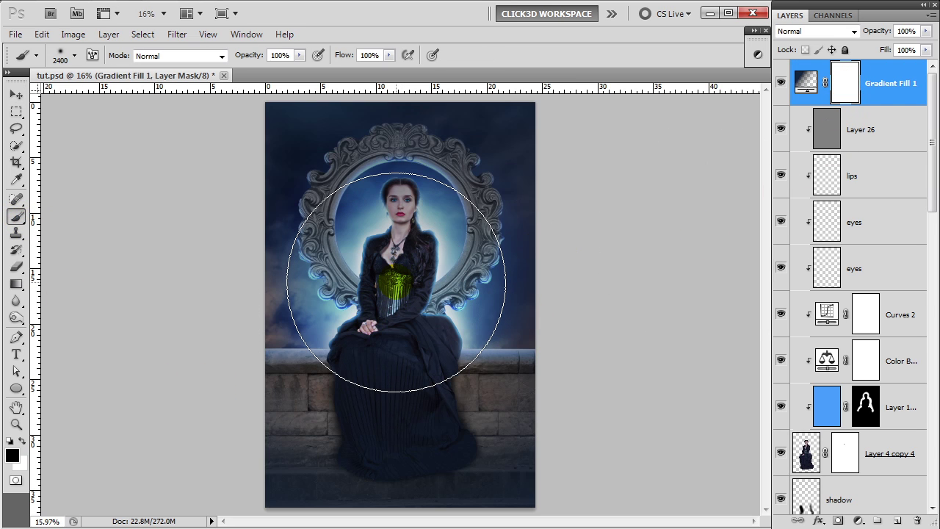
click(846, 95)
drag(394, 262, 398, 233)
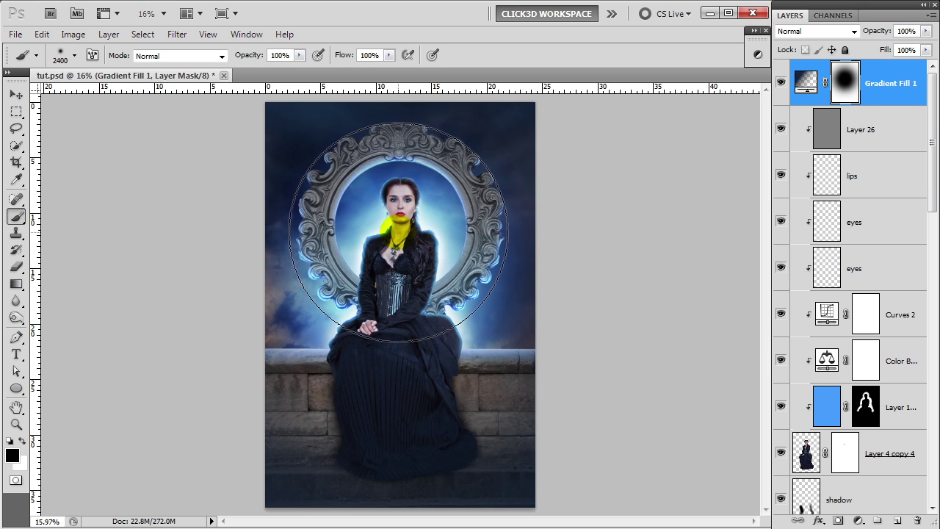
drag(389, 225, 394, 337)
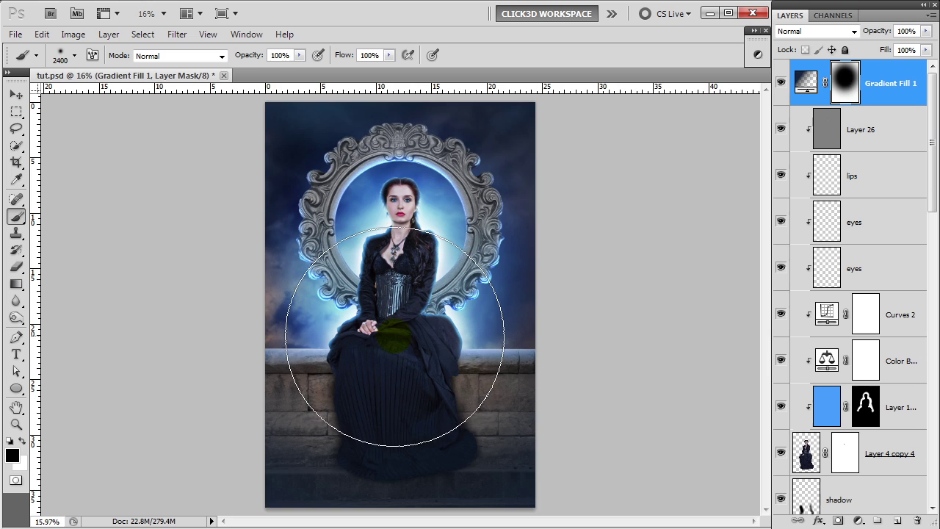
drag(394, 337, 399, 213)
mouse_move(399, 264)
mouse_down()
mouse_move(400, 295)
mouse_move(397, 279)
mouse_up()
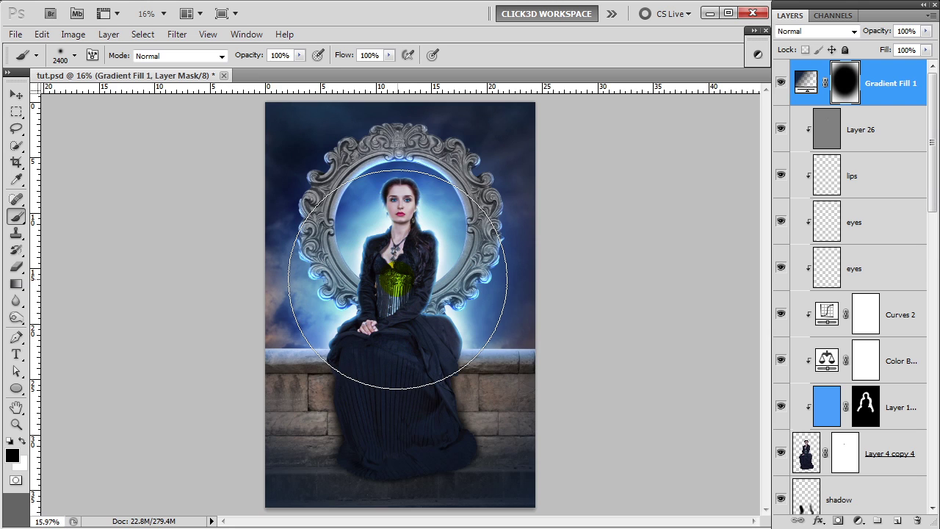
key(v)
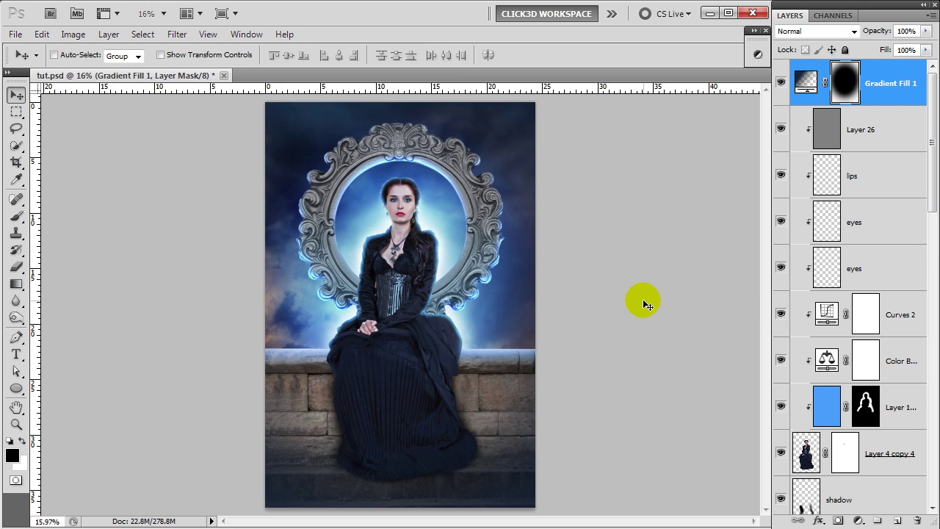
Add a Color Balance layer with midtones -17/2/20 and shadows cyan-red 2
click(859, 520)
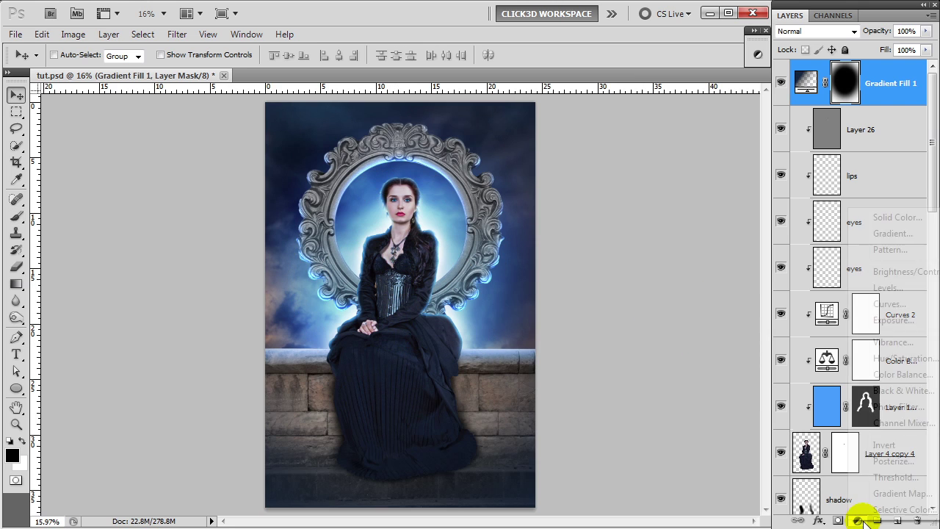
click(899, 375)
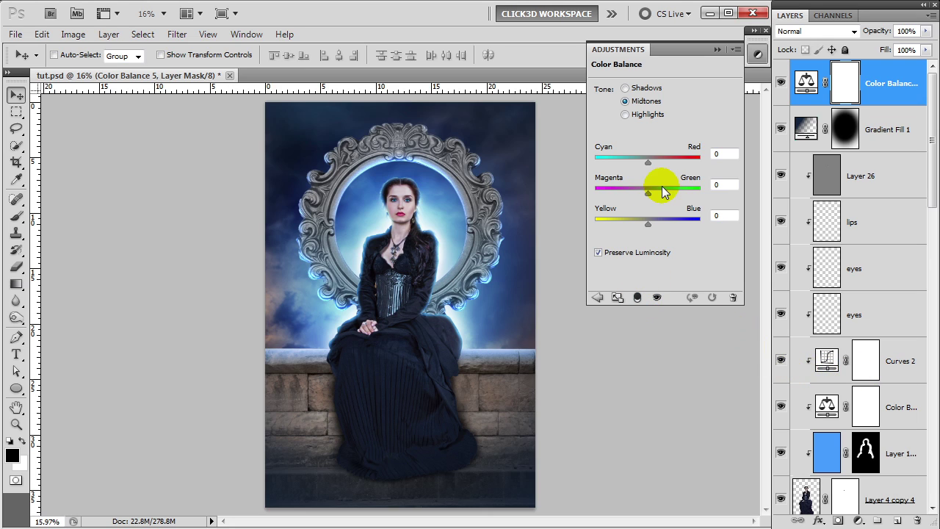
click(724, 154)
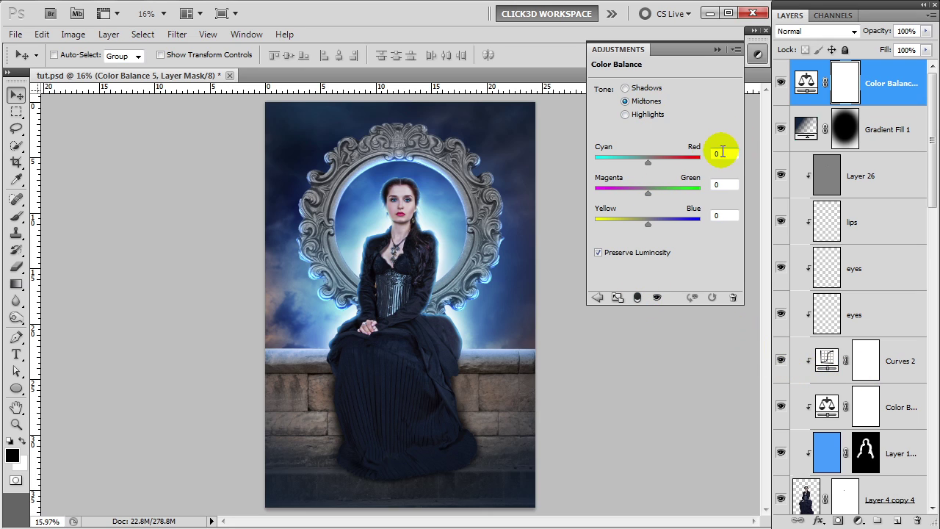
text(-17)
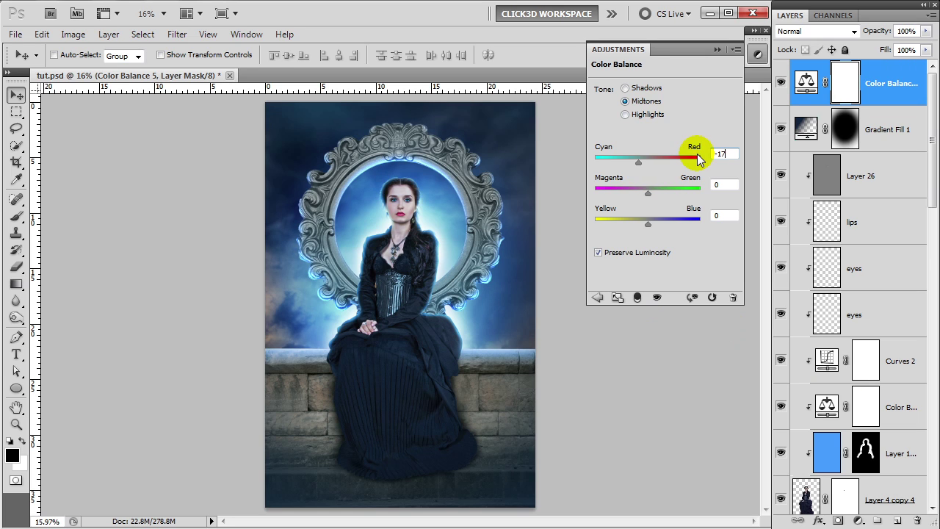
text(2)
text(20)
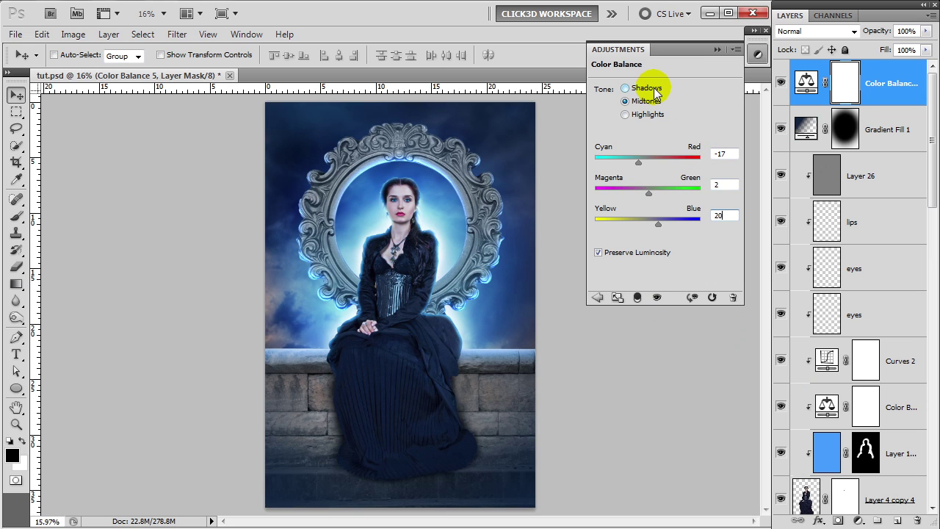
click(723, 154)
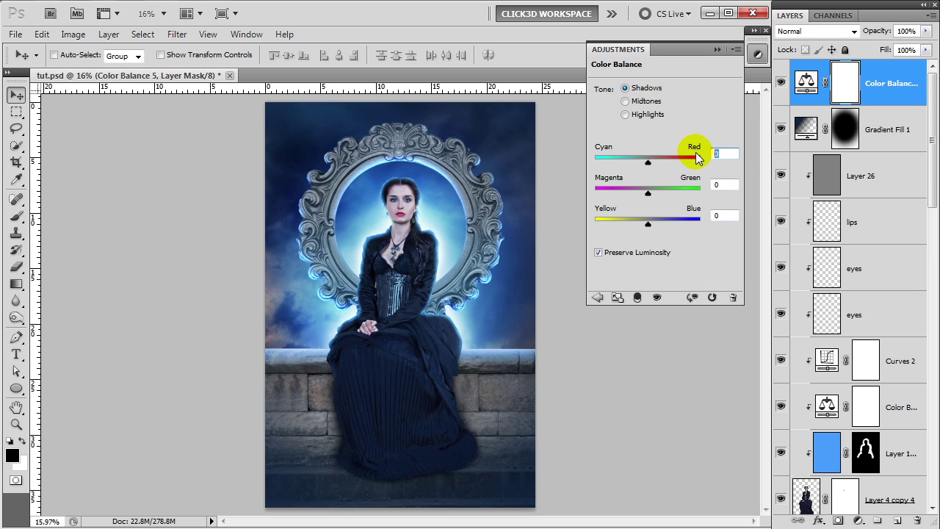
text(2)
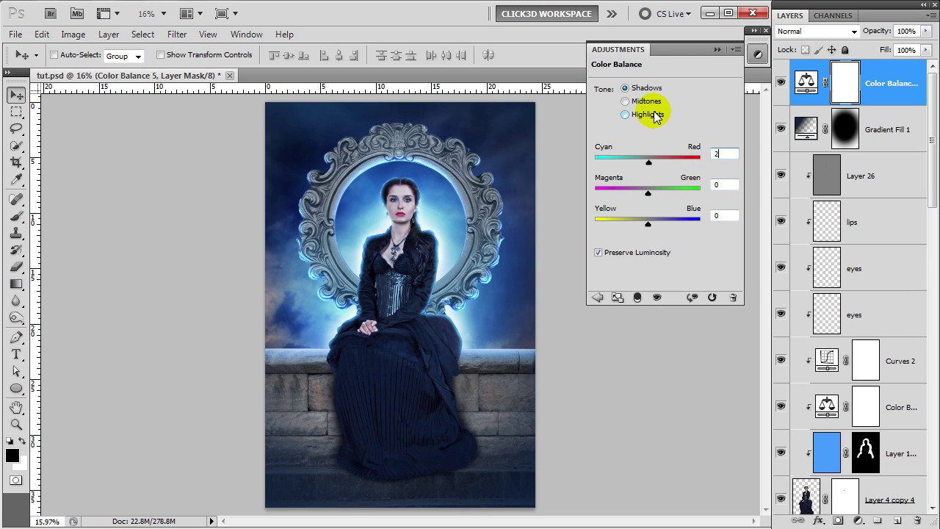
Set the highlights to cyan-red +10 and magenta-green +12
click(656, 115)
click(724, 153)
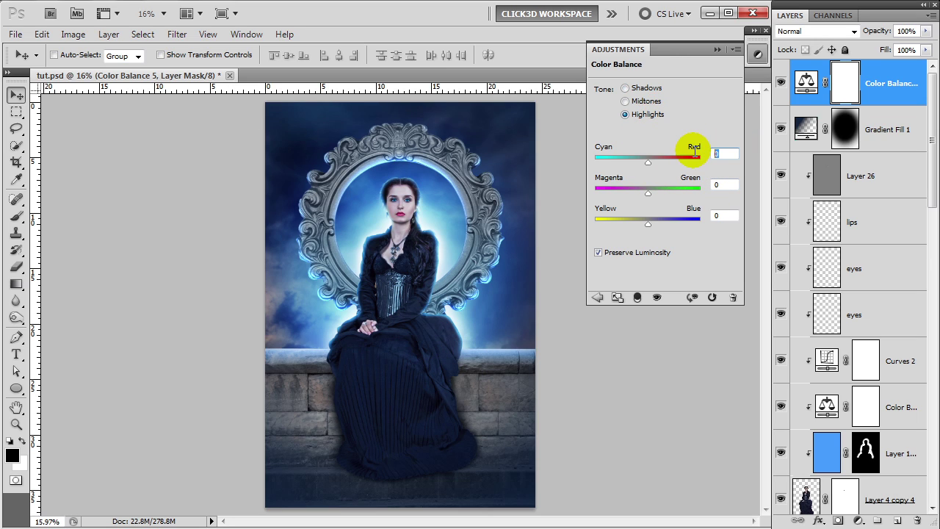
text(1)
click(727, 184)
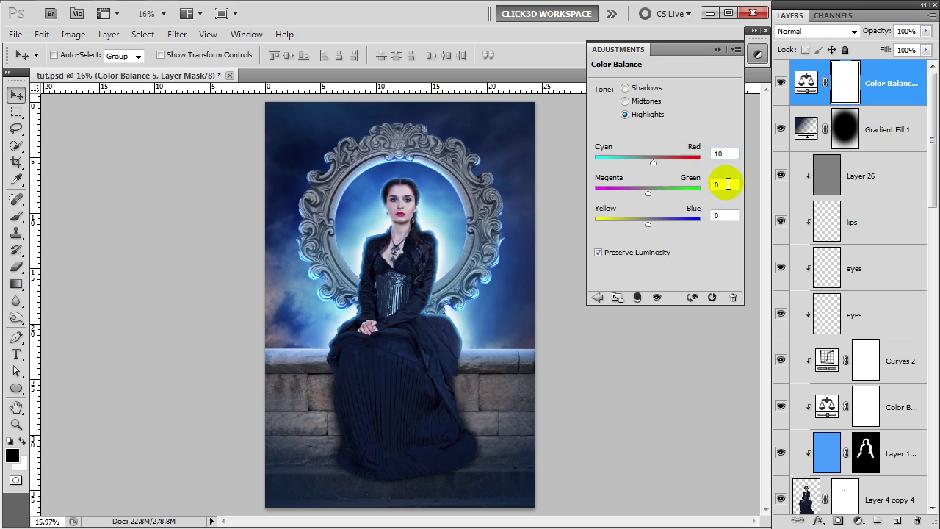
click(724, 154)
text(12)
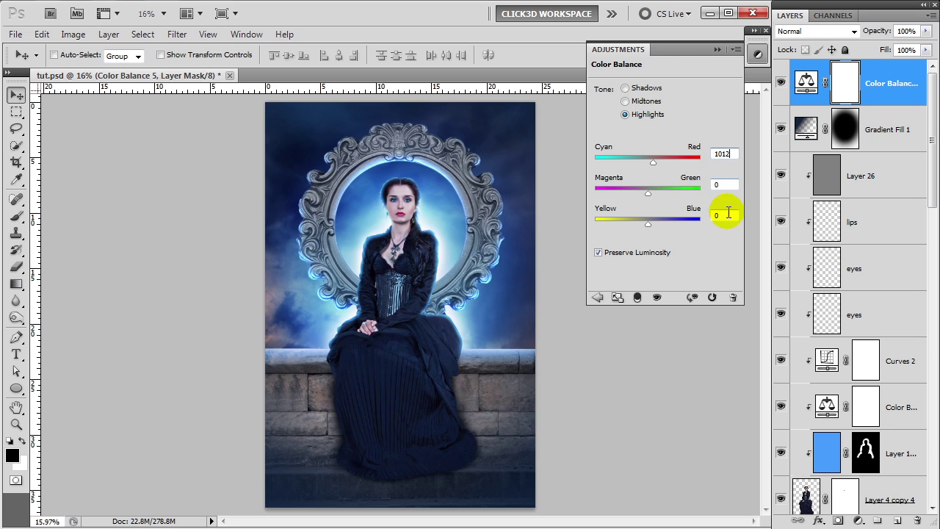
key(BackSpace)
key(BackSpace)
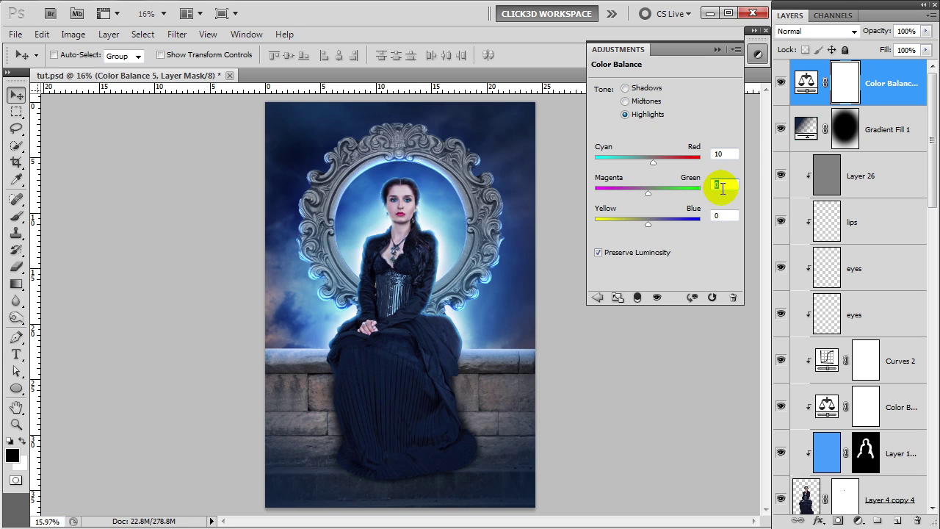
text(12)
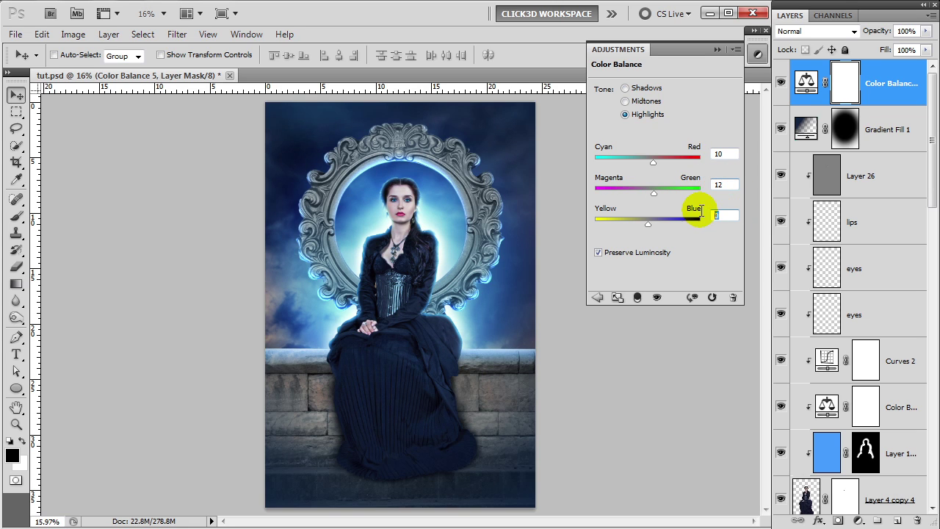
text(10)
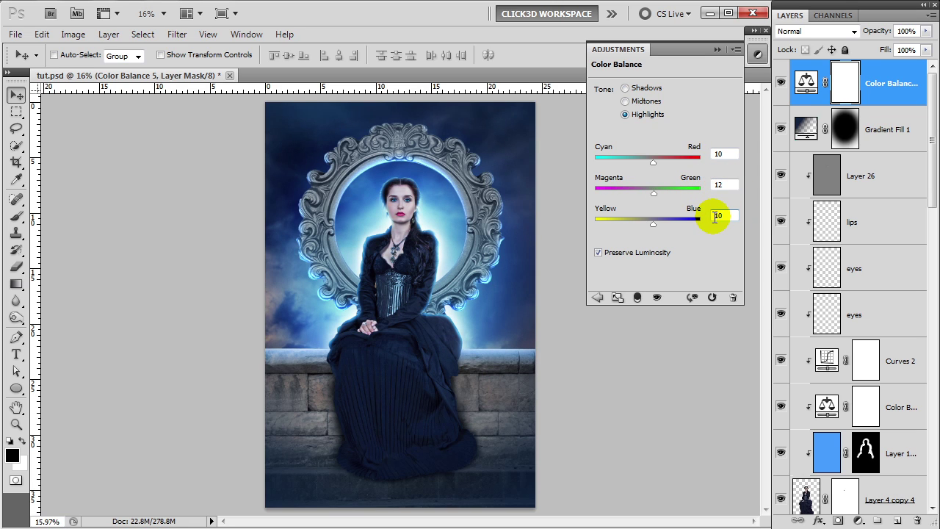
click(718, 49)
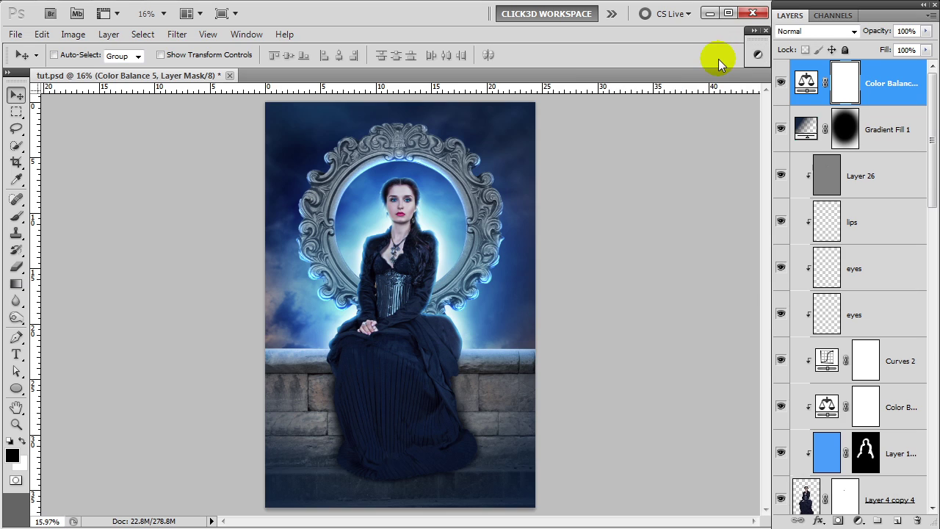
click(860, 521)
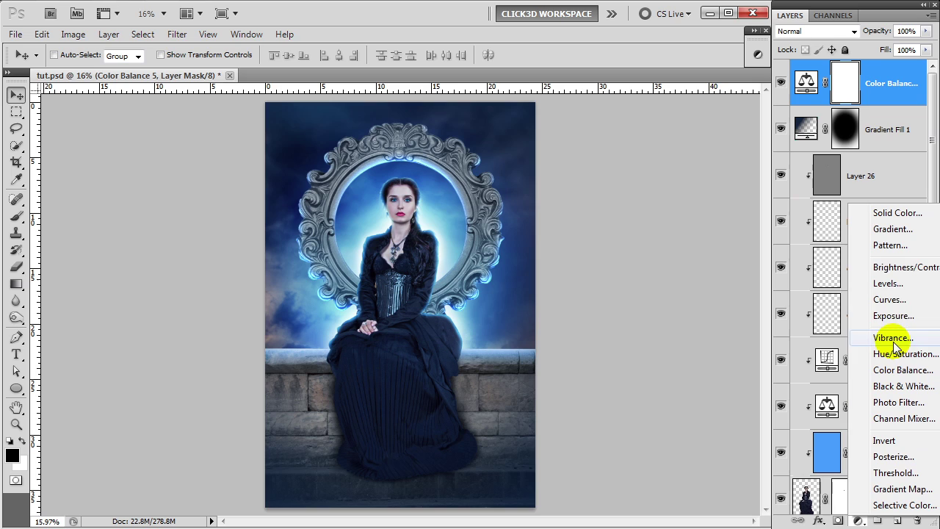
Add a Selective Color layer and set Reds to cyan 17, magenta 3, yellow 2
click(887, 504)
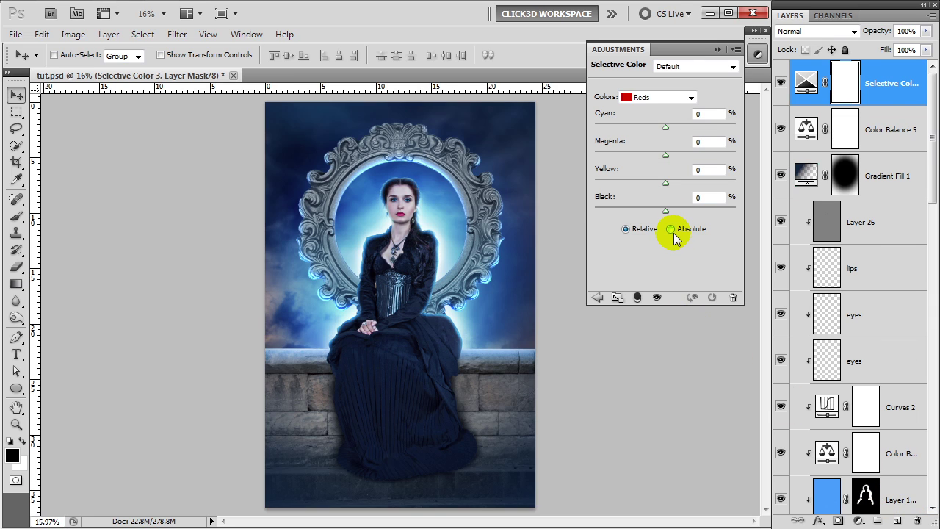
click(707, 114)
text(1)
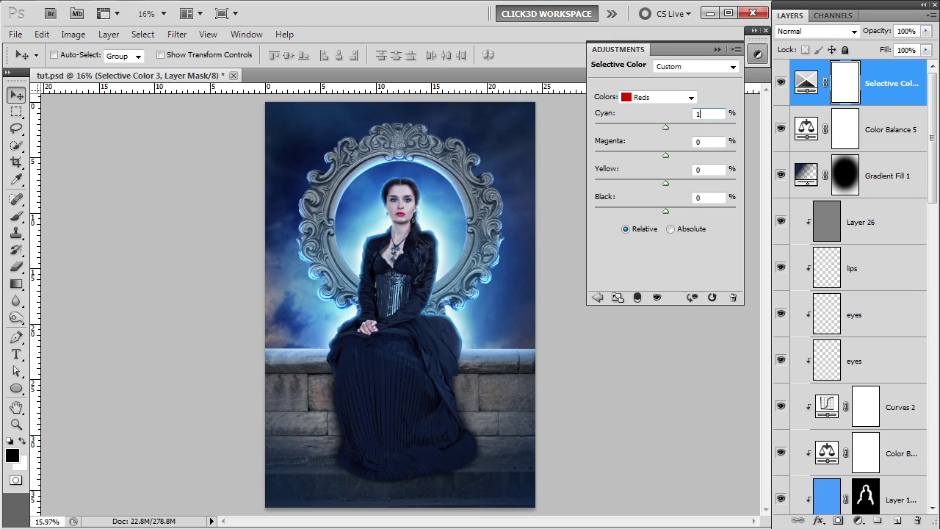
text(7)
key(Tab)
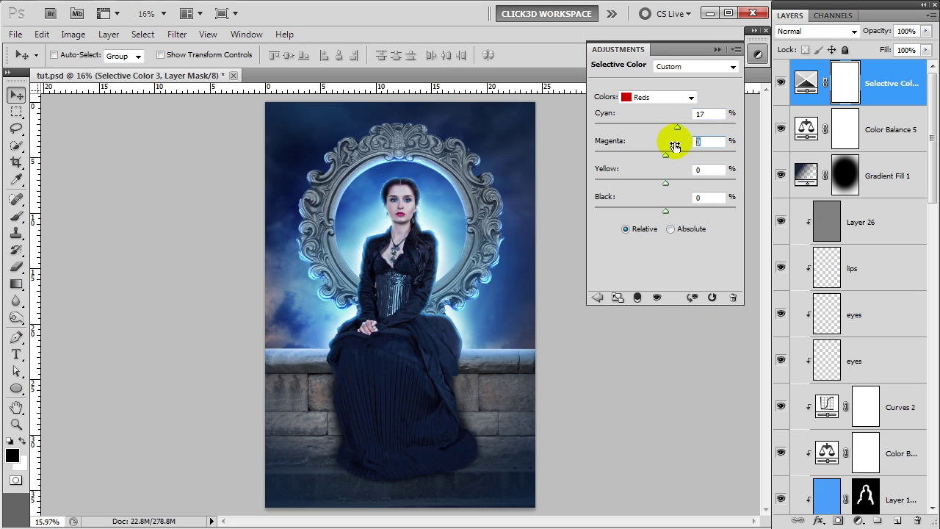
text(3)
key(Tab)
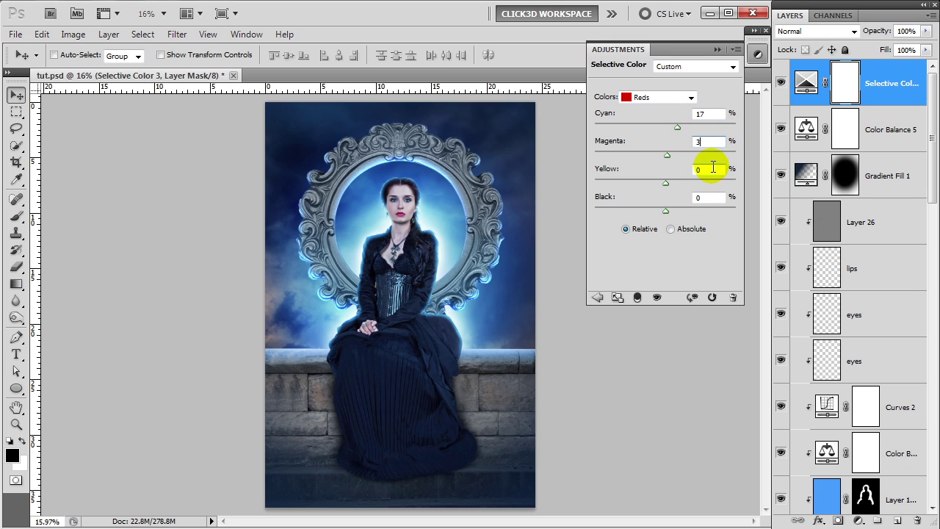
key(Tab)
text(2)
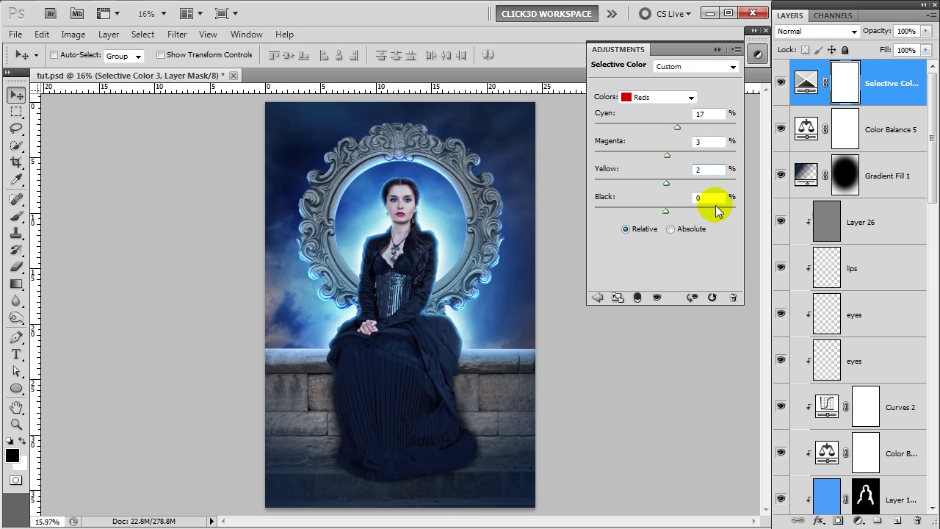
Set the Yellows range to cyan 12 and magenta -14
click(691, 97)
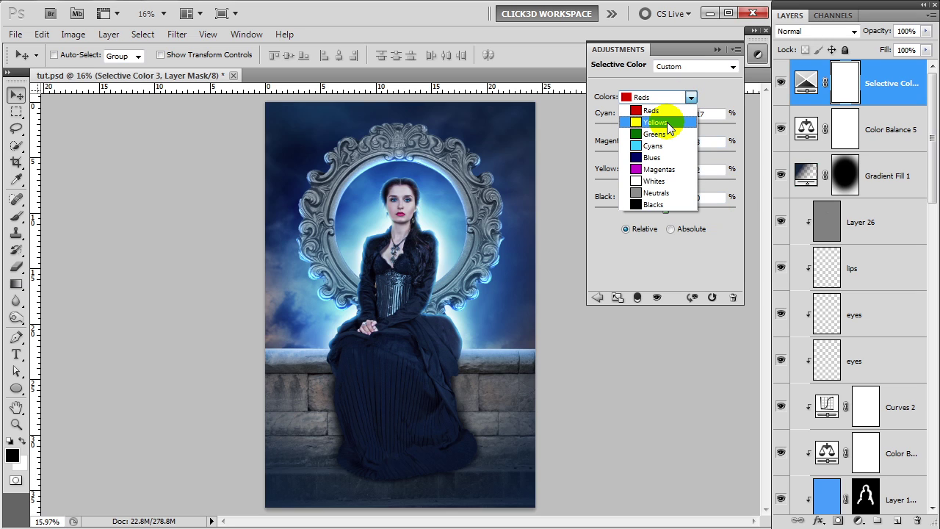
click(669, 124)
key(Tab)
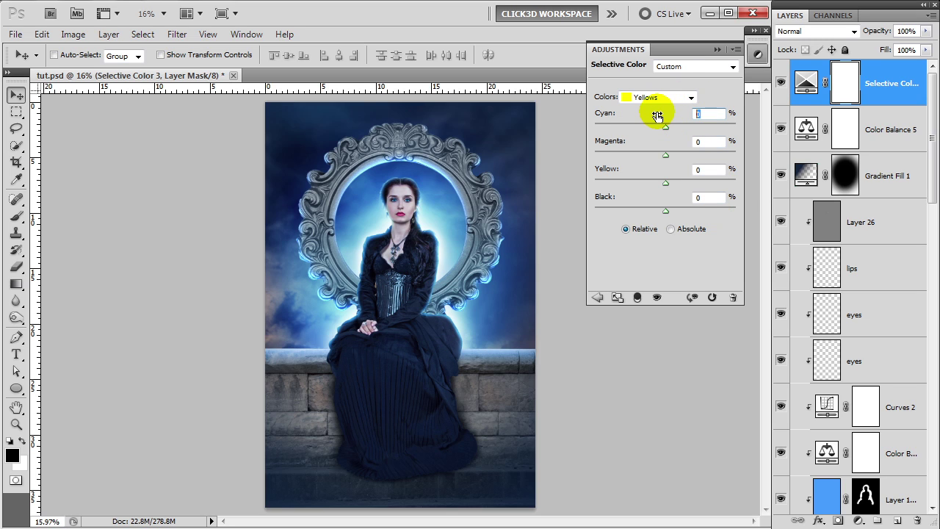
text(12)
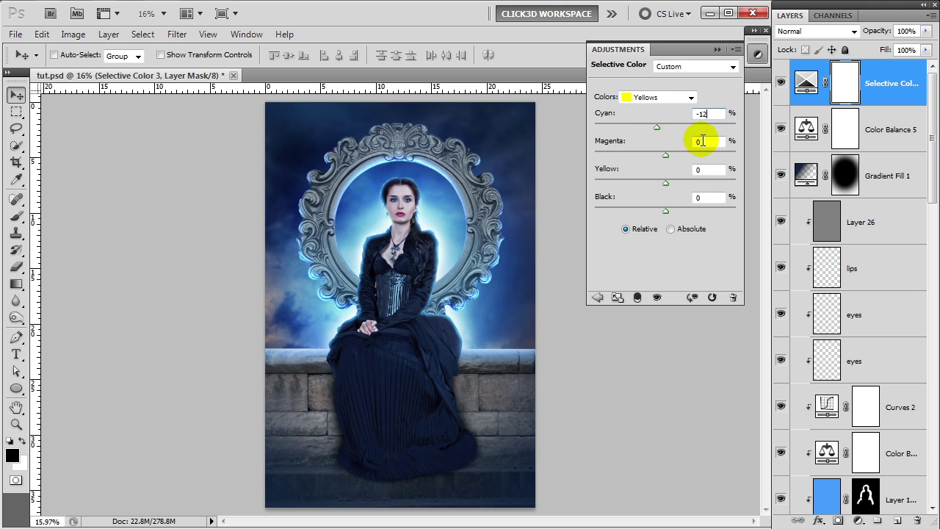
click(711, 139)
text(-14)
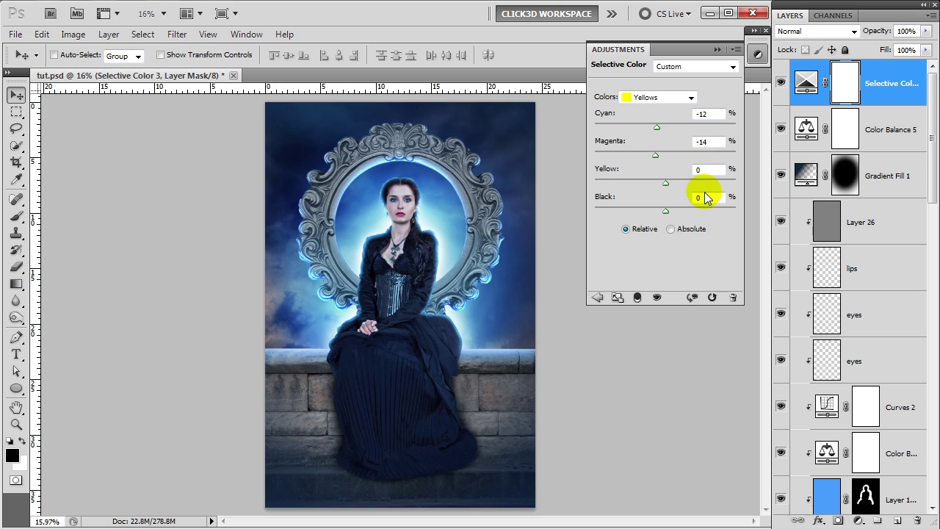
Adjust the Greens range, then set the Cyans range to cyan 25 and adjust its yellow
click(691, 97)
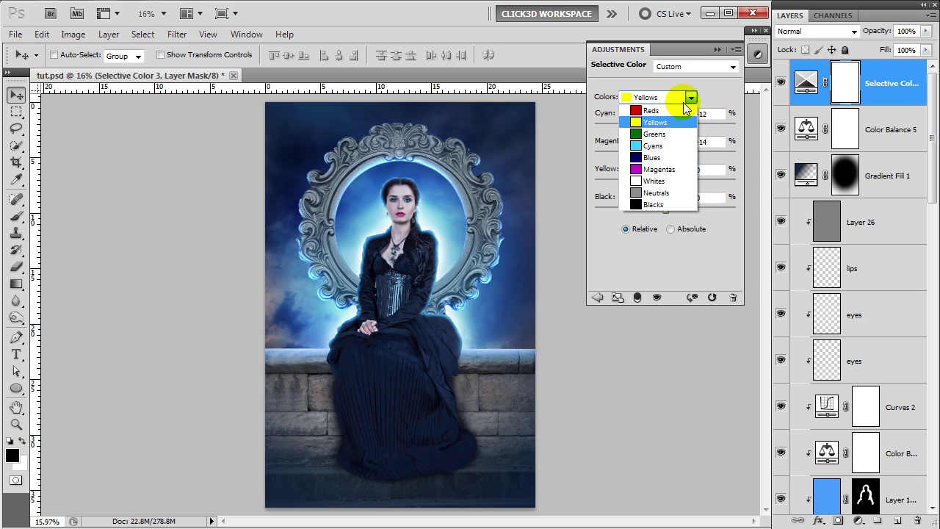
click(659, 136)
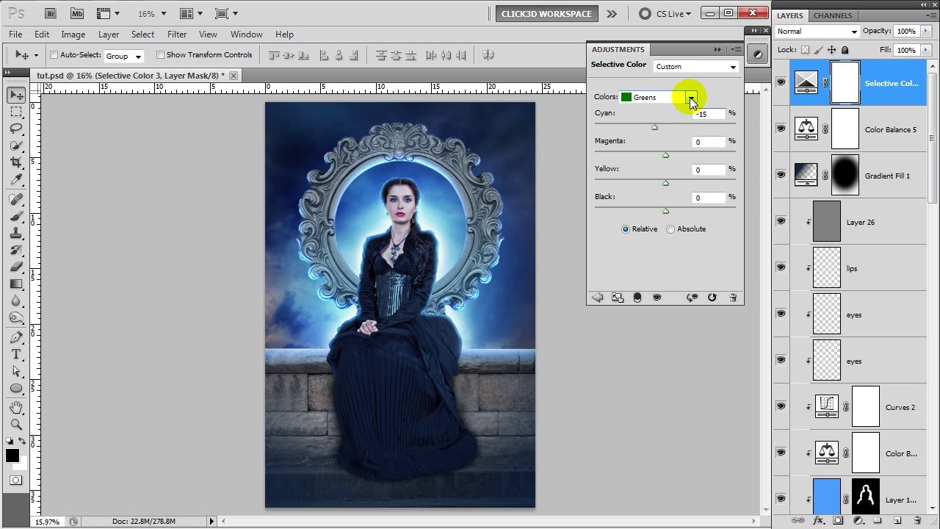
click(691, 99)
click(664, 147)
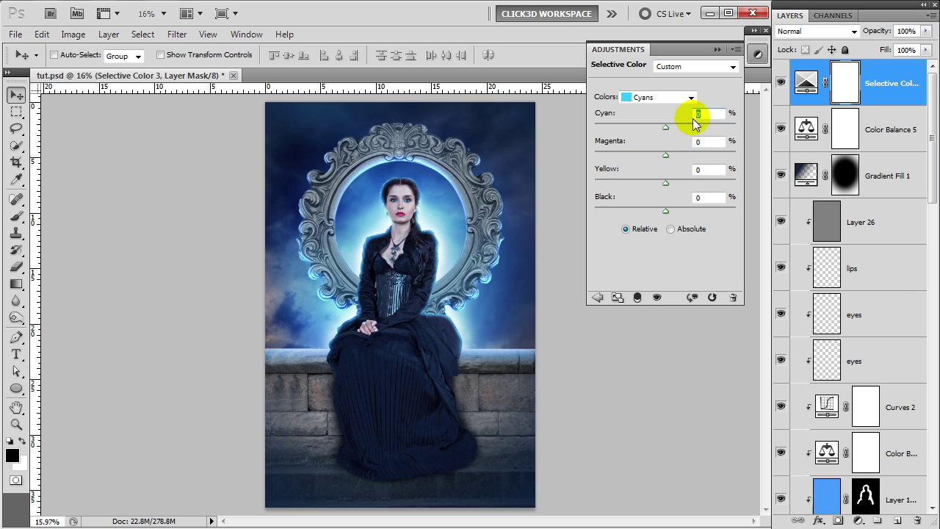
click(709, 168)
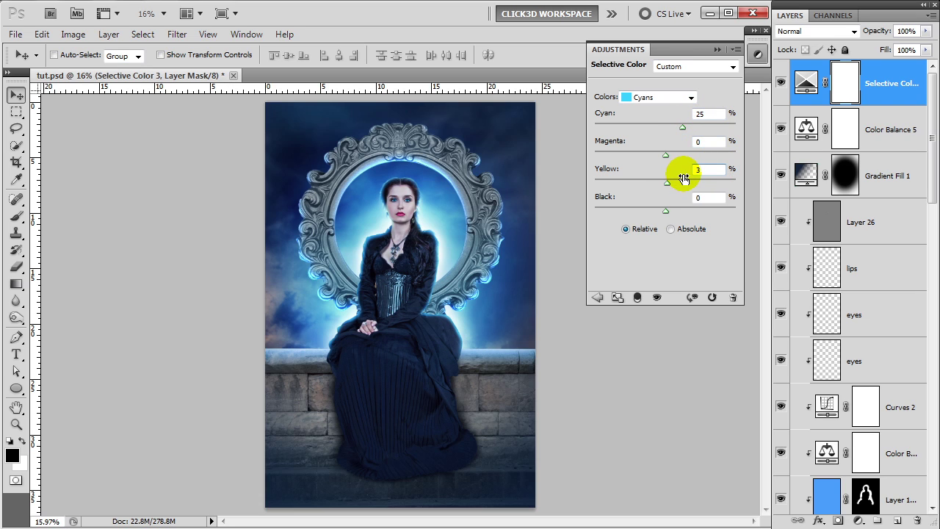
text(30)
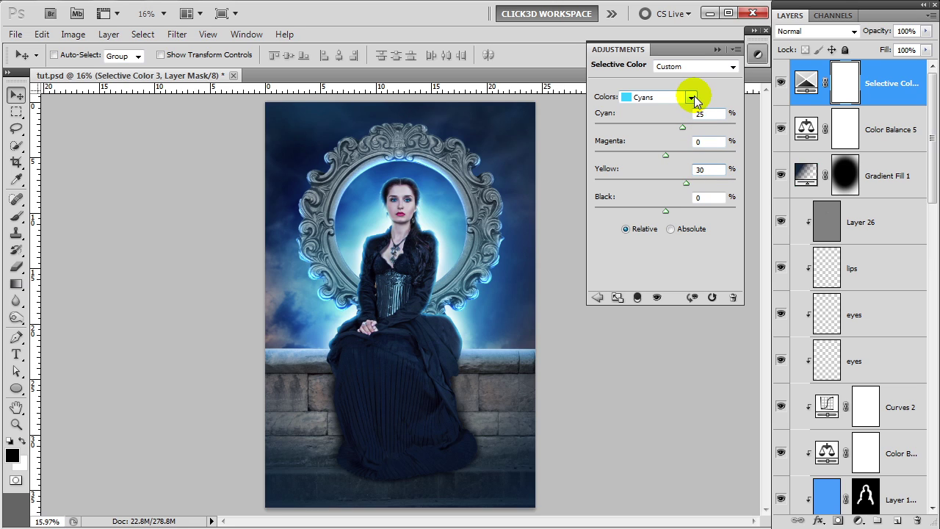
Raise the Blues cyan amount to 9 and adjust its yellow
click(691, 97)
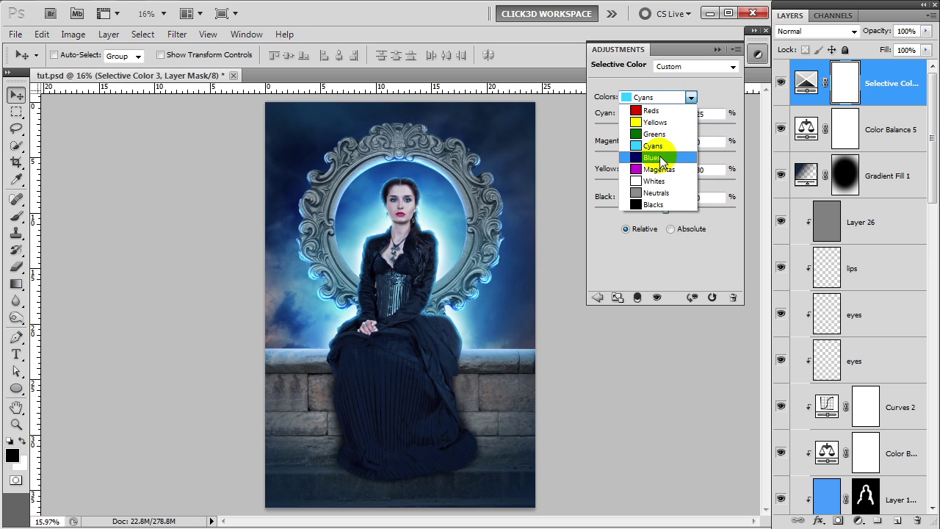
click(663, 157)
click(709, 112)
drag(670, 121, 672, 125)
click(713, 169)
text(-7)
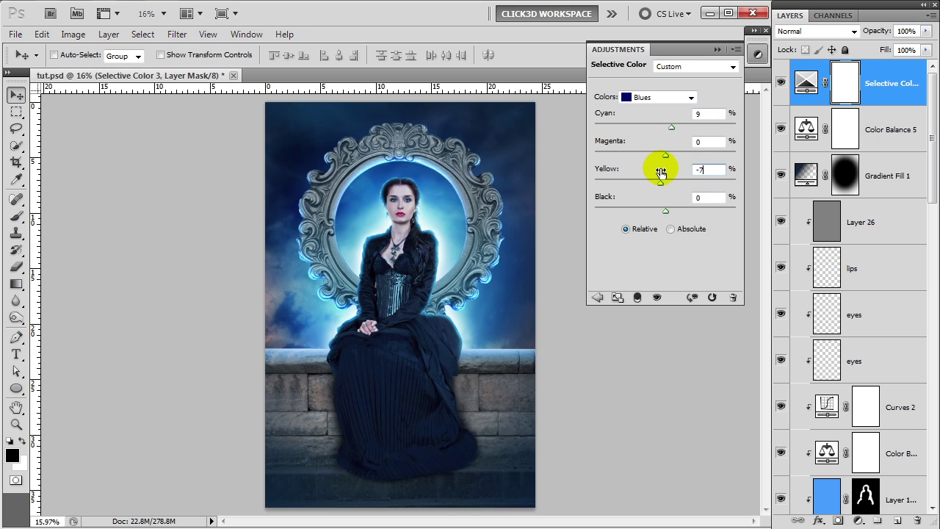
Set the Neutrals range to cyan -1 and magenta 2, and adjust its yellow
click(690, 97)
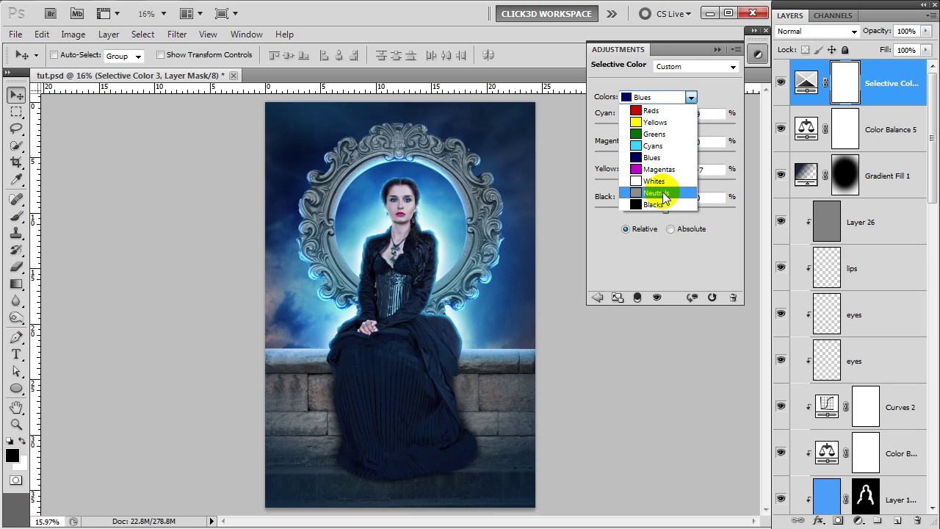
click(664, 192)
click(708, 114)
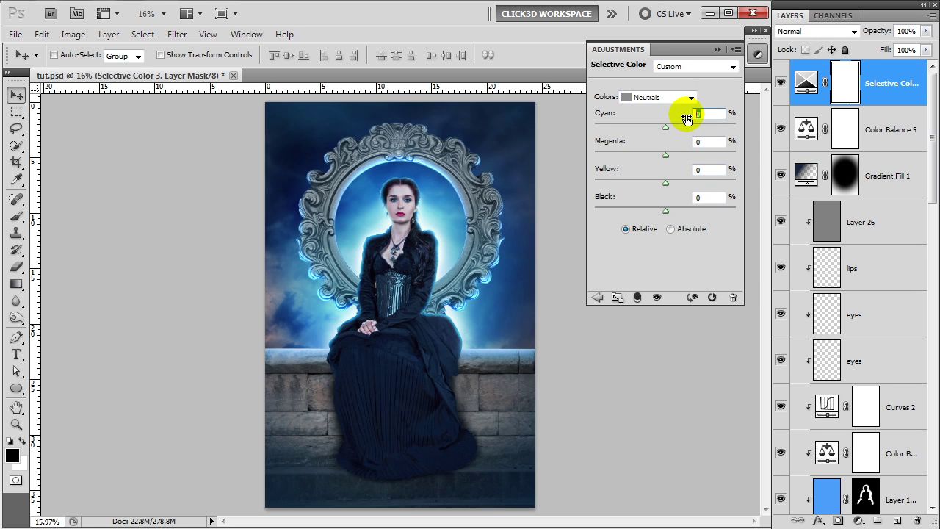
key(Tab)
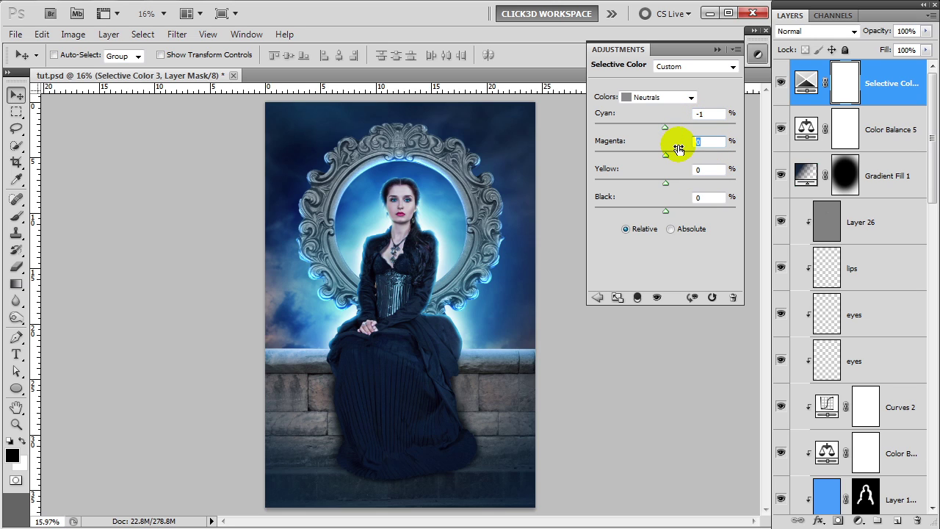
text(2)
click(695, 171)
text(-5)
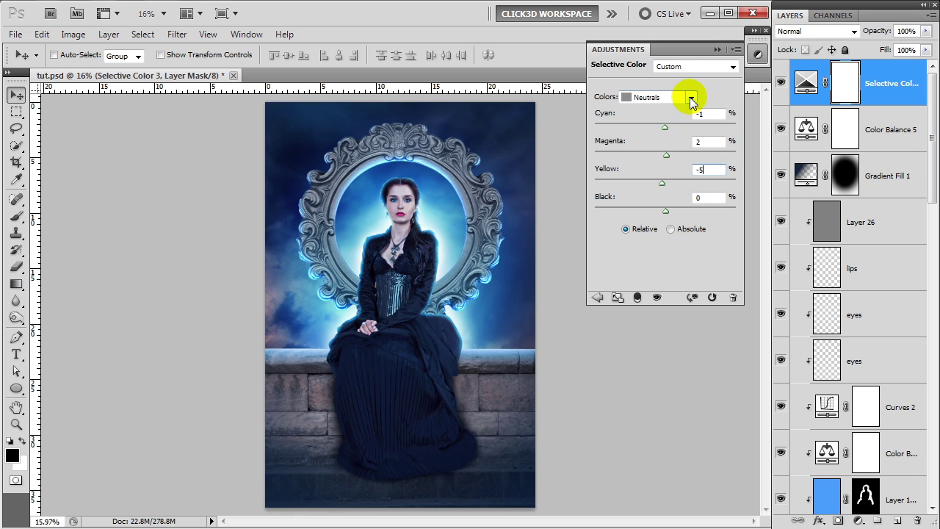
Set the Blacks range to cyan +6 and yellow +8, then close the settings
click(690, 98)
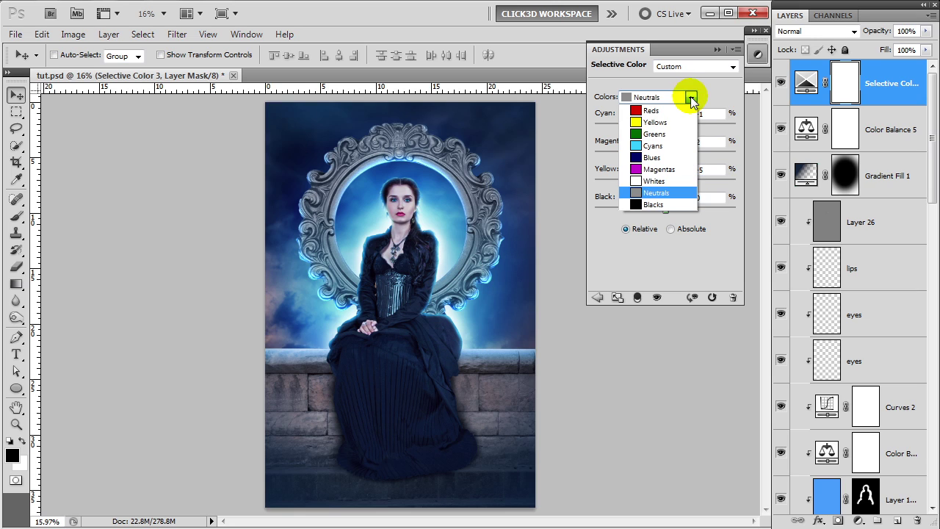
click(656, 205)
click(709, 113)
text(6)
text(0)
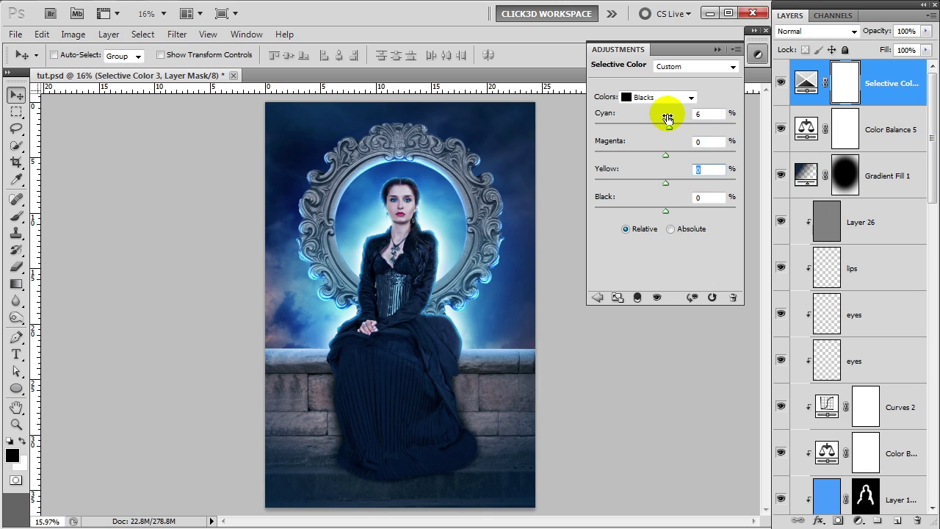
click(718, 50)
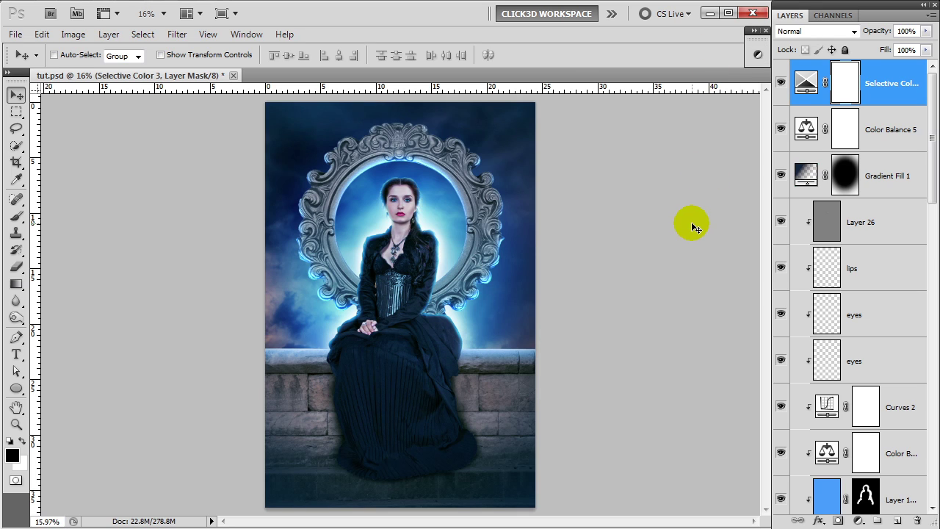
Stamp all visible layers into Layer 27, duplicate it, and set the copy to Linear Light
key(ctrl+shift+alt+e)
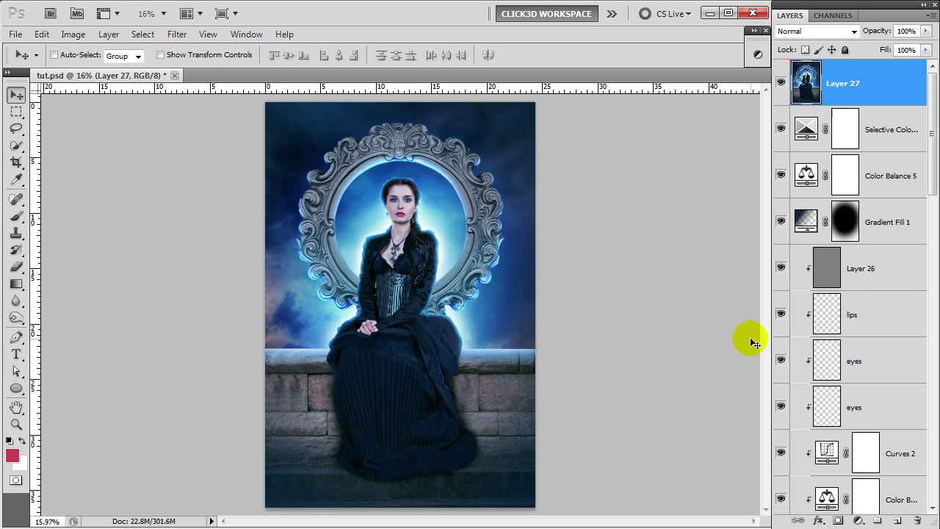
key(ctrl+j)
click(853, 32)
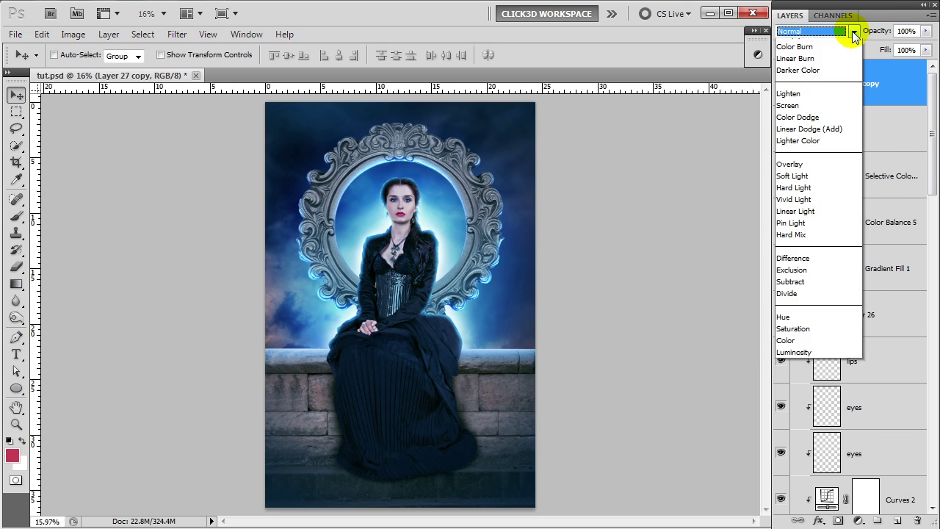
click(815, 268)
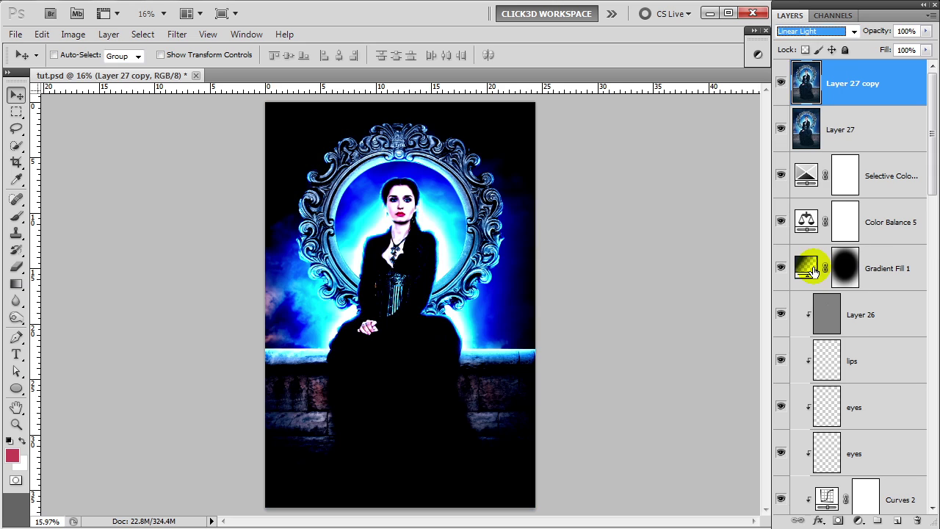
Apply a High Pass filter with a 1-pixel radius to the Linear Light copy
click(177, 35)
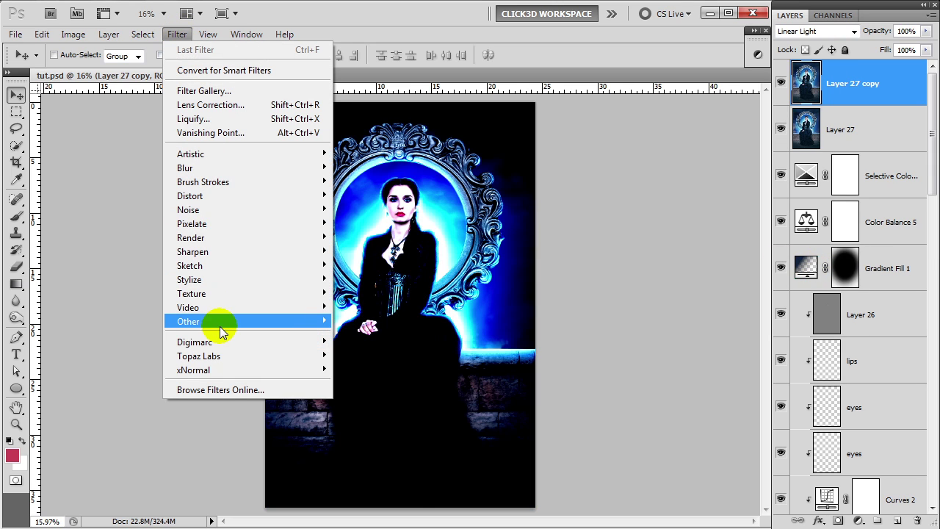
mouse_move(188, 321)
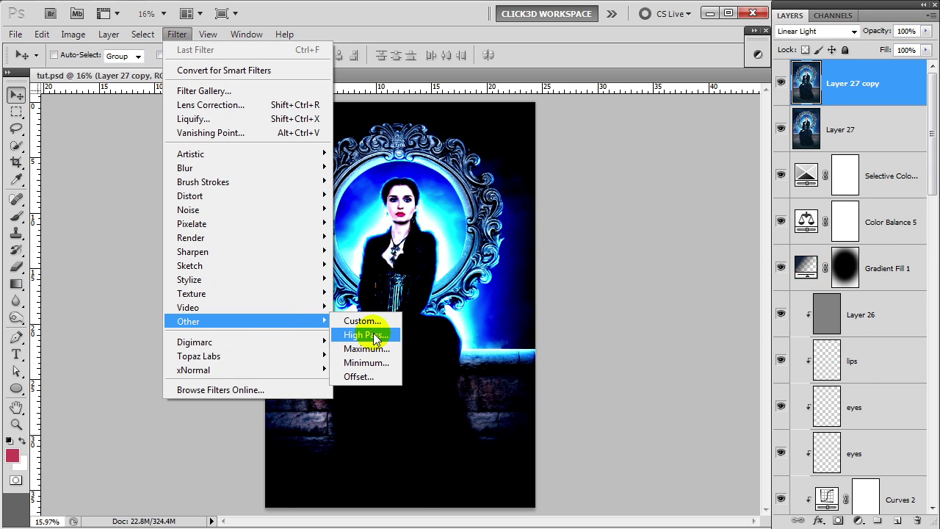
click(365, 335)
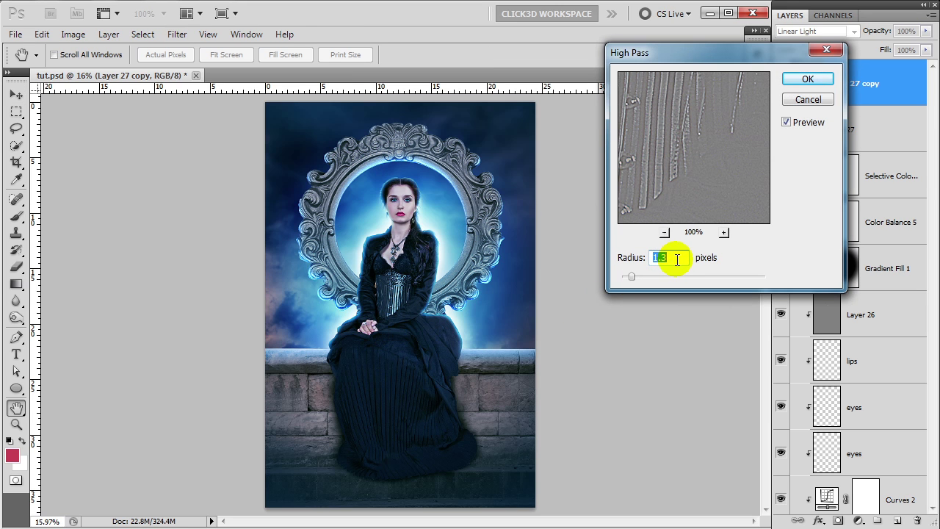
drag(671, 151, 678, 201)
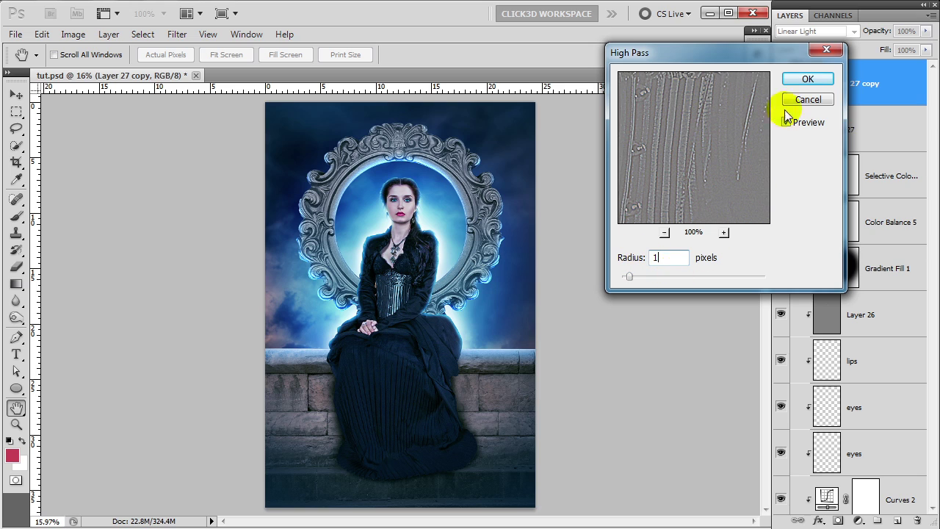
click(807, 79)
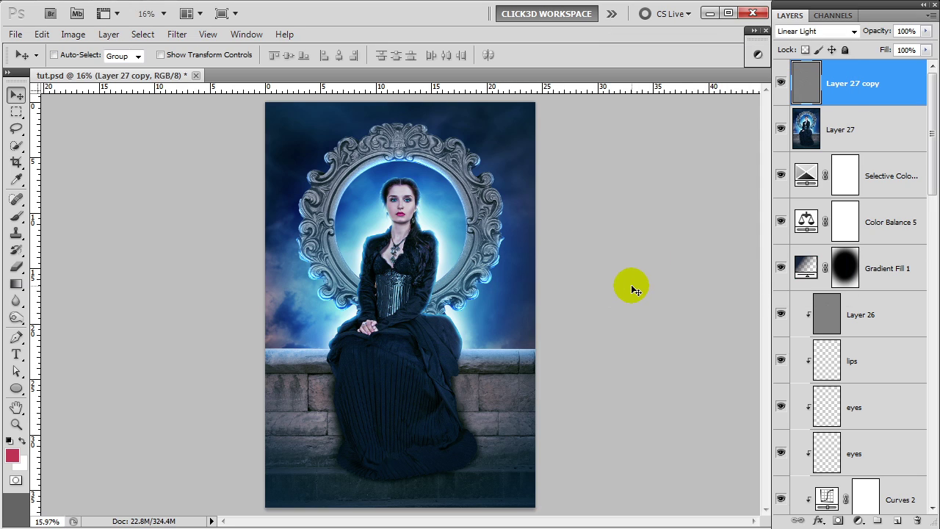